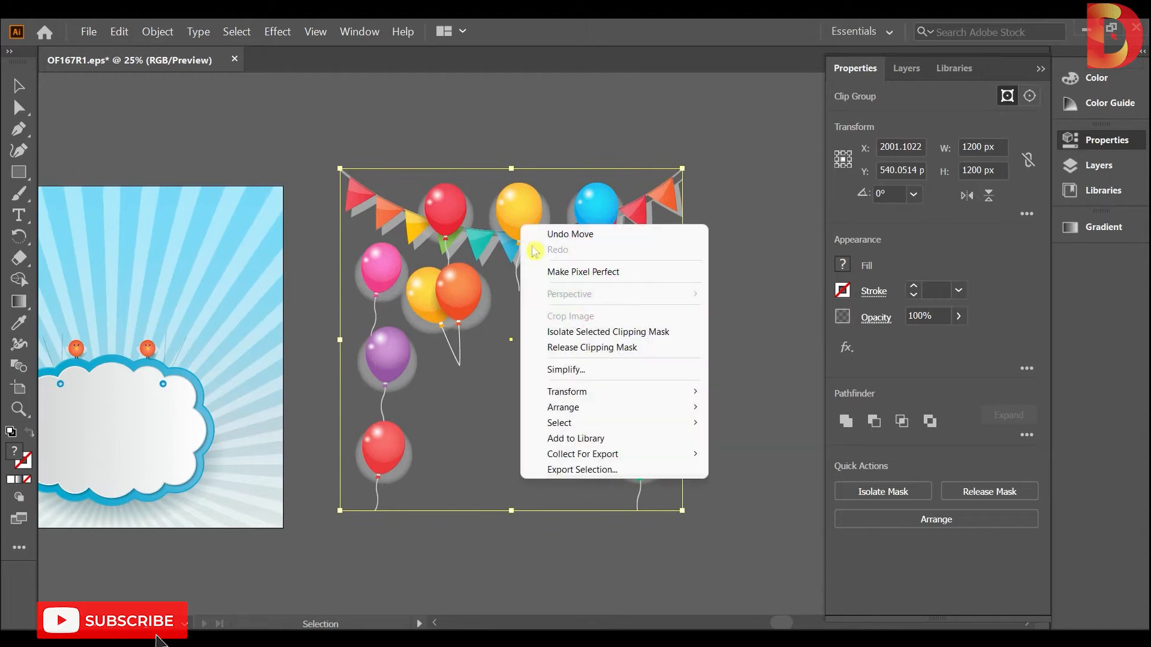
Release the clipping mask on the balloon and bunting artwork and move the blue balloon onto the empty canvas beside it
{"action": "left_click", "coordinate": [604, 272]}
{"action": "left_click", "coordinate": [692, 124]}
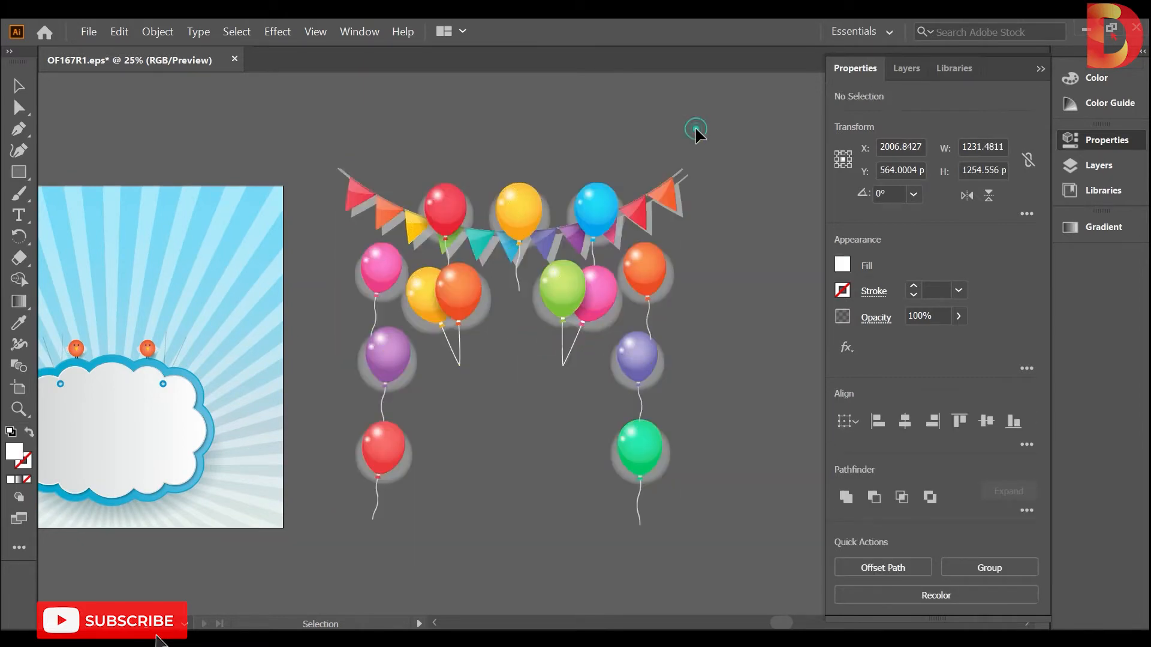
{"action": "left_click_drag", "start_coordinate": [597, 210], "coordinate": [740, 228]}
{"action": "left_click_drag", "start_coordinate": [706, 338], "coordinate": [582, 335]}
{"action": "left_click_drag", "start_coordinate": [609, 232], "coordinate": [655, 315]}
{"action": "left_click", "coordinate": [700, 230]}
{"action": "left_click", "coordinate": [678, 314]}
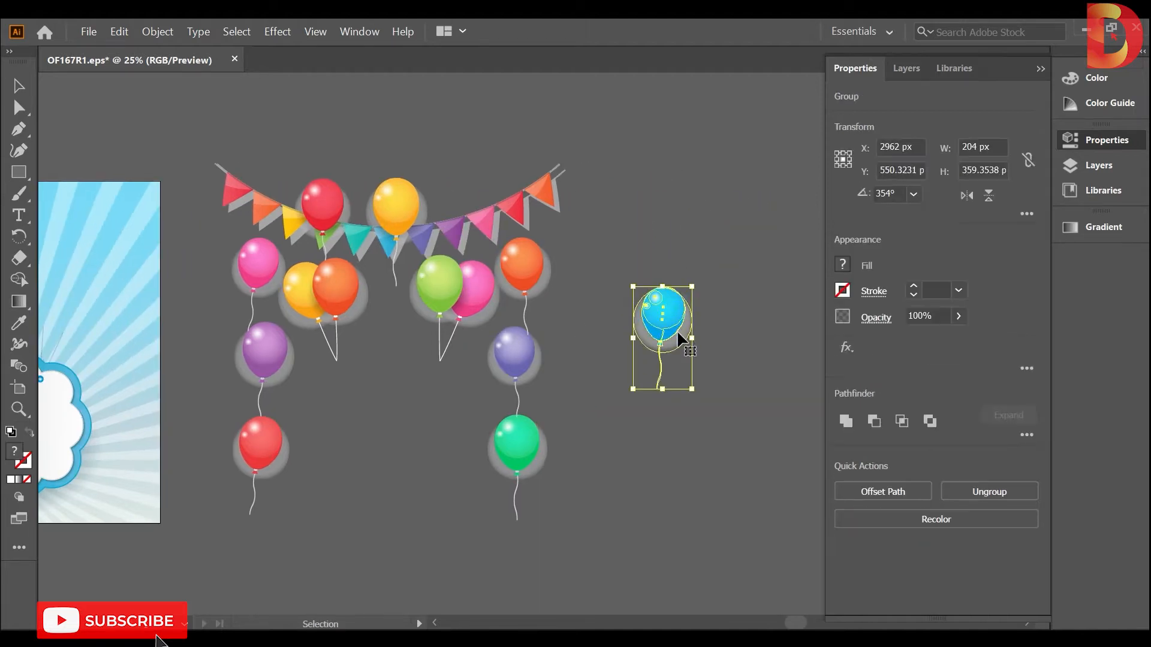
Delete the grey shadow ellipse behind the separated blue balloon using the Group Selection tool
{"action": "left_click", "coordinate": [23, 110]}
{"action": "left_click_drag", "start_coordinate": [24, 113], "coordinate": [98, 126]}
{"action": "left_click", "coordinate": [699, 327]}
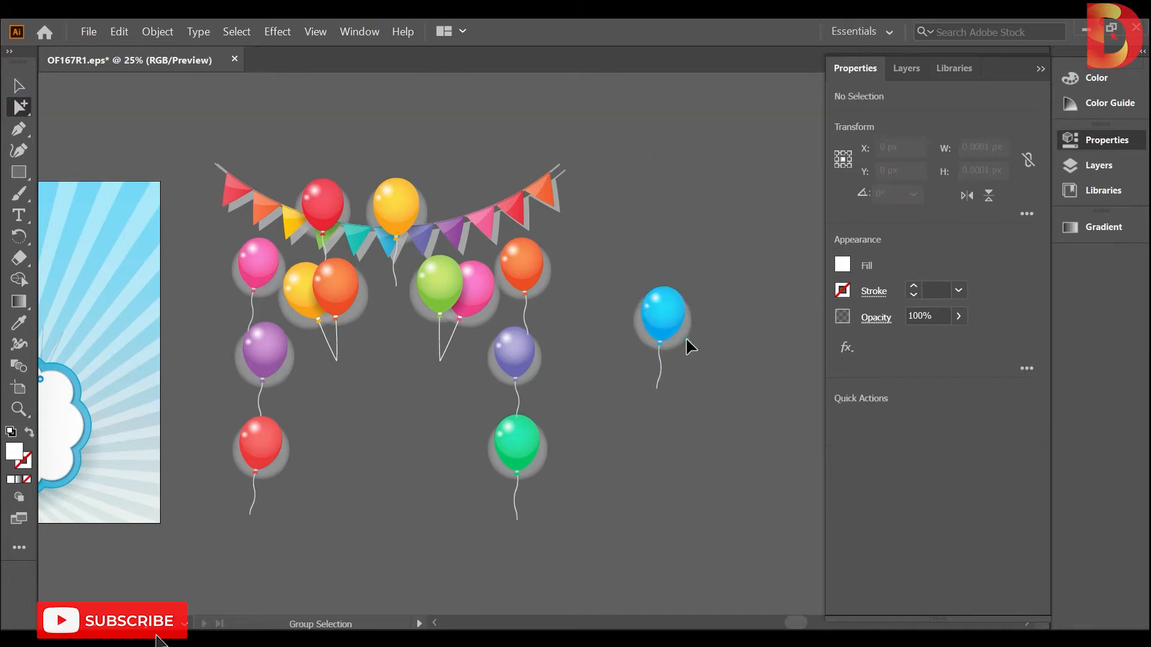
{"action": "left_click", "coordinate": [688, 340]}
{"action": "key", "text": "Delete"}
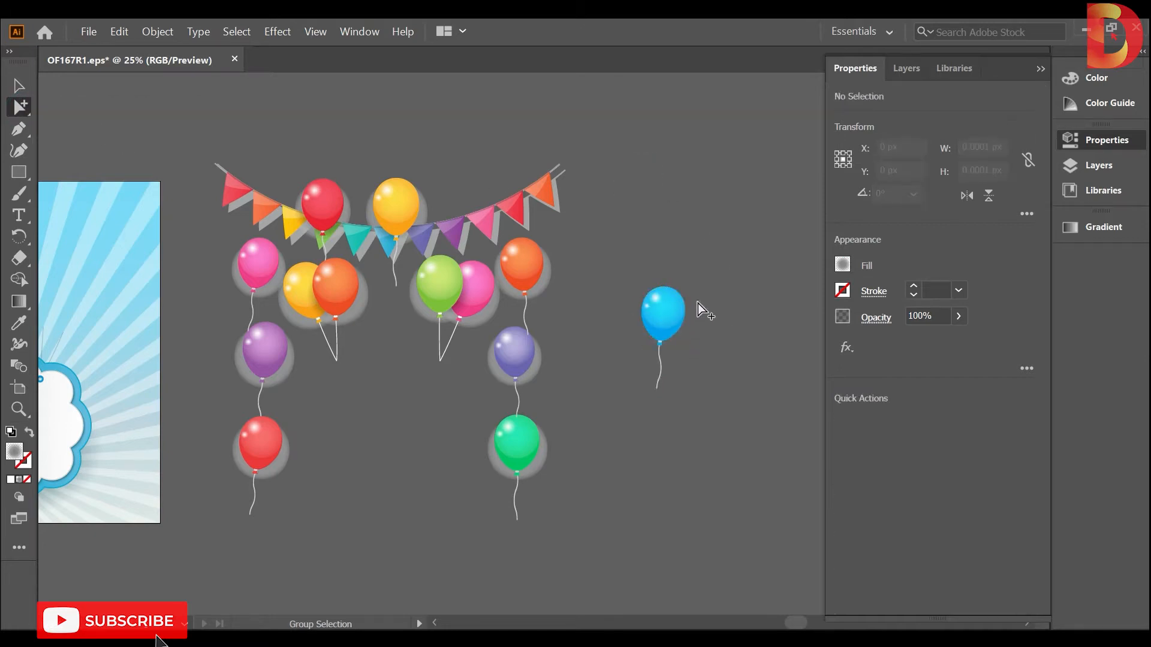
Delete the large and small white highlight spots from the separated blue balloon
{"action": "left_click", "coordinate": [670, 332], "text": "ctrl"}
{"action": "left_click", "coordinate": [564, 332], "text": "ctrl"}
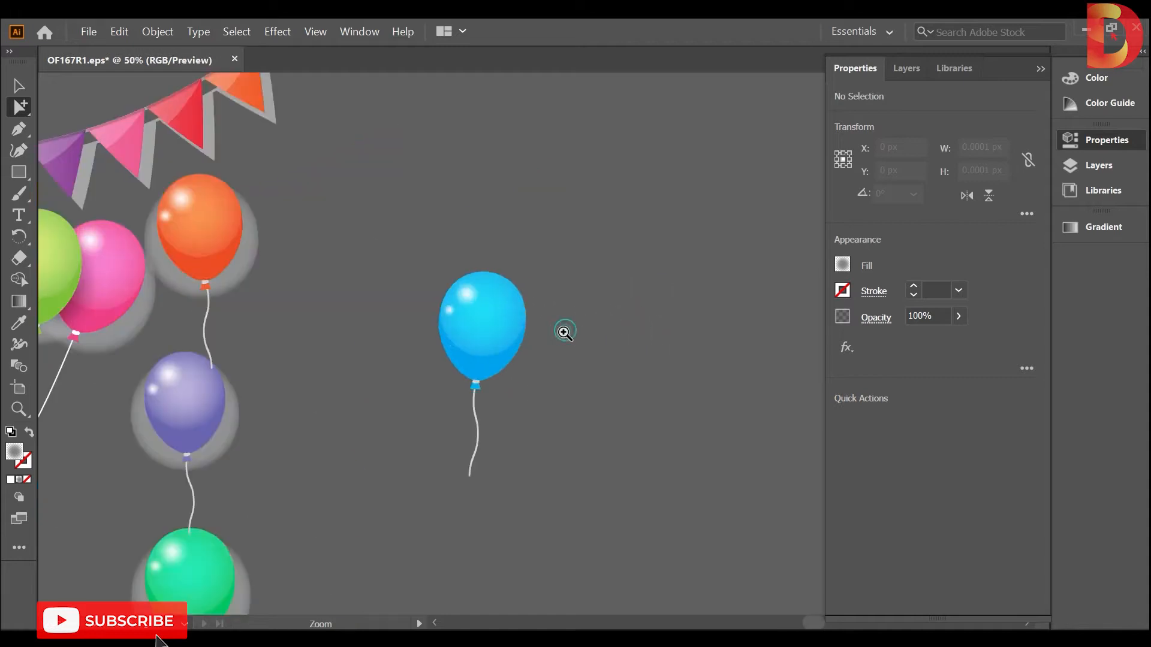
{"action": "left_click_drag", "start_coordinate": [551, 329], "coordinate": [733, 300]}
{"action": "left_click", "coordinate": [649, 265]}
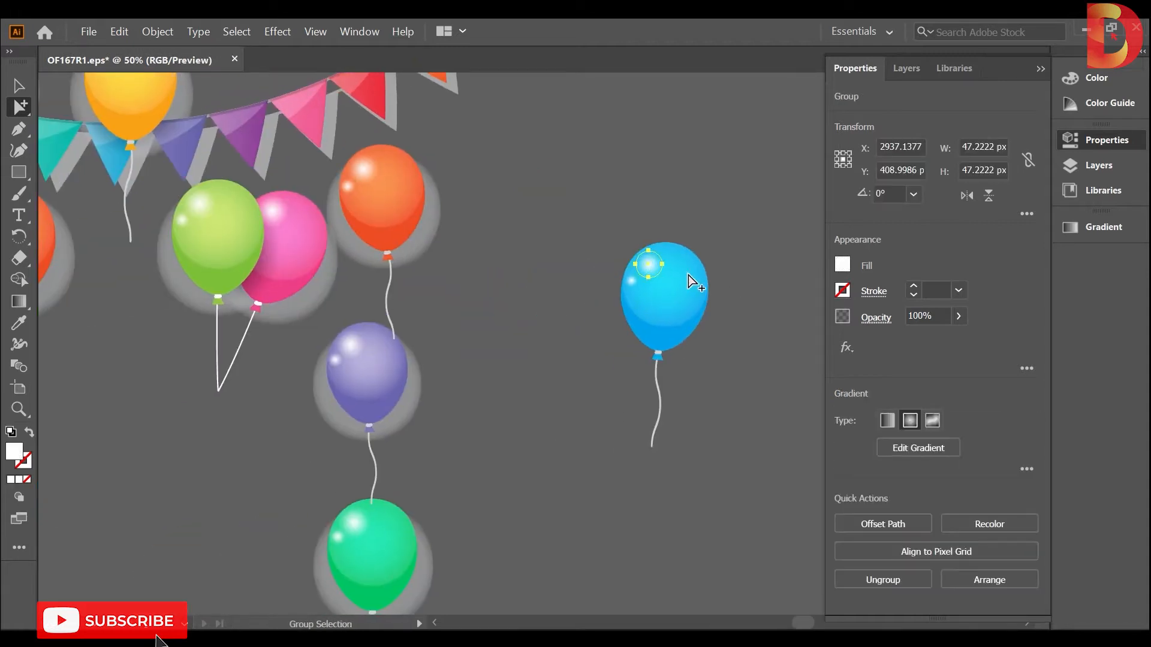
{"action": "key", "text": "Delete"}
{"action": "left_click", "coordinate": [630, 280]}
{"action": "key", "text": "Delete"}
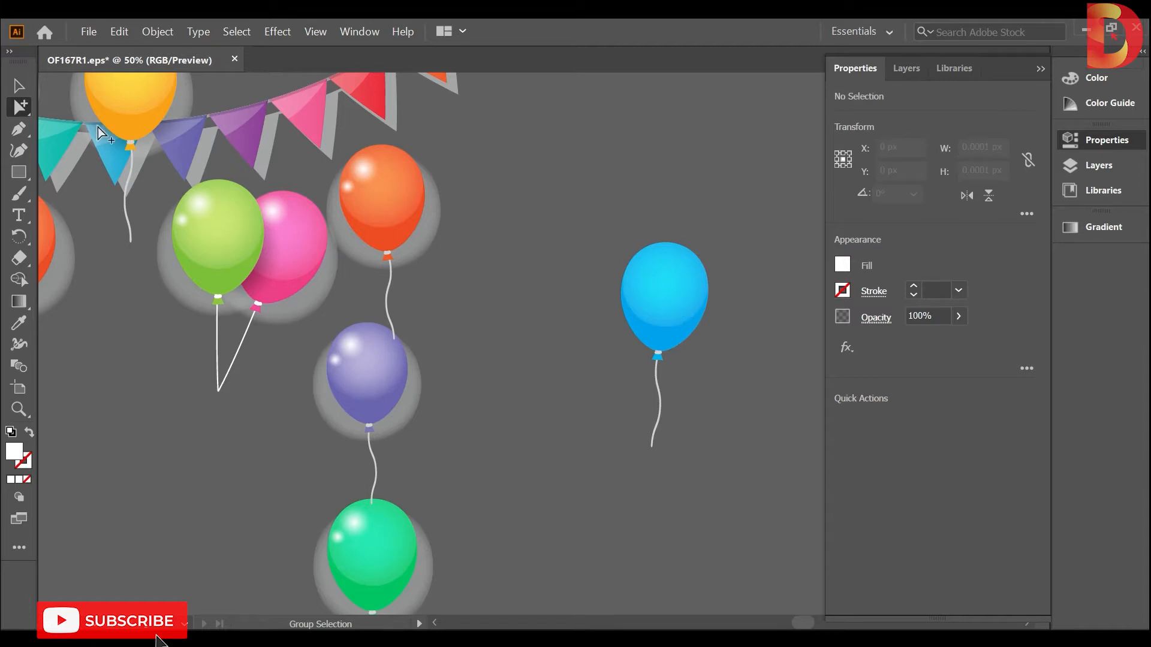
Rotate the whole blue balloon group slightly so that it stands nearly upright
{"action": "left_click", "coordinate": [19, 85]}
{"action": "left_click", "coordinate": [689, 316]}
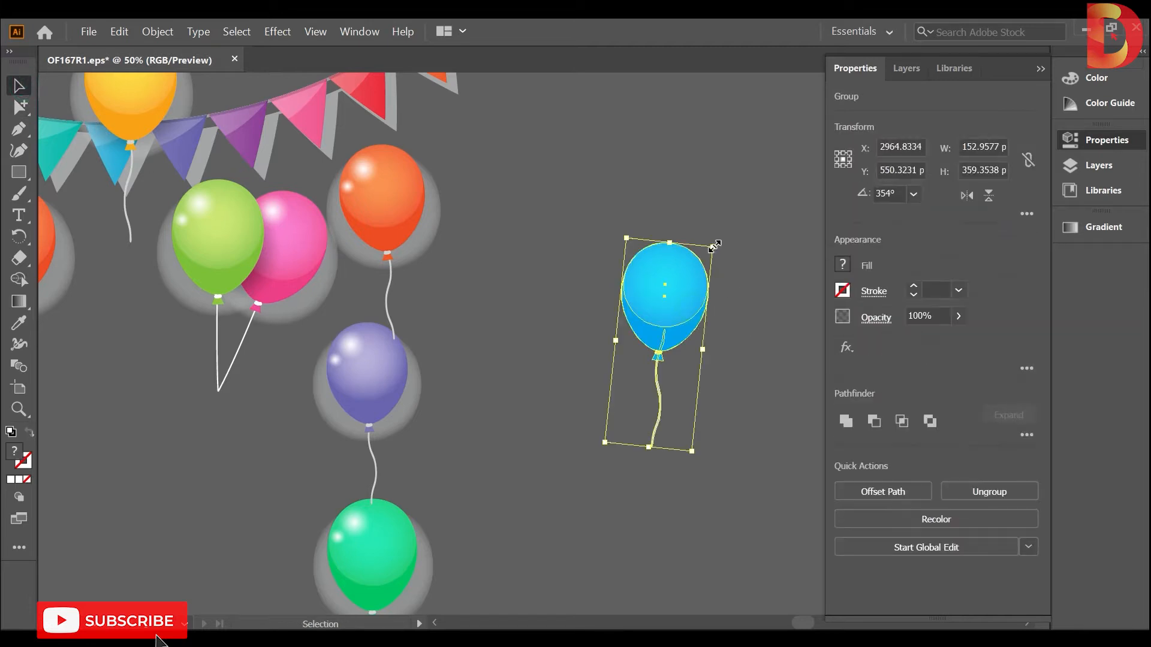
{"action": "left_click_drag", "start_coordinate": [720, 243], "coordinate": [713, 239]}
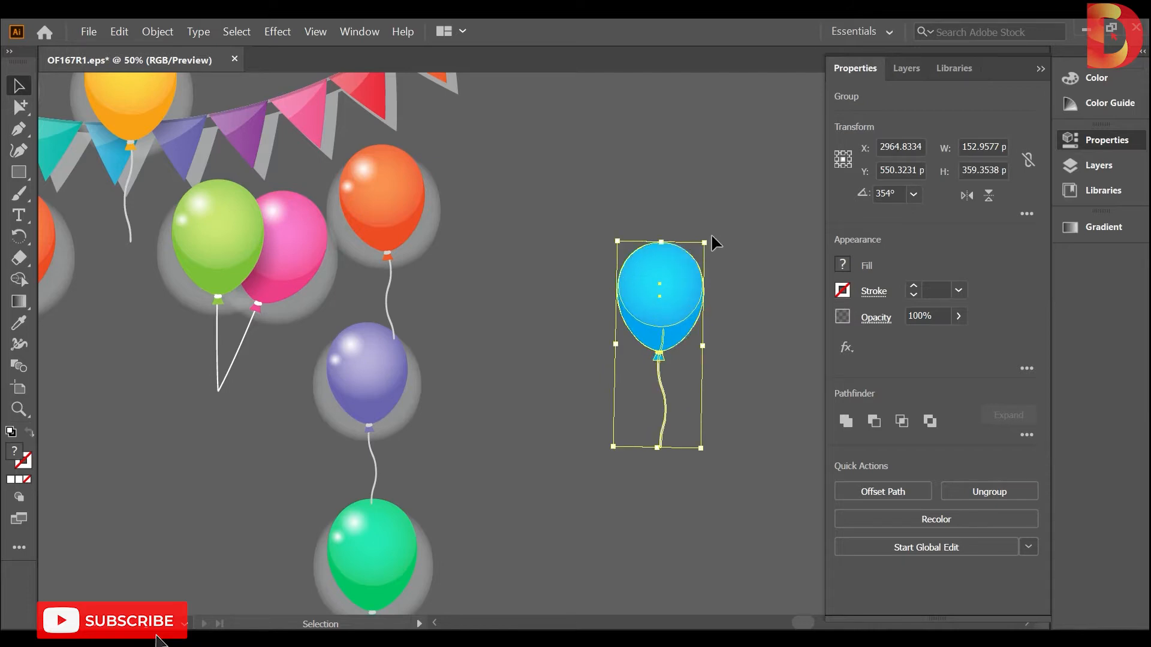
{"action": "left_click", "coordinate": [724, 219]}
{"action": "scroll", "coordinate": [749, 276], "scroll_direction": "right", "scroll_amount": 3}
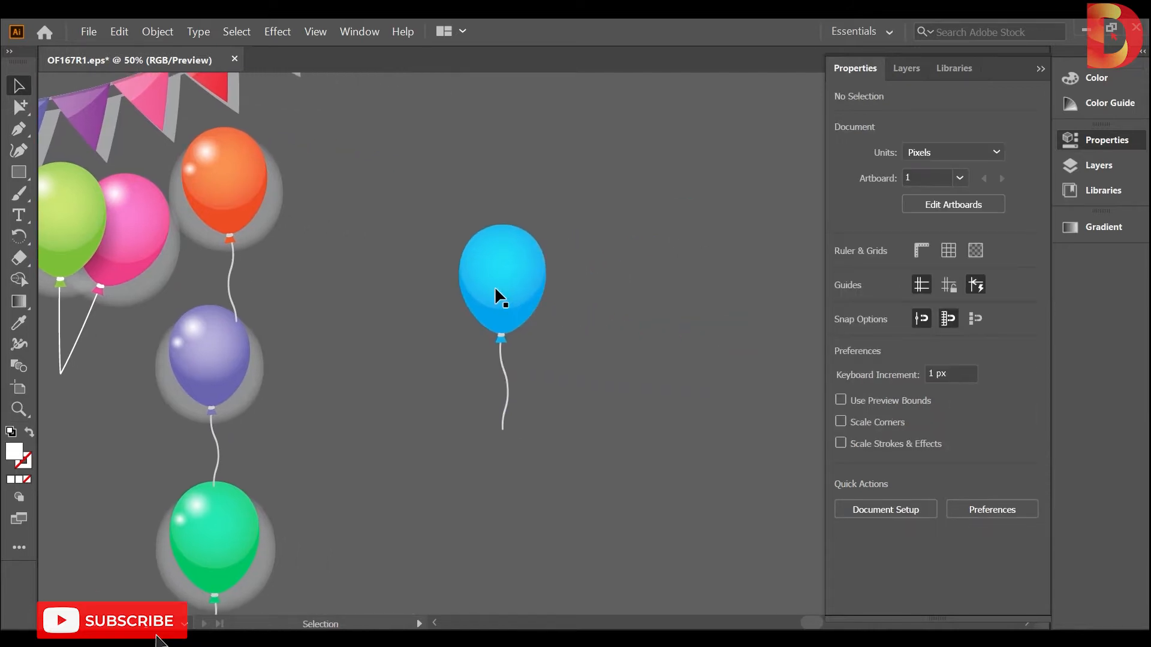
Duplicate the blue balloon group and place the copy beside the original at the same height
{"action": "left_click", "coordinate": [491, 285]}
{"action": "left_click", "coordinate": [590, 296]}
{"action": "left_click", "coordinate": [504, 298]}
{"action": "left_click_drag", "start_coordinate": [514, 313], "coordinate": [635, 303]}
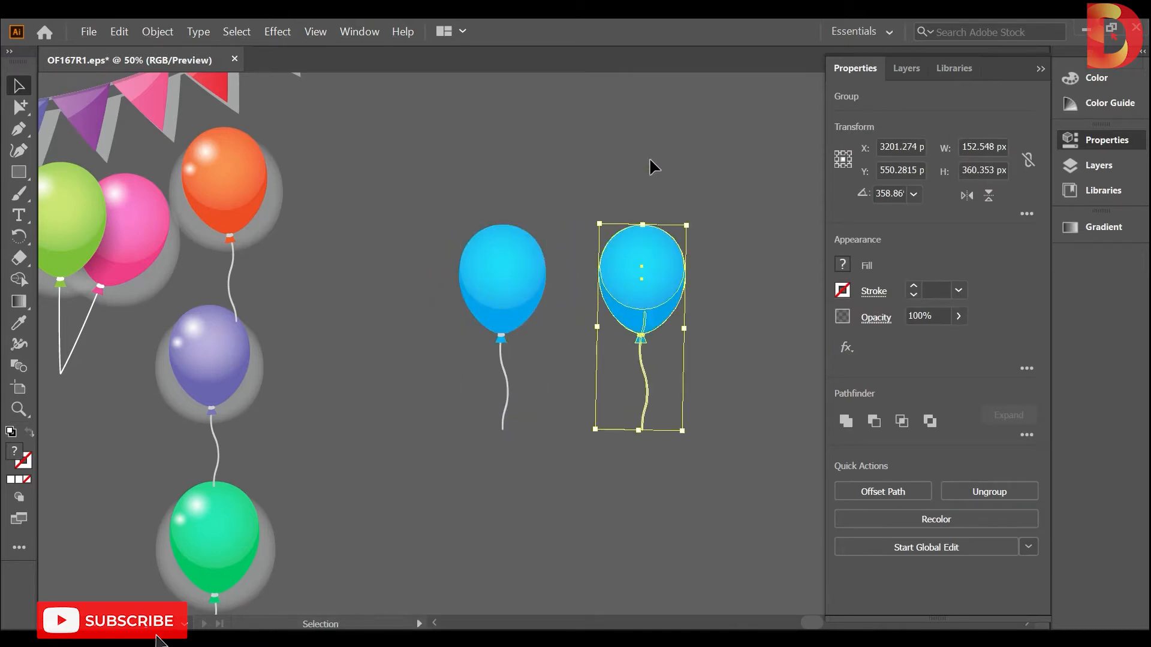
{"action": "left_click", "coordinate": [651, 157]}
Recolour the duplicate balloon's body and knot to dark grey 37393A
{"action": "key", "text": "a"}
{"action": "left_click", "coordinate": [657, 326], "text": "alt"}
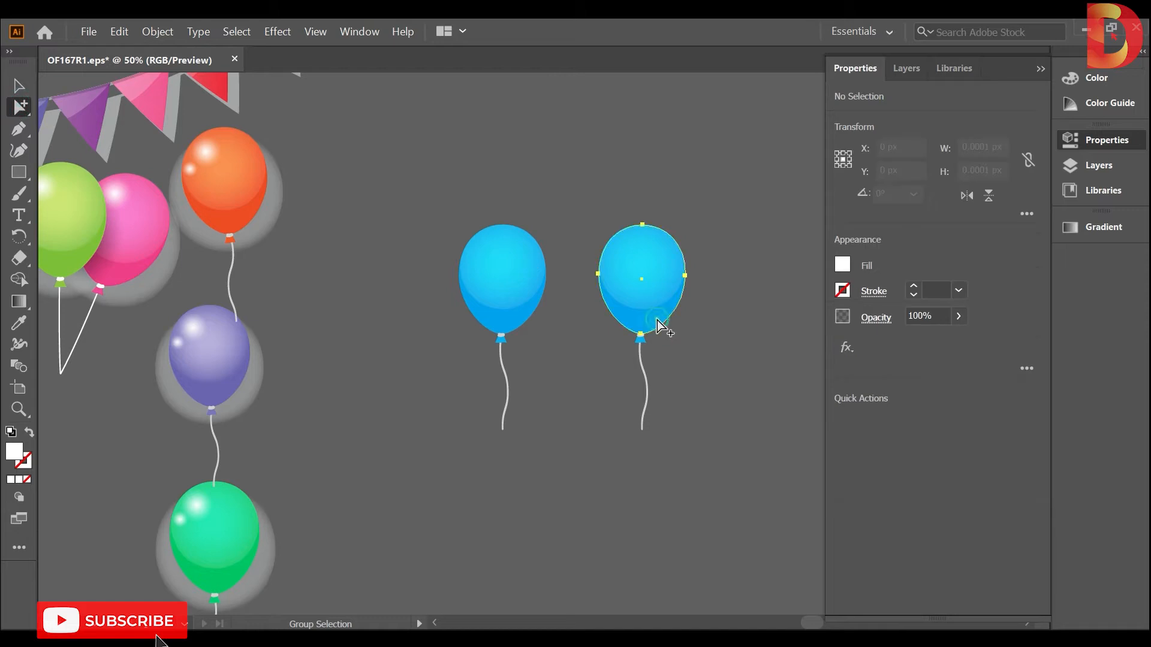
{"action": "left_click", "coordinate": [661, 287]}
{"action": "left_click", "coordinate": [654, 320]}
{"action": "left_click_drag", "start_coordinate": [654, 320], "coordinate": [747, 329]}
{"action": "key", "text": "ctrl+z"}
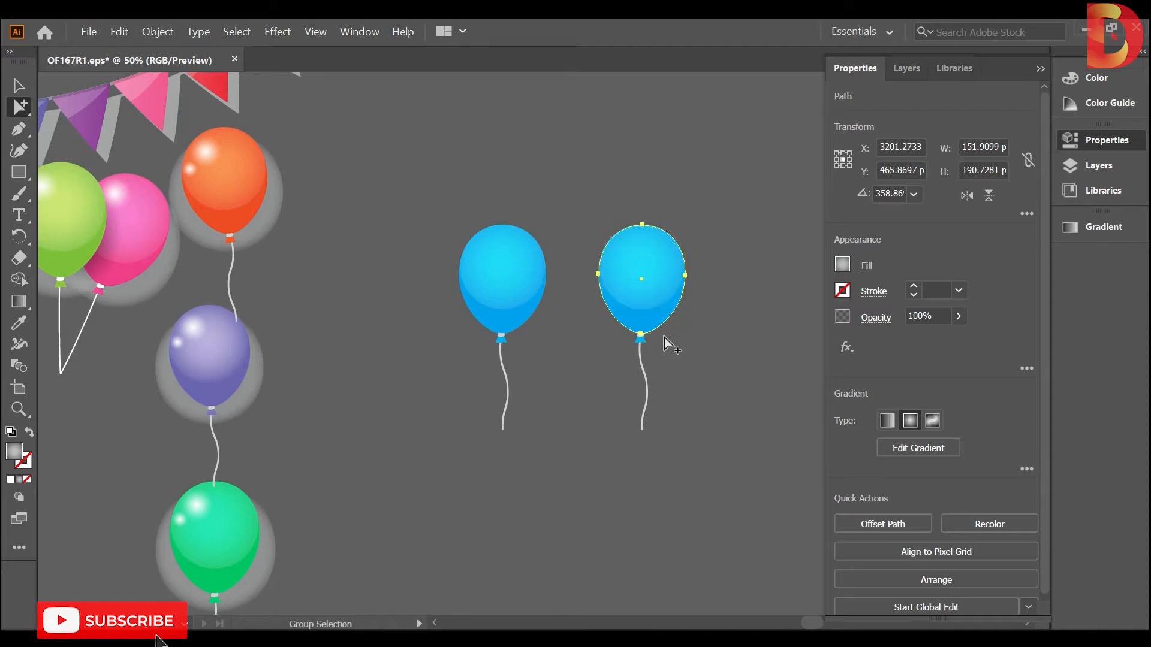
{"action": "left_click", "coordinate": [640, 337], "text": "shift"}
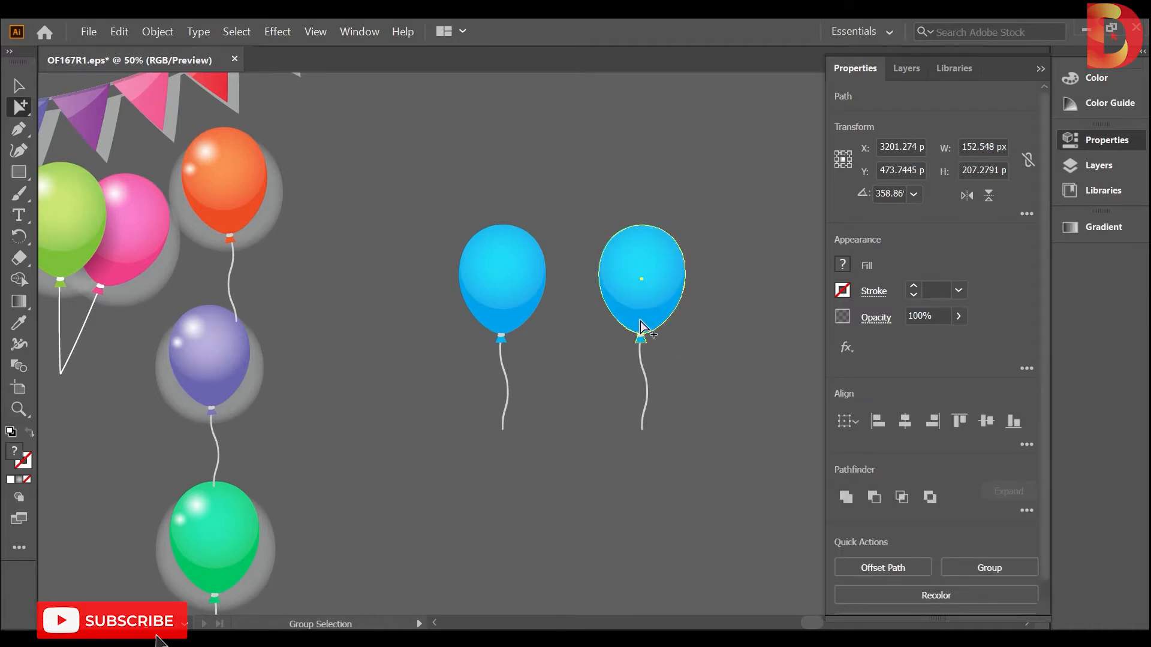
{"action": "double_click", "coordinate": [16, 457]}
{"action": "left_click_drag", "start_coordinate": [497, 162], "coordinate": [904, 173]}
{"action": "mouse_move", "coordinate": [871, 343]}
{"action": "left_mouse_down"}
{"action": "mouse_move", "coordinate": [817, 402]}
{"action": "mouse_move", "coordinate": [760, 396]}
{"action": "left_mouse_up"}
{"action": "left_click", "coordinate": [1130, 233]}
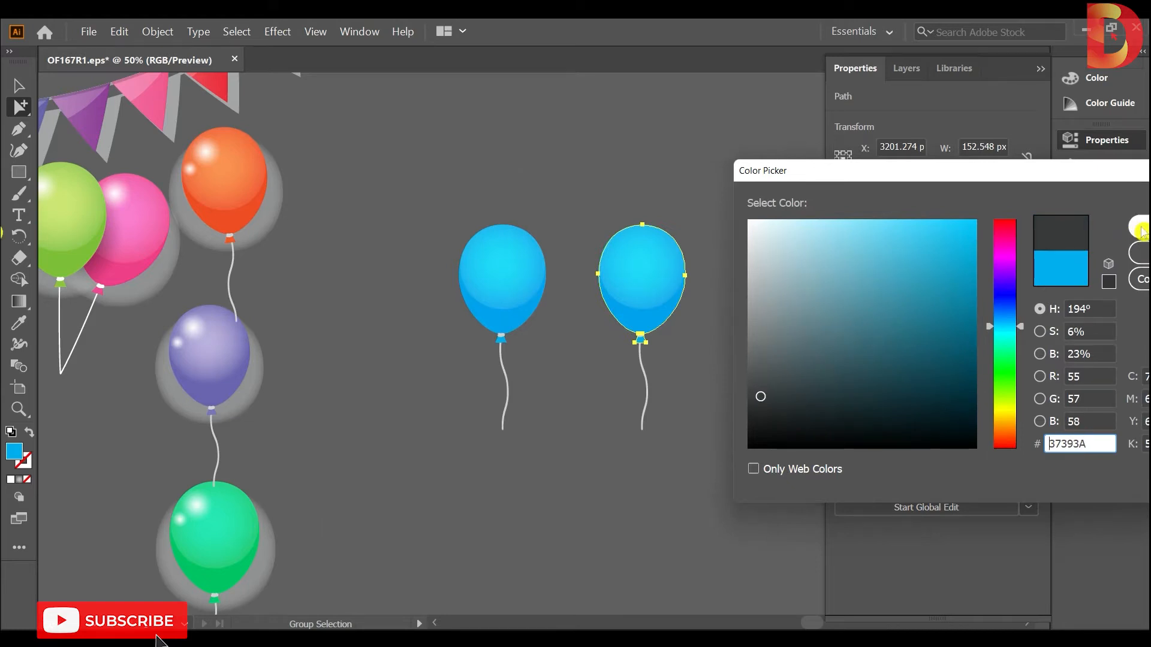
{"action": "left_click", "coordinate": [705, 202]}
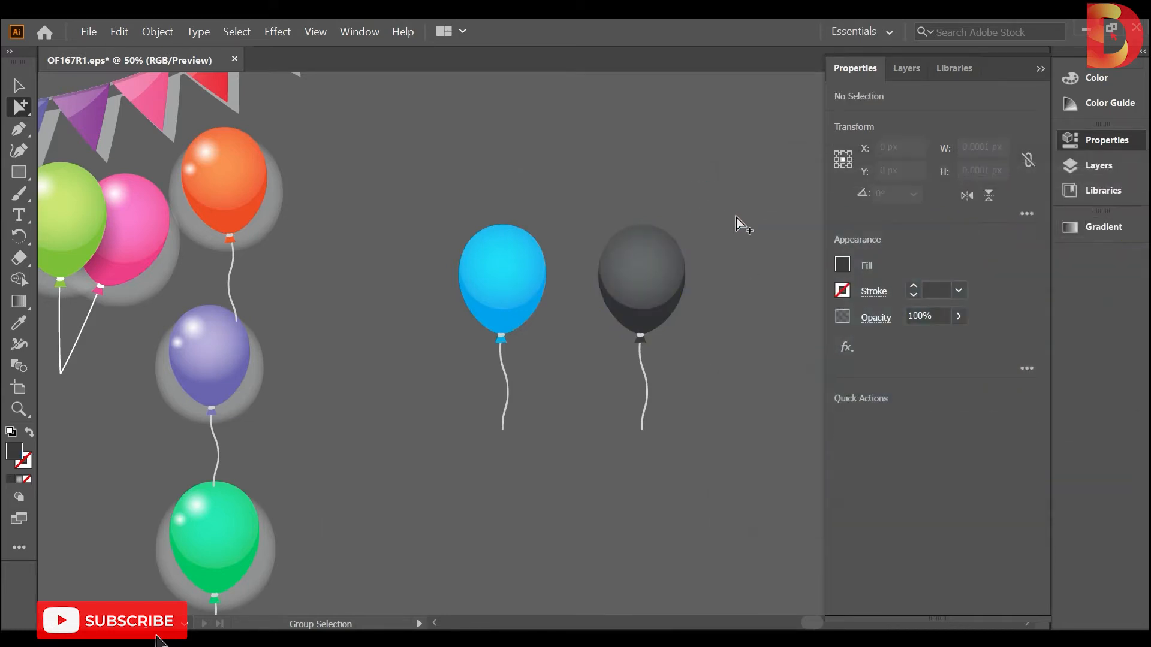
Set the opacity of the dark balloon's overlay circle to 6%
{"action": "left_click", "coordinate": [654, 279]}
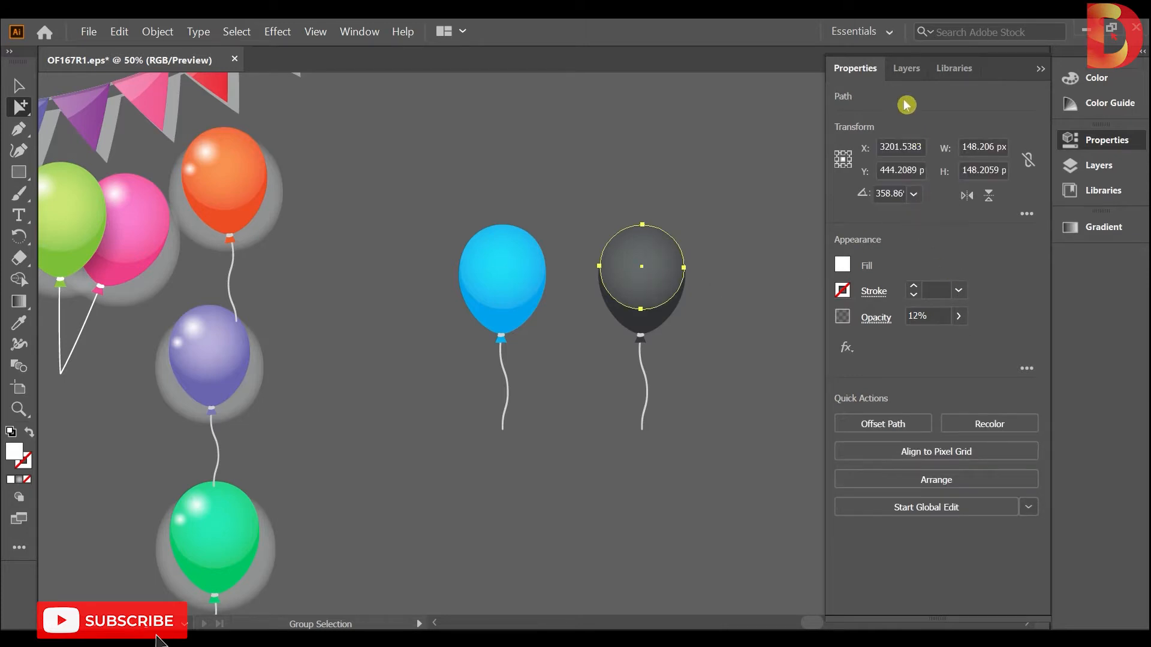
{"action": "left_click", "coordinate": [959, 316]}
{"action": "left_click_drag", "start_coordinate": [902, 341], "coordinate": [896, 338]}
{"action": "left_click", "coordinate": [753, 312]}
Set the outer gradient stop of the dark balloon's overlay circle to the dark grey sampled from the balloon body
{"action": "left_click", "coordinate": [664, 269]}
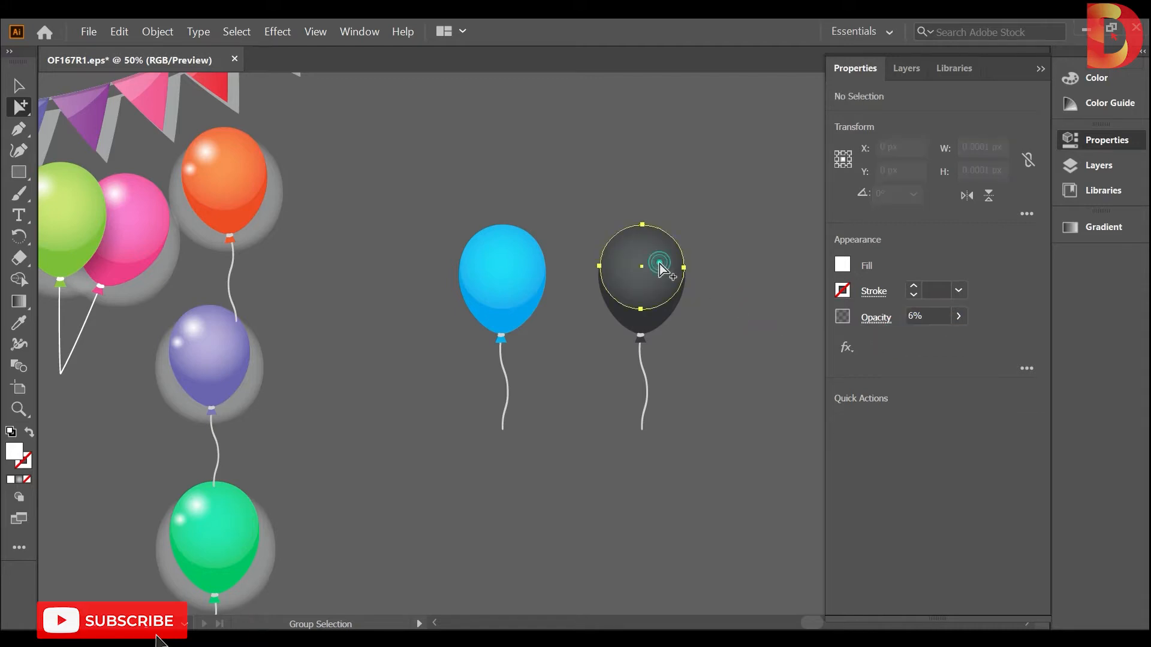
{"action": "double_click", "coordinate": [19, 301]}
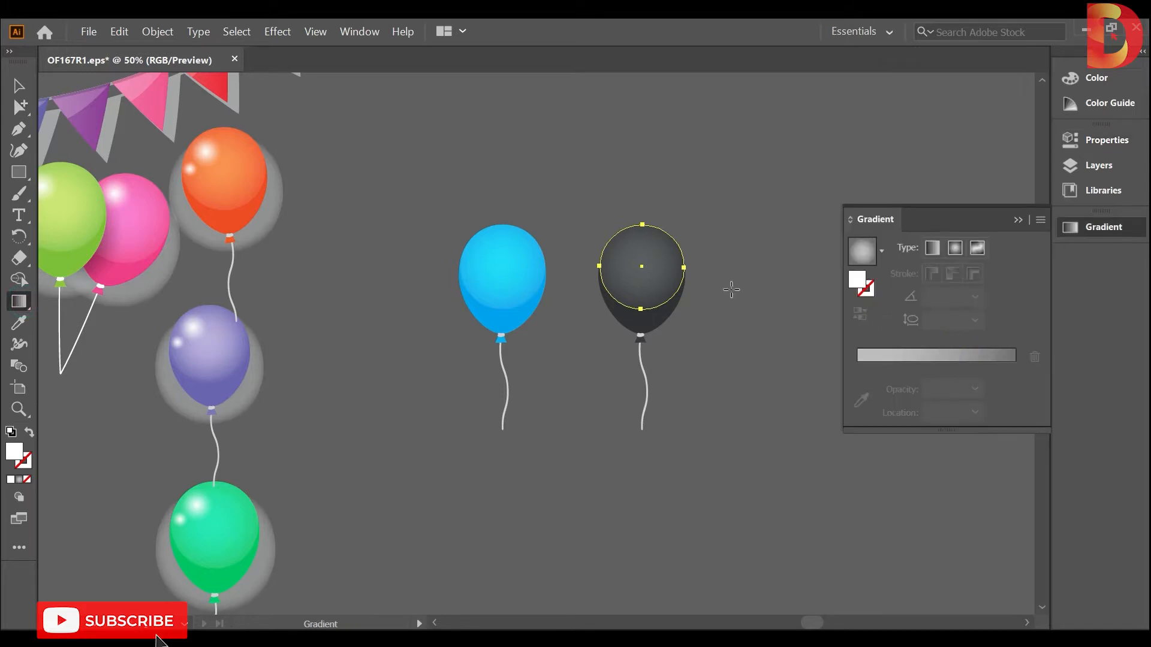
{"action": "left_click", "coordinate": [947, 356]}
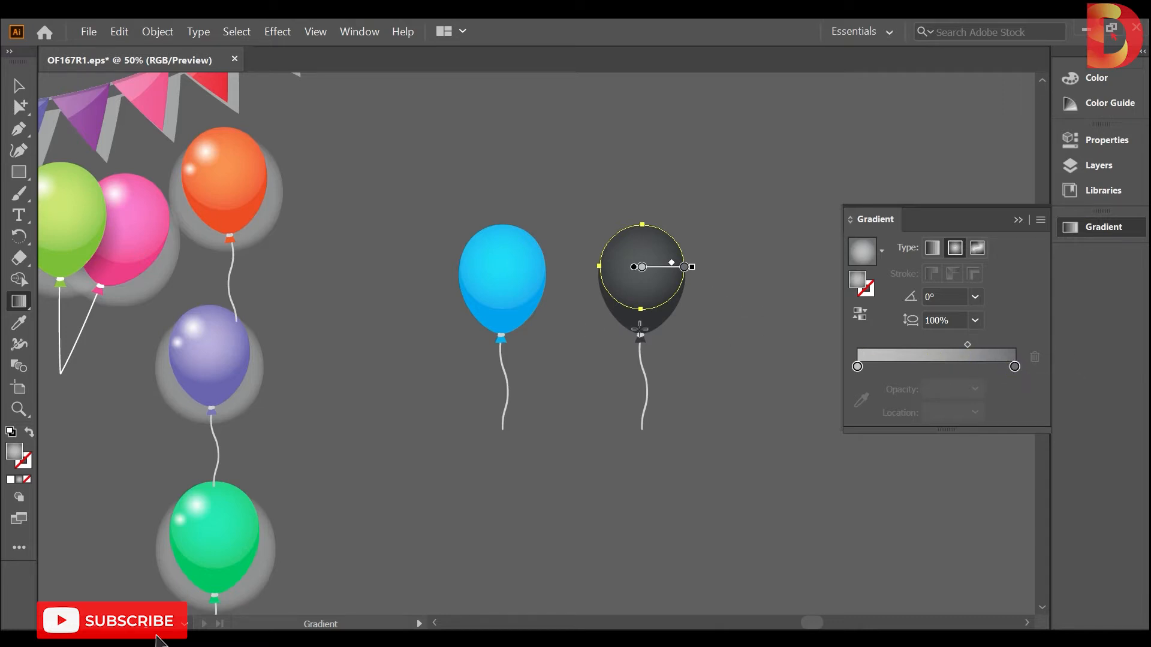
{"action": "double_click", "coordinate": [1011, 367]}
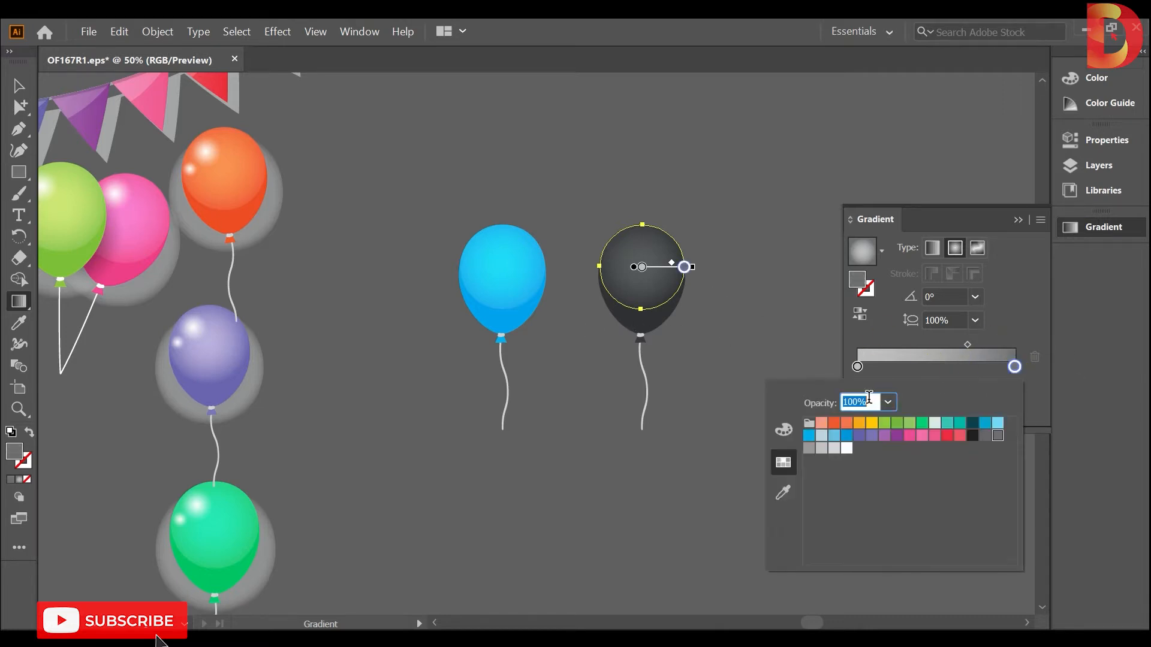
{"action": "left_click", "coordinate": [1021, 352]}
{"action": "left_click", "coordinate": [862, 400]}
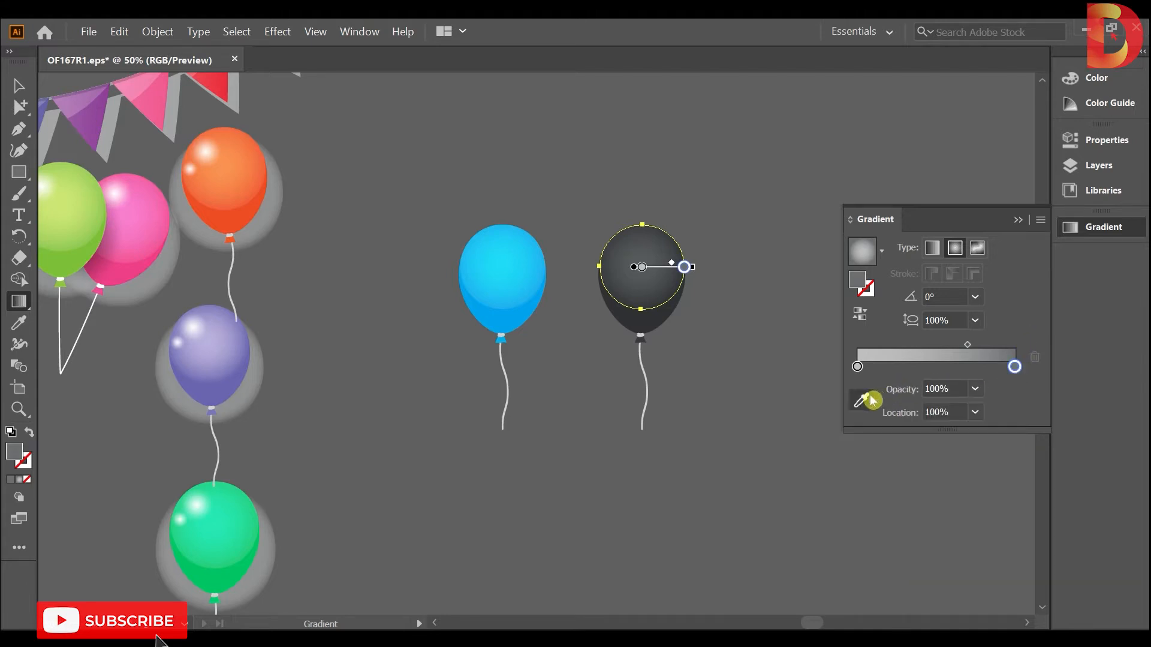
{"action": "left_click", "coordinate": [655, 318]}
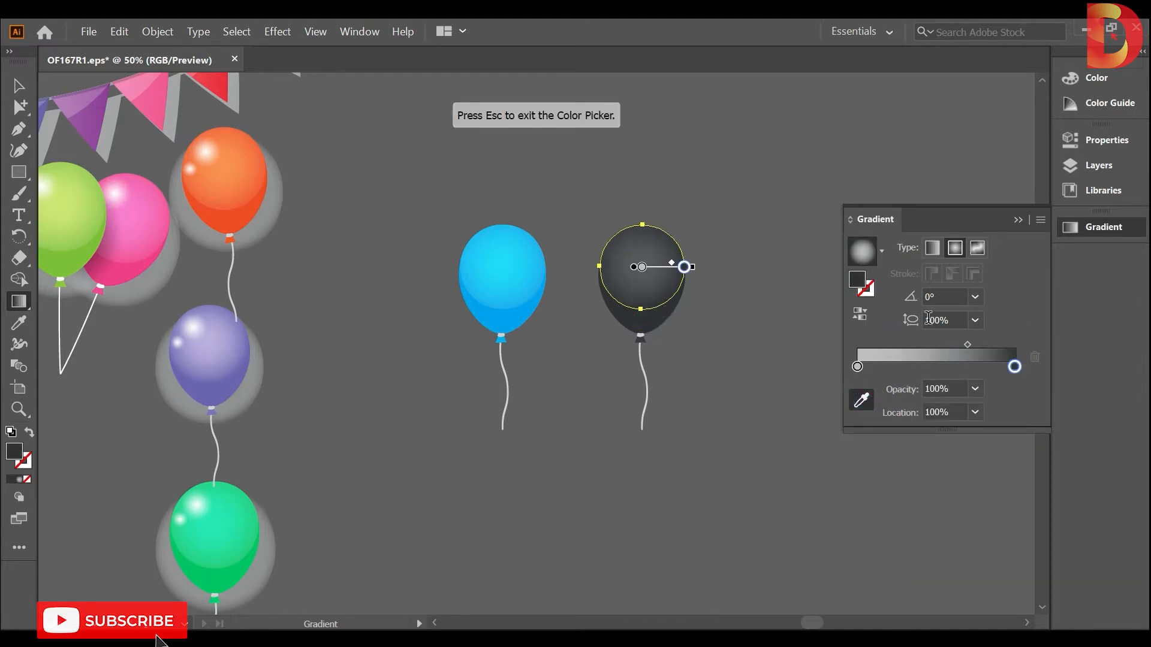
Shift the midpoint of the overlay circle's gradient to about 59%
{"action": "left_click_drag", "start_coordinate": [970, 349], "coordinate": [955, 347]}
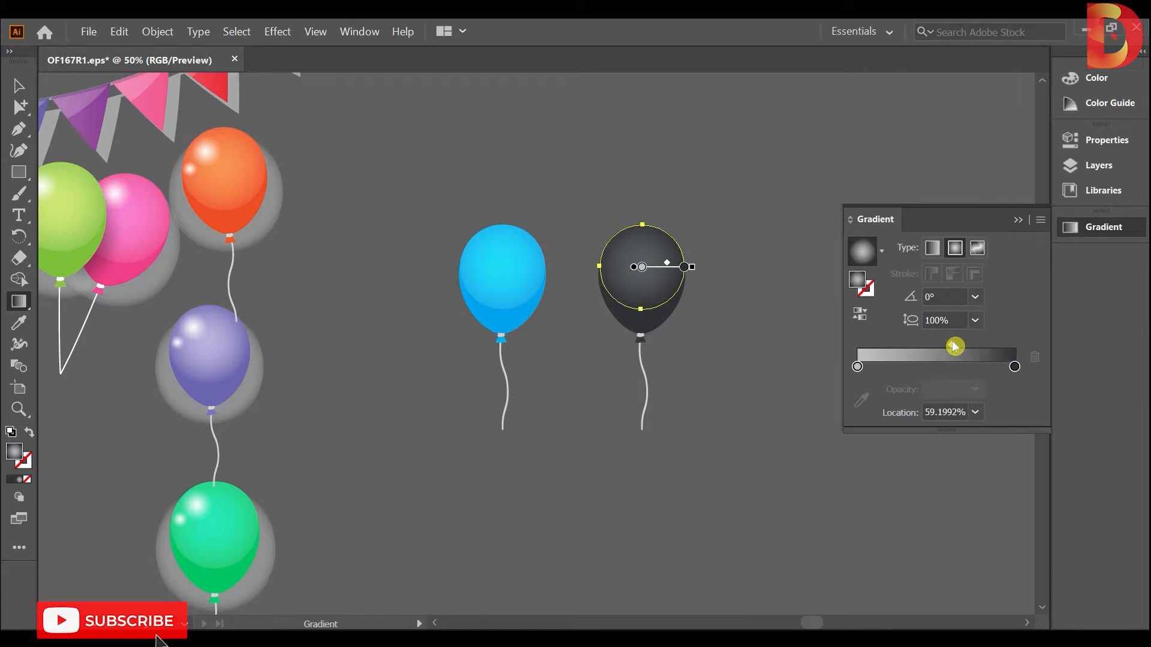
{"action": "left_click", "coordinate": [15, 89]}
{"action": "left_click", "coordinate": [529, 175]}
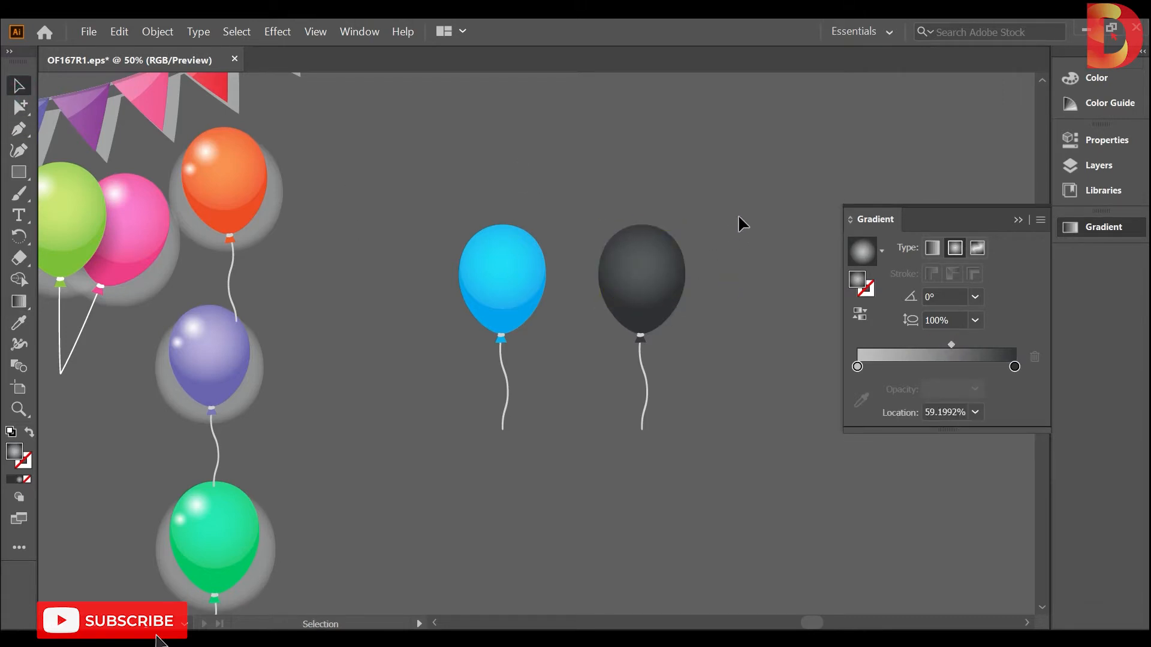
Duplicate the dark balloon group and place the copy beside it at the same height
{"action": "left_click_drag", "start_coordinate": [739, 216], "coordinate": [637, 386]}
{"action": "left_click", "coordinate": [729, 312]}
{"action": "left_click_drag", "start_coordinate": [725, 320], "coordinate": [613, 332]}
{"action": "left_click_drag", "start_coordinate": [612, 206], "coordinate": [532, 409]}
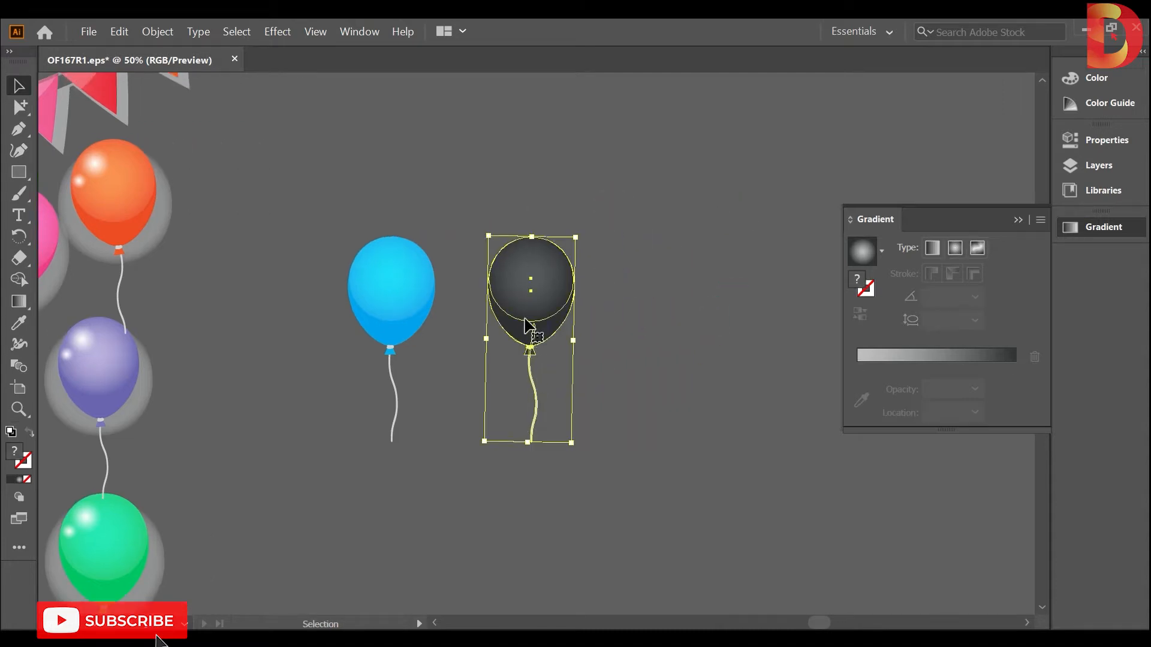
{"action": "left_click_drag", "start_coordinate": [544, 296], "coordinate": [669, 304]}
{"action": "left_click", "coordinate": [697, 205]}
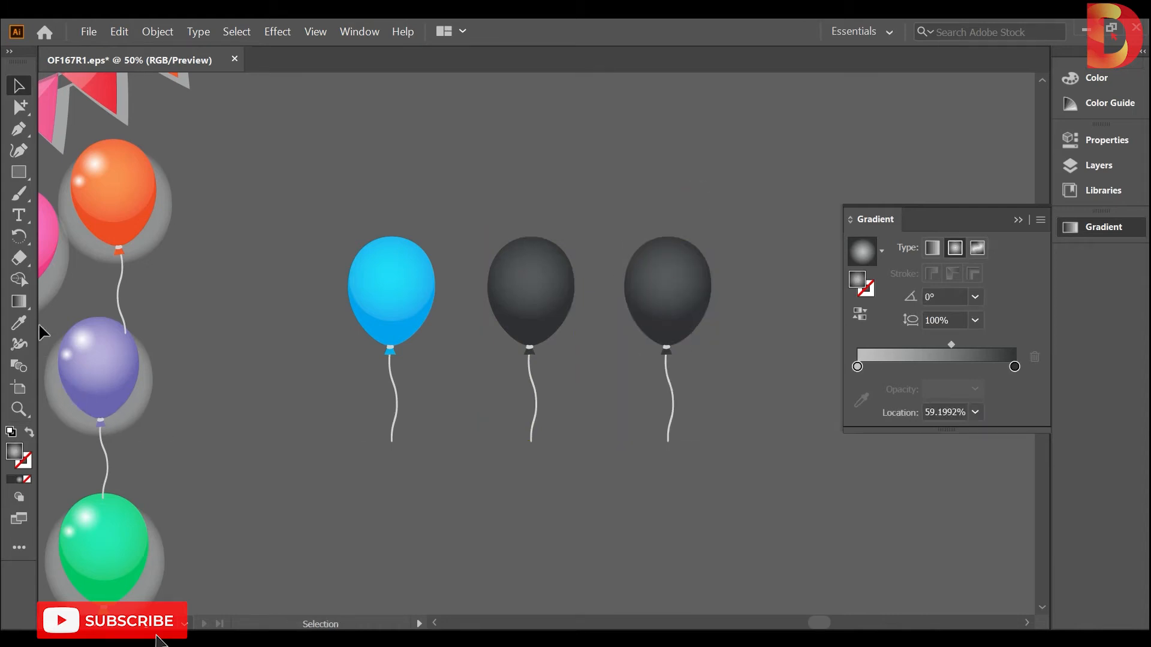
Recolour the second dark balloon's body and knot to light grey
{"action": "left_click", "coordinate": [21, 107]}
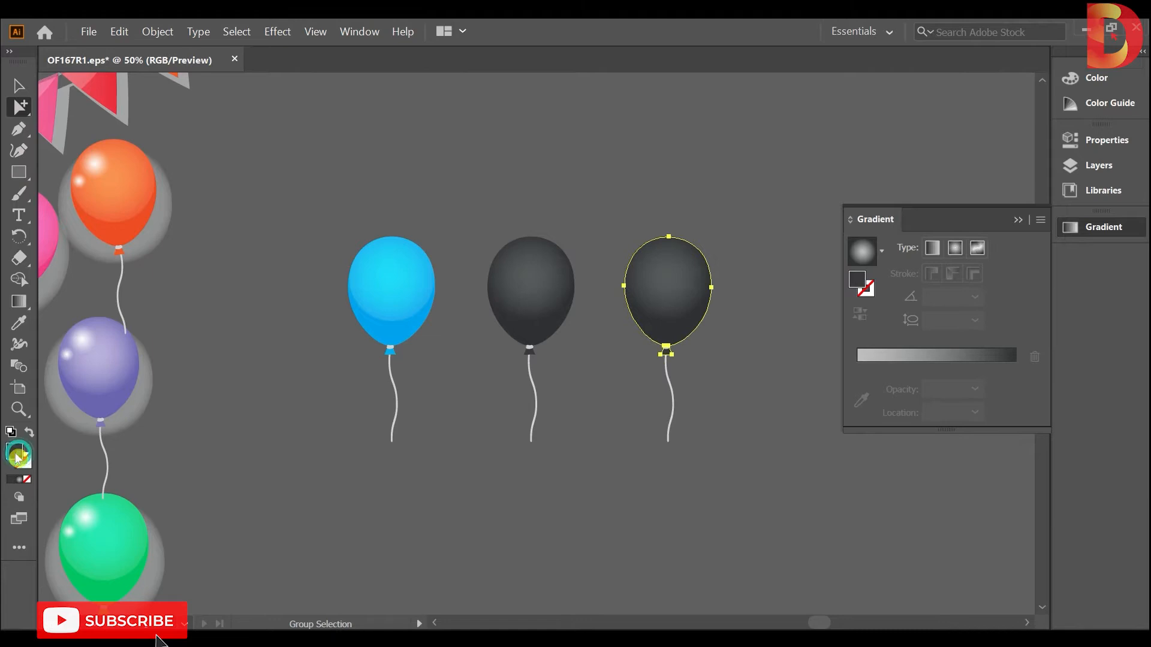
{"action": "double_click", "coordinate": [17, 459]}
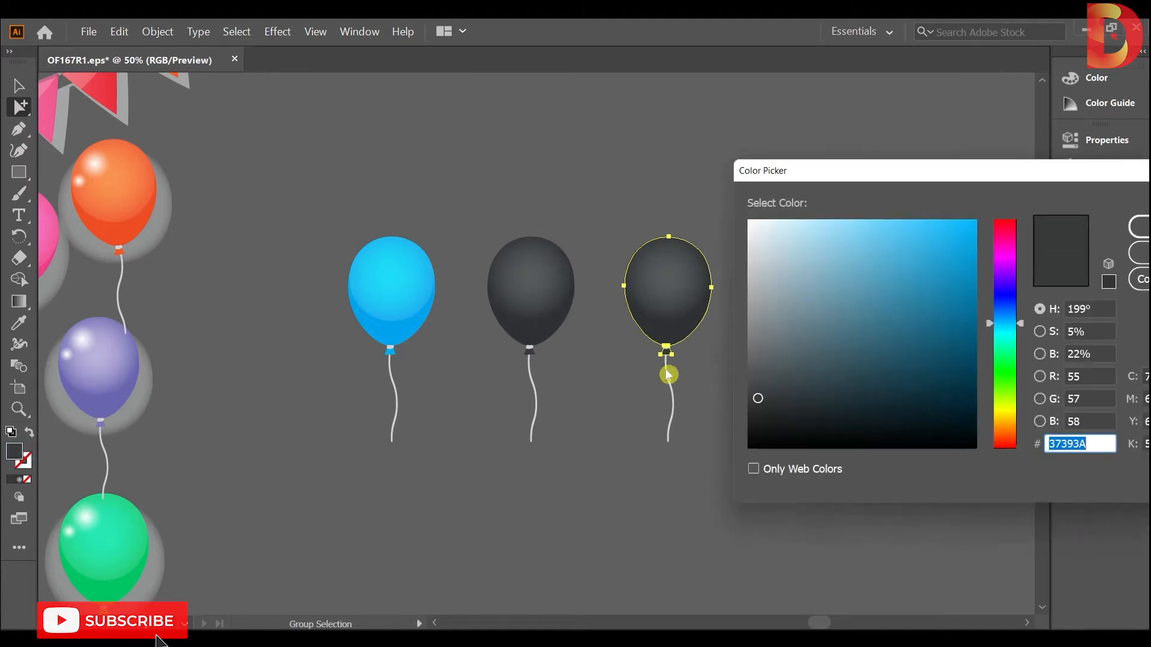
{"action": "left_click_drag", "start_coordinate": [753, 291], "coordinate": [749, 256]}
{"action": "left_click", "coordinate": [1139, 229]}
{"action": "left_click", "coordinate": [662, 160]}
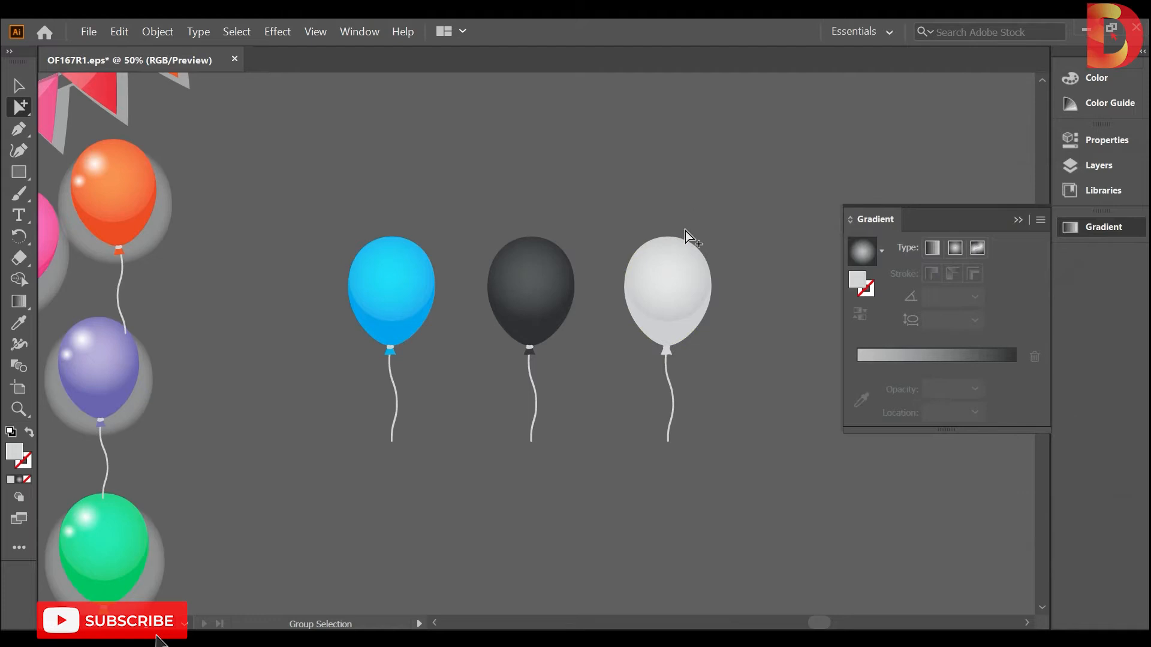
Switch to Chrome and download the free "Pack de sombreros, bigotes y gafas masculinos" from the Freepik mustache results
{"action": "key", "text": "alt+Tab"}
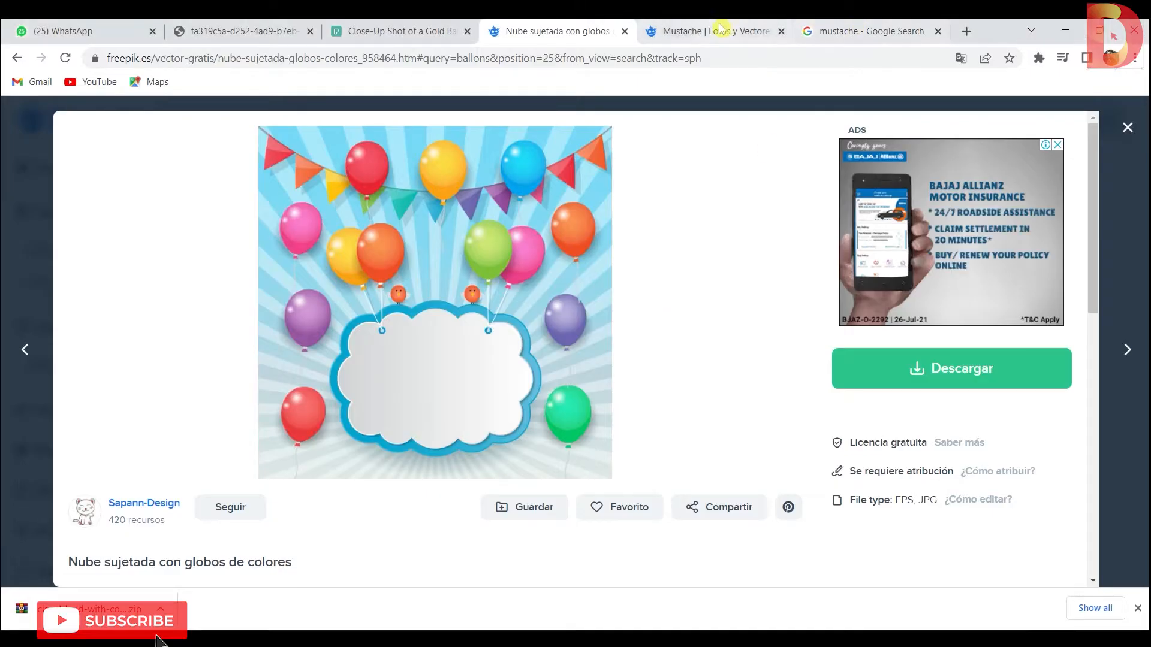
{"action": "left_click", "coordinate": [714, 31]}
{"action": "left_click", "coordinate": [376, 111]}
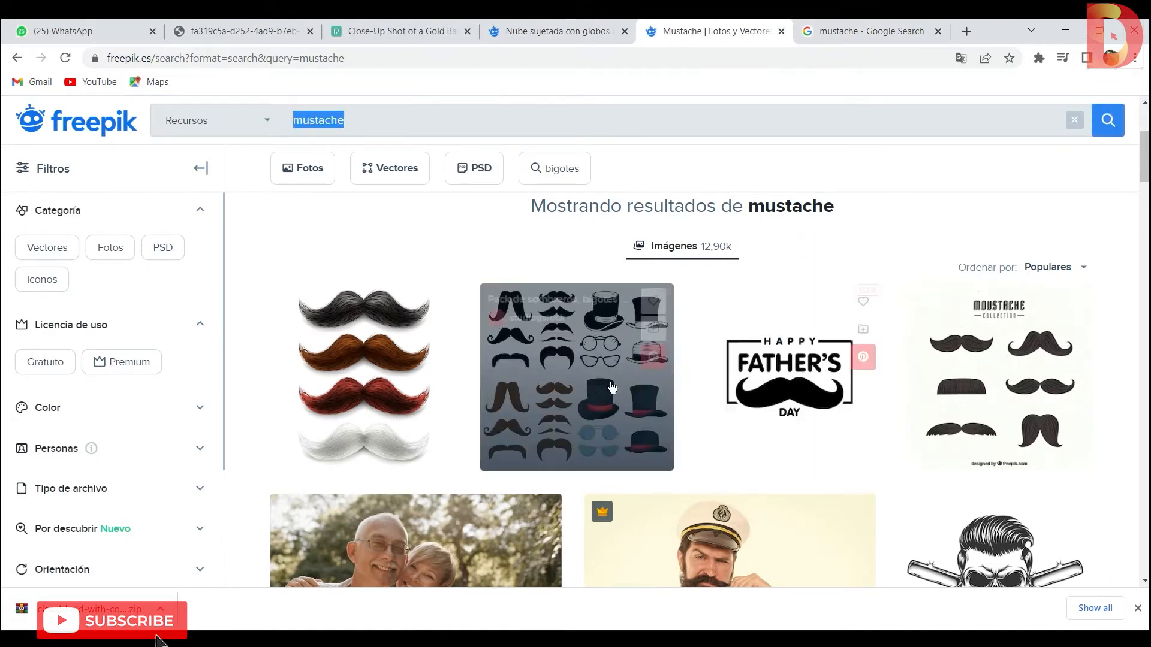
{"action": "left_click", "coordinate": [600, 384]}
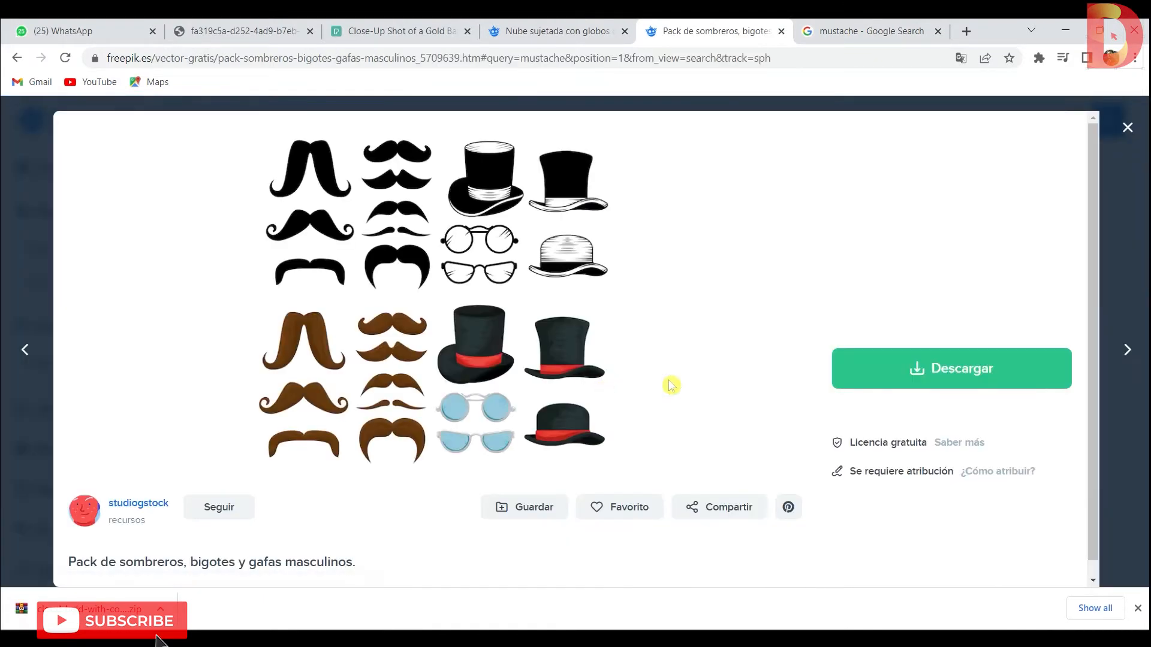
{"action": "left_click", "coordinate": [942, 368]}
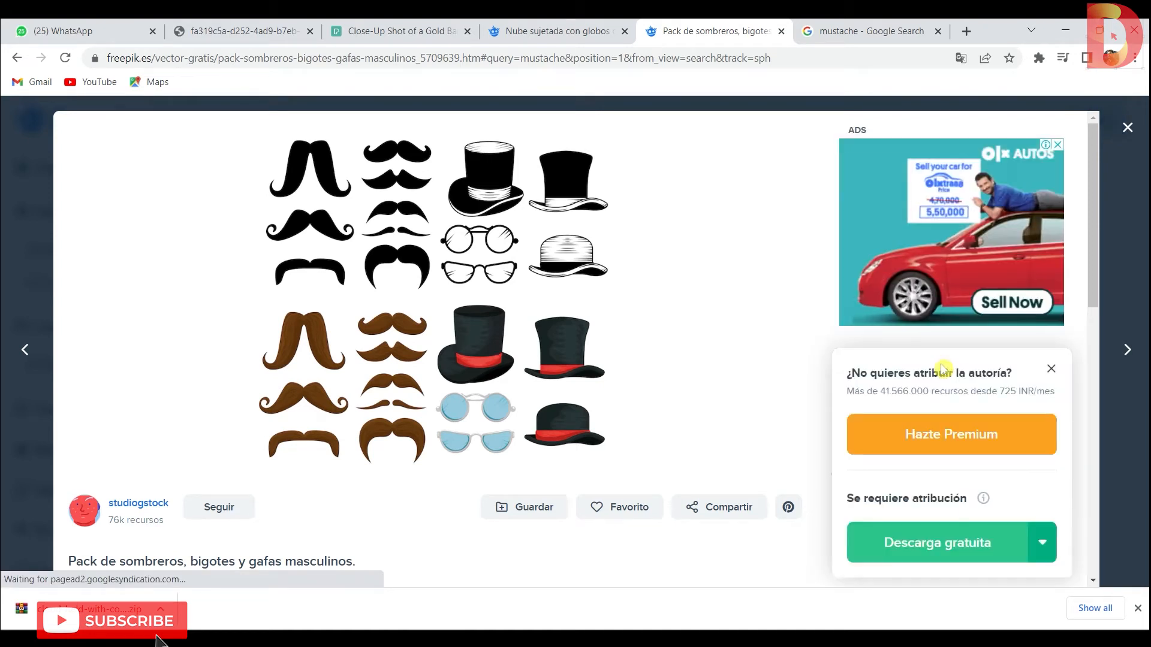
{"action": "left_click", "coordinate": [926, 552]}
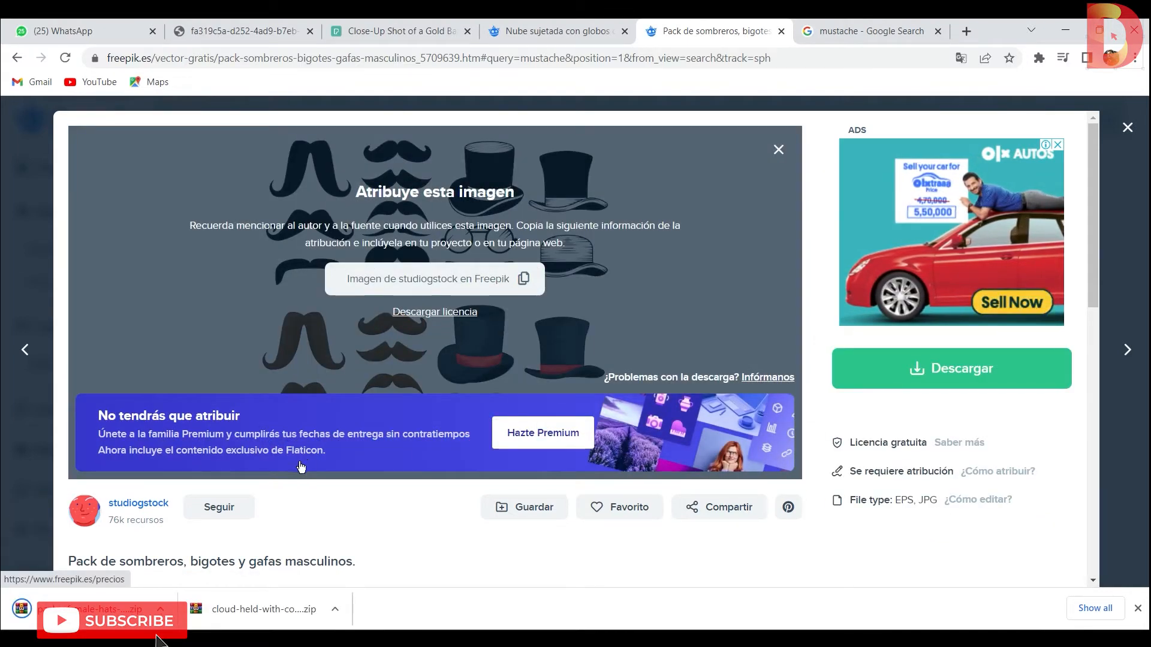
Locate the downloaded pack-of-male-hats-moustaches-and-glasses archive in the Downloads folder and extract it to its own folder
{"action": "left_click", "coordinate": [777, 148]}
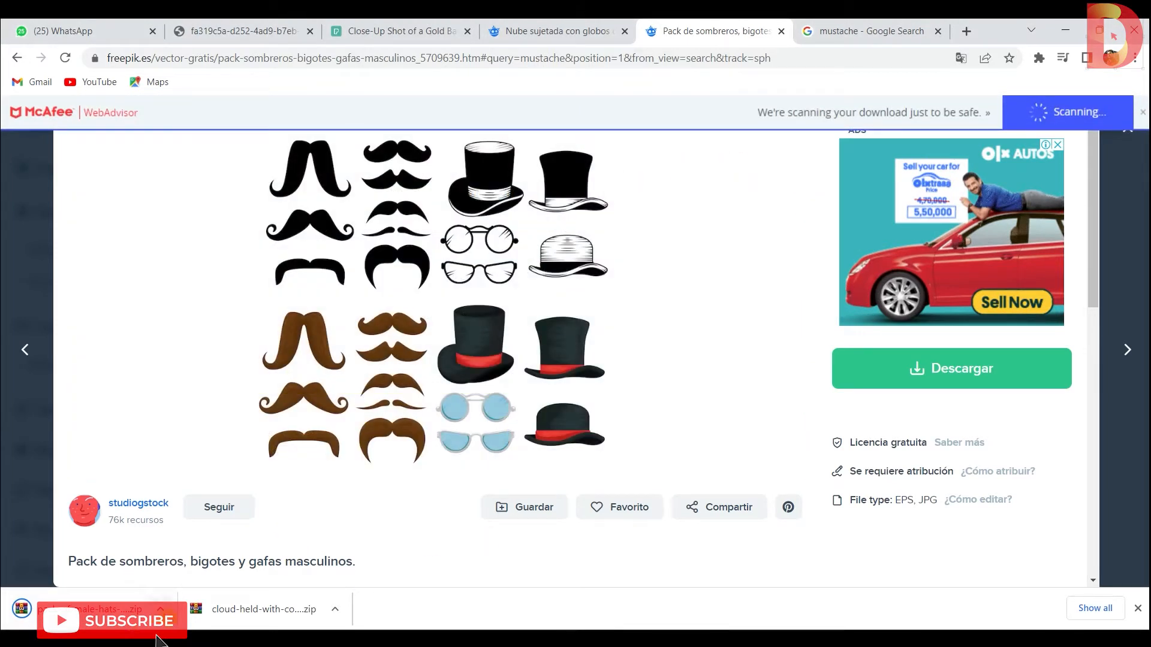
{"action": "left_click", "coordinate": [161, 609]}
{"action": "left_click", "coordinate": [191, 552]}
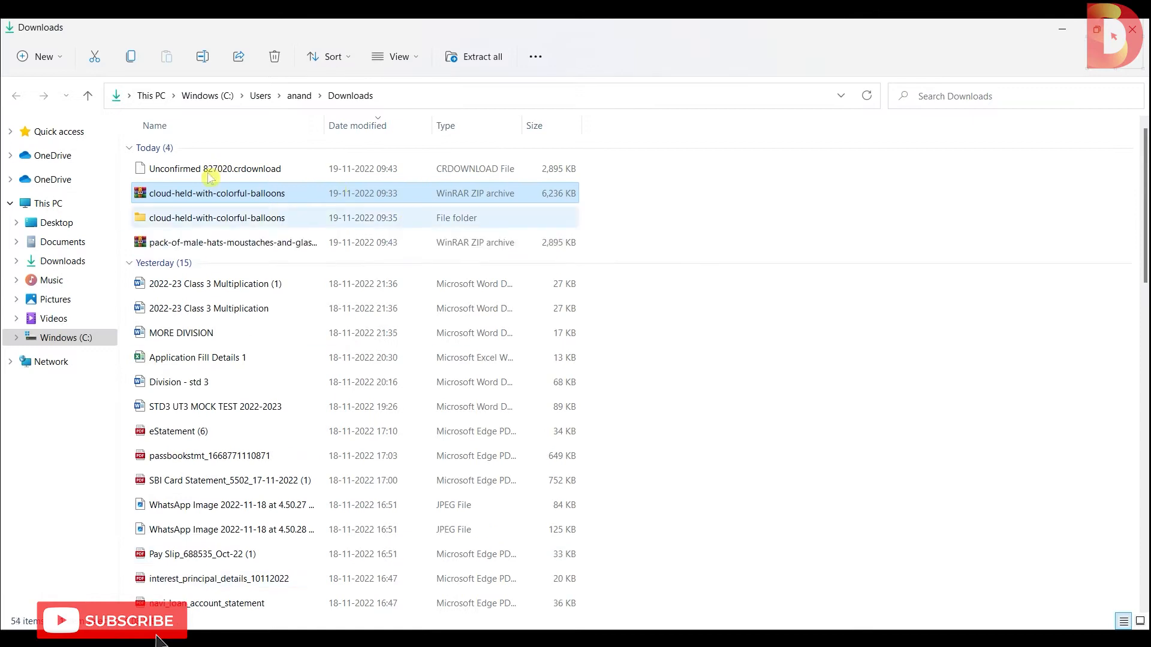
{"action": "right_click", "coordinate": [230, 243]}
{"action": "left_click", "coordinate": [292, 342]}
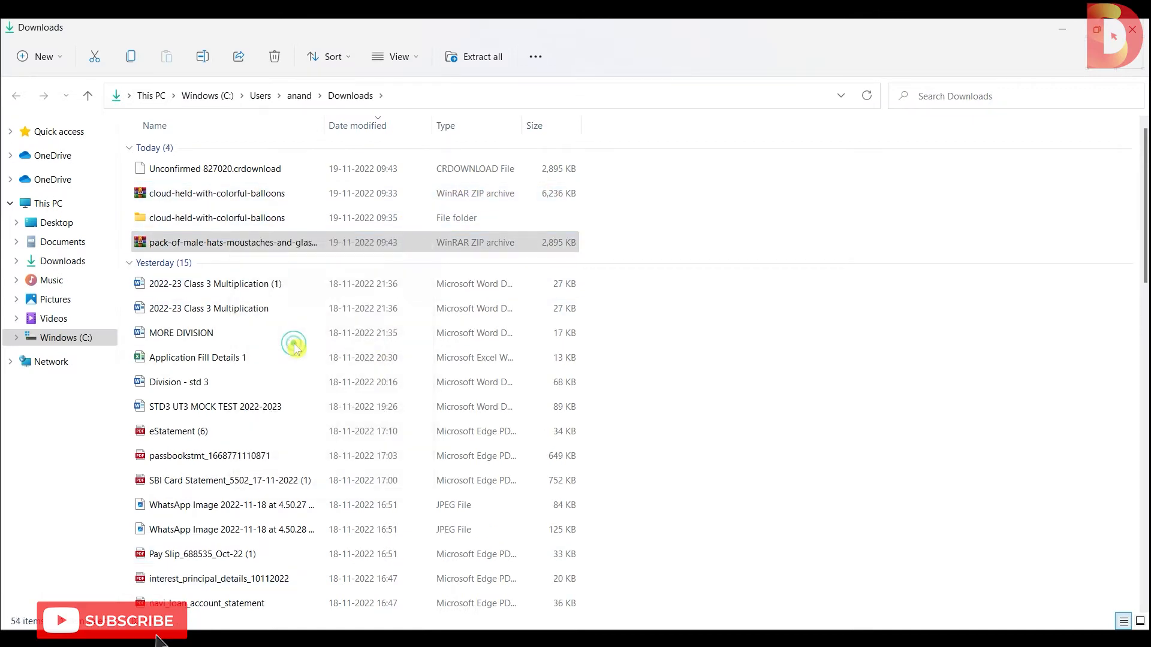
{"action": "left_click", "coordinate": [697, 483]}
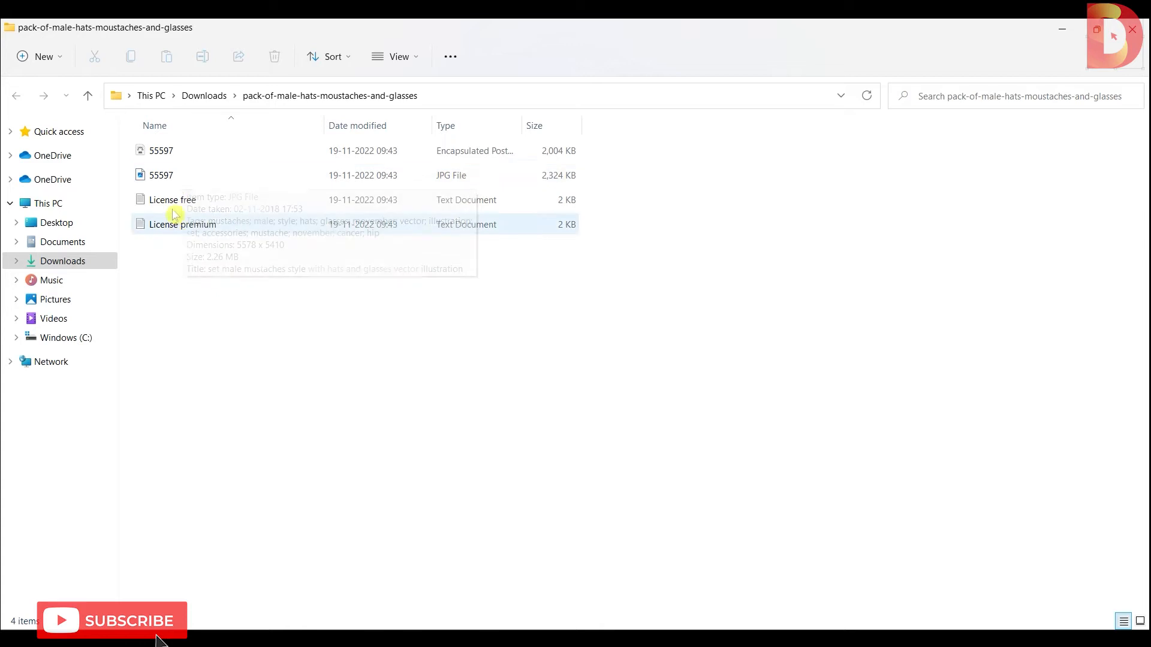
Open the extracted 55597 EPS file in Illustrator, retaining the 9-slice scaling option for symbols
{"action": "left_click", "coordinate": [174, 154]}
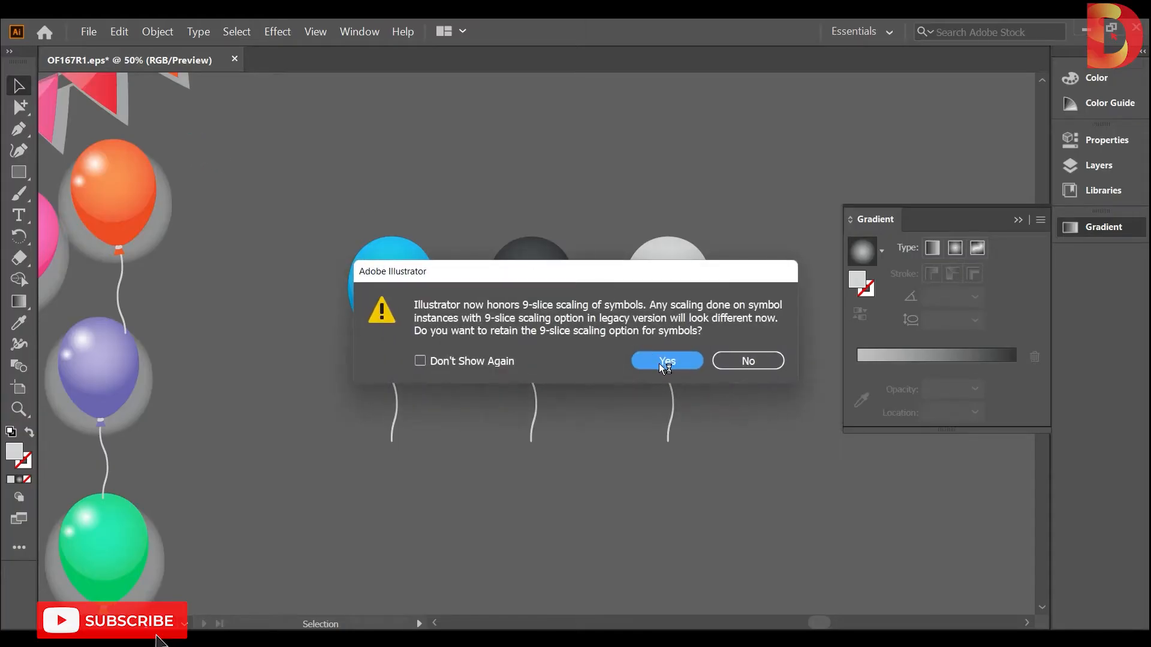
{"action": "left_click", "coordinate": [666, 360]}
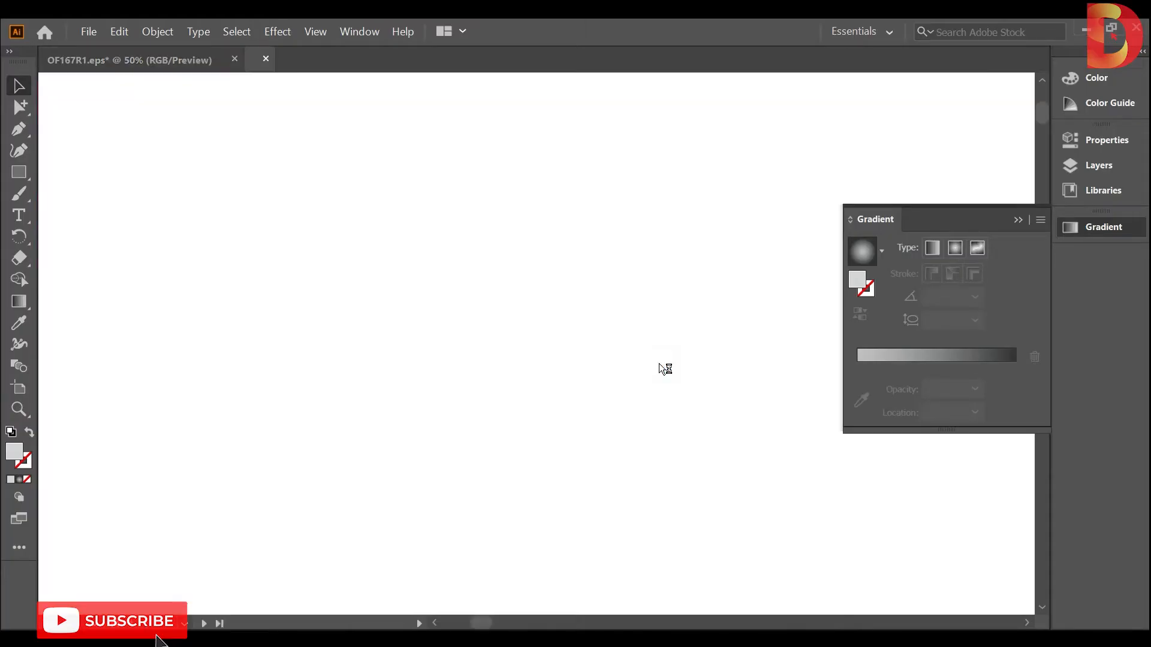
{"action": "left_click_drag", "start_coordinate": [474, 342], "coordinate": [438, 293]}
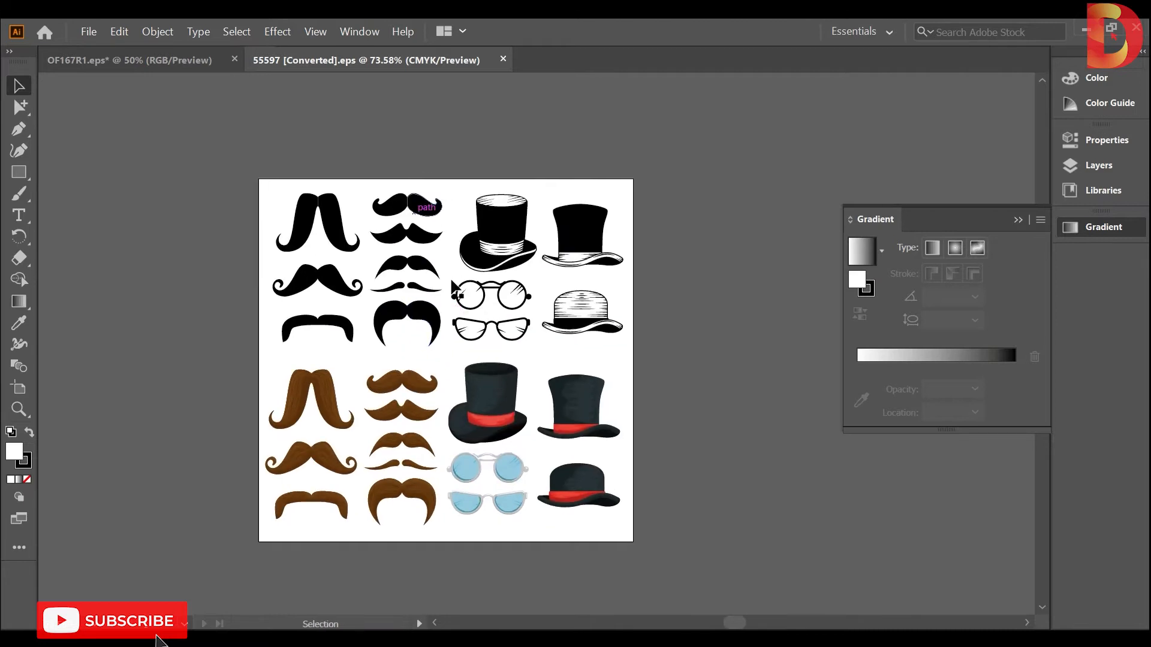
{"action": "left_click", "coordinate": [664, 153]}
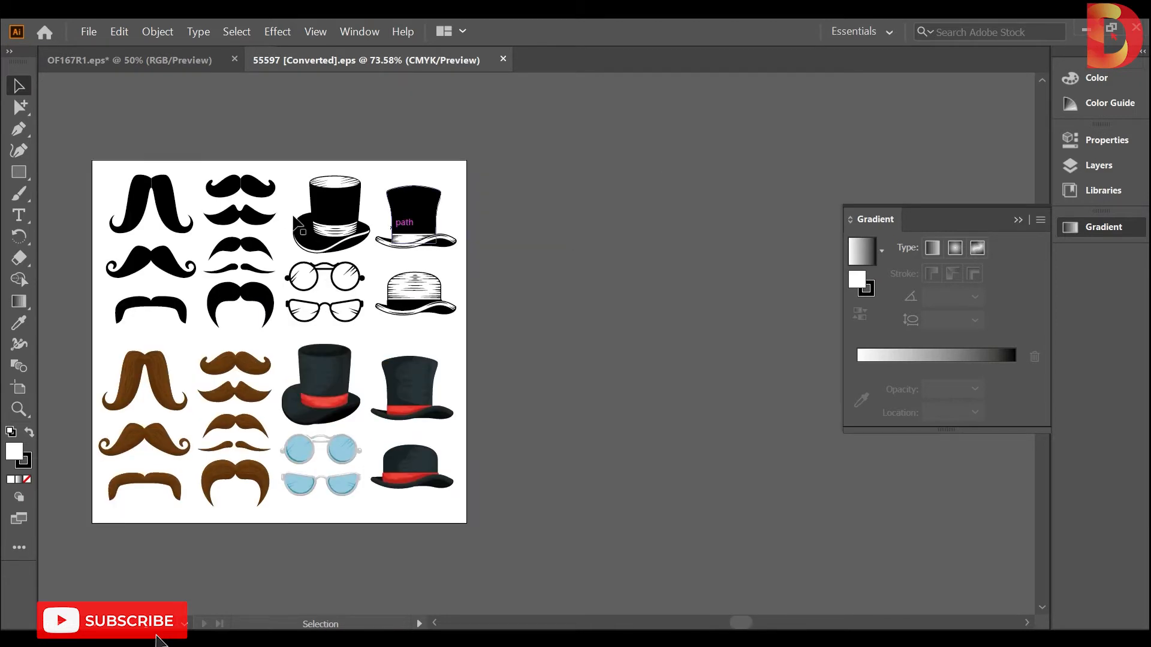
Ungroup the complete mustache, hat and glasses artwork and clear the selection
{"action": "left_click", "coordinate": [263, 191]}
{"action": "right_click", "coordinate": [264, 193]}
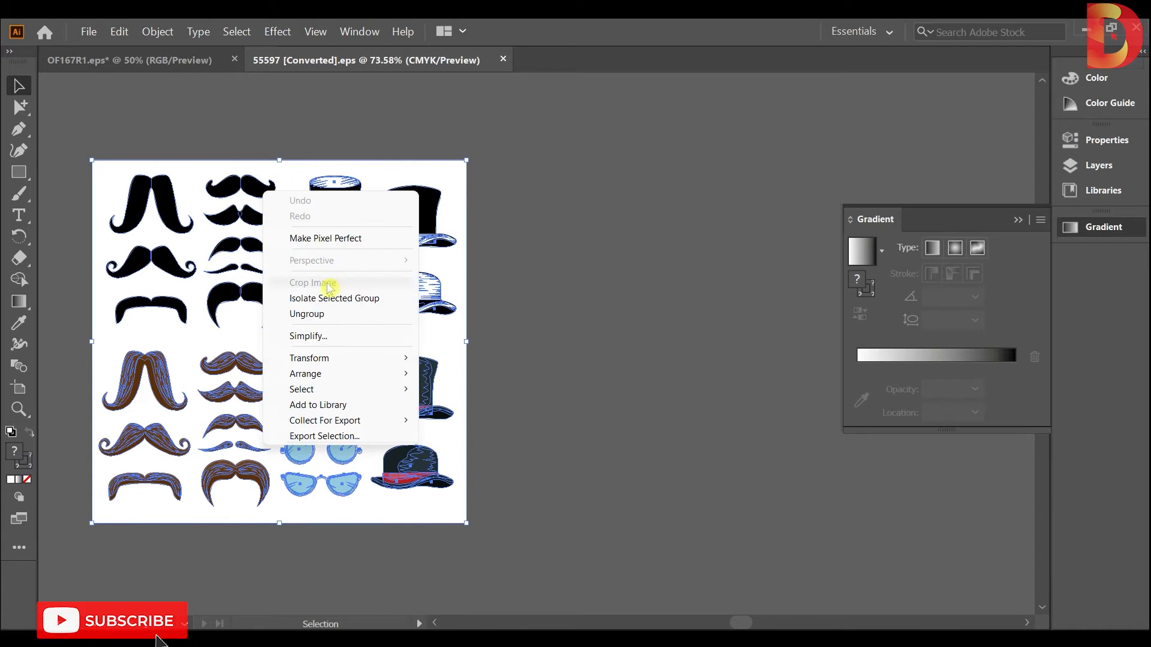
{"action": "left_click", "coordinate": [328, 314]}
{"action": "left_click", "coordinate": [562, 240]}
Copy four black mustaches from the artwork's second column onto the empty canvas beside the artboard
{"action": "left_click", "coordinate": [226, 201]}
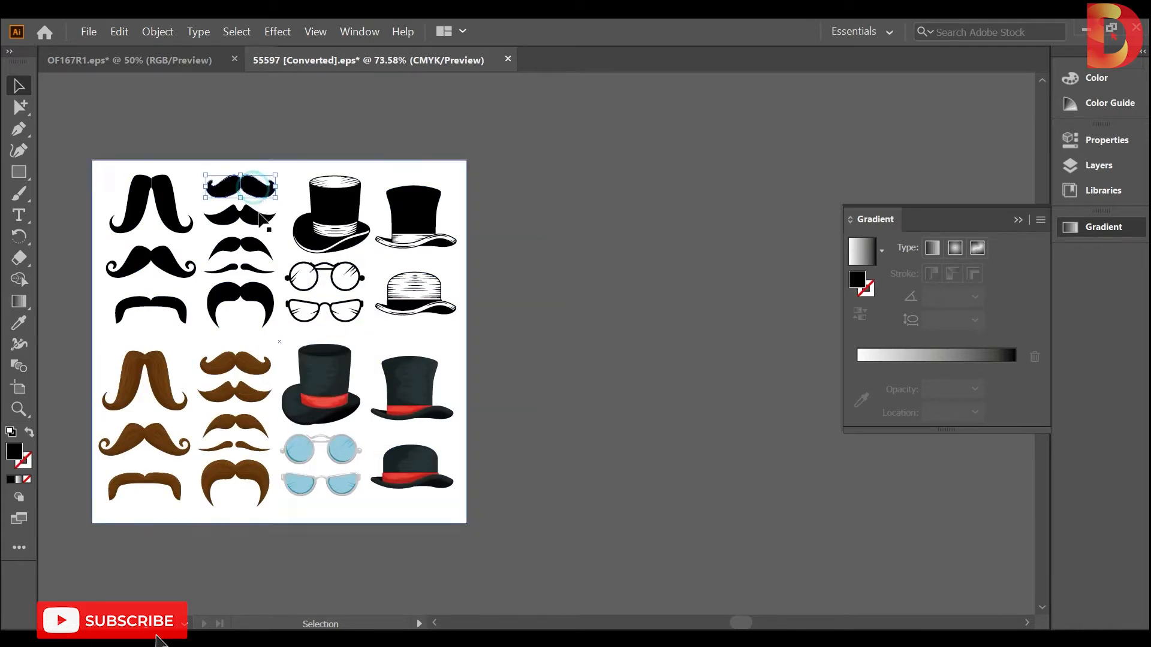
{"action": "left_click", "coordinate": [251, 215], "text": "shift"}
{"action": "left_click", "coordinate": [250, 246], "text": "shift"}
{"action": "left_click", "coordinate": [255, 290], "text": "shift"}
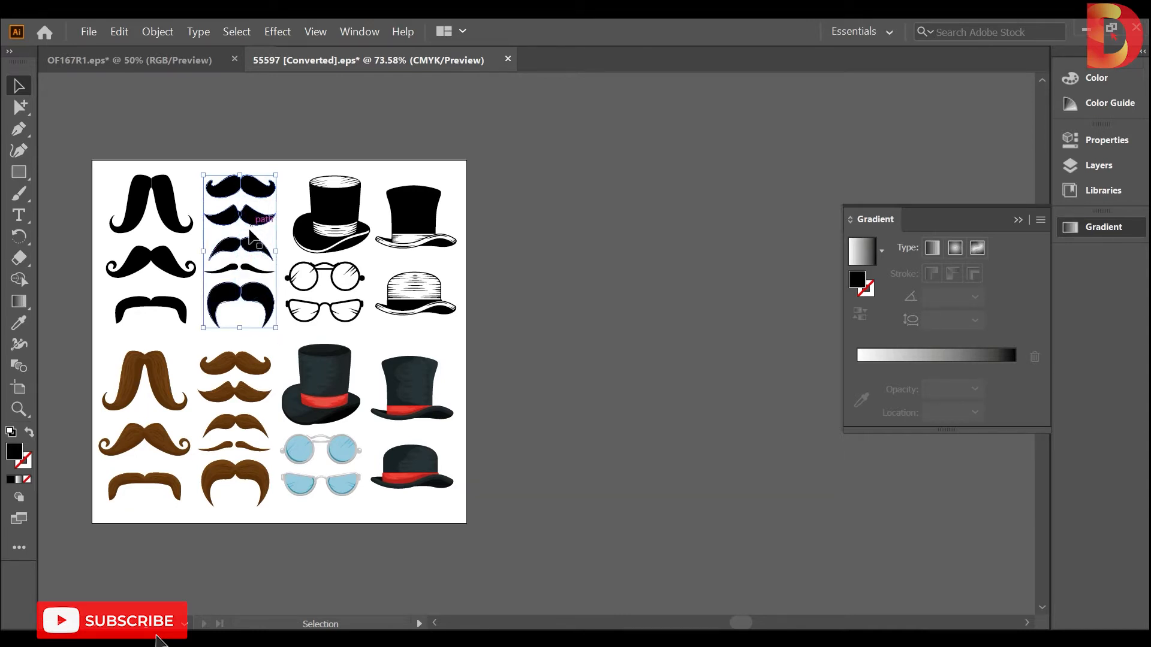
{"action": "left_click_drag", "start_coordinate": [257, 220], "coordinate": [686, 244]}
{"action": "left_click_drag", "start_coordinate": [714, 337], "coordinate": [484, 368]}
Spread out and rotate the copied mustaches into a loose scattered cluster, adding a copy of the thin mustache
{"action": "left_click", "coordinate": [563, 292]}
{"action": "left_click_drag", "start_coordinate": [540, 277], "coordinate": [606, 212]}
{"action": "left_click_drag", "start_coordinate": [510, 174], "coordinate": [597, 232]}
{"action": "left_click_drag", "start_coordinate": [537, 199], "coordinate": [553, 157]}
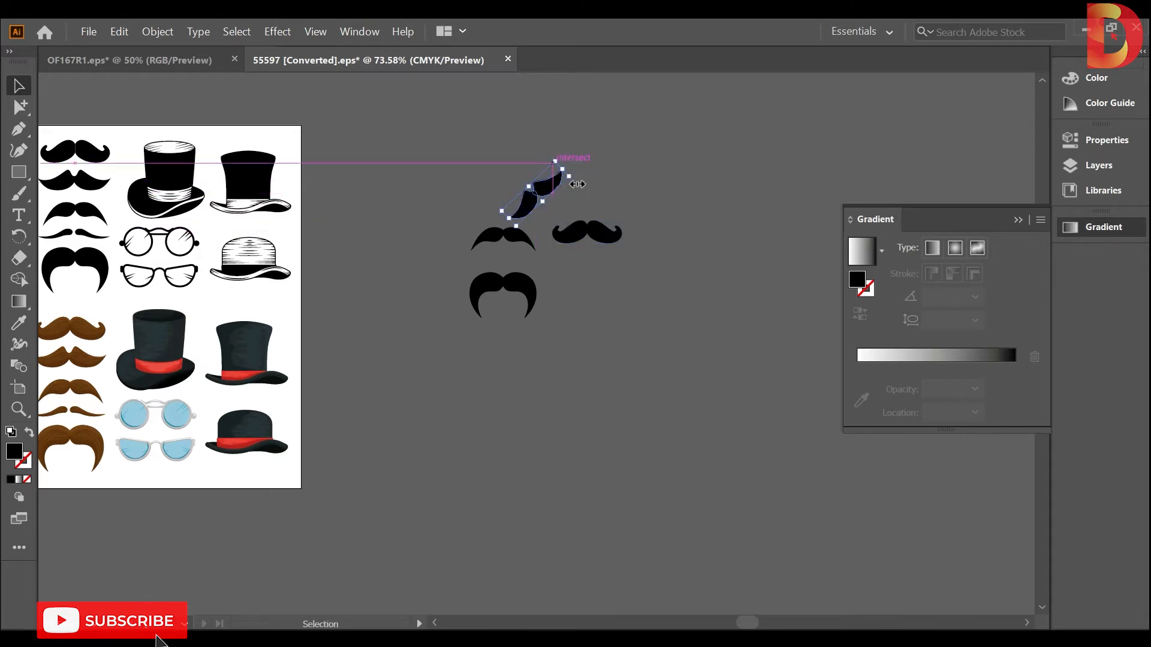
{"action": "left_click_drag", "start_coordinate": [521, 232], "coordinate": [665, 157]}
{"action": "mouse_move", "coordinate": [527, 288]}
{"action": "left_mouse_down"}
{"action": "mouse_move", "coordinate": [530, 243]}
{"action": "mouse_move", "coordinate": [551, 237]}
{"action": "mouse_move", "coordinate": [554, 253]}
{"action": "mouse_move", "coordinate": [611, 267]}
{"action": "mouse_move", "coordinate": [553, 260]}
{"action": "left_mouse_up"}
{"action": "key", "text": "space"}
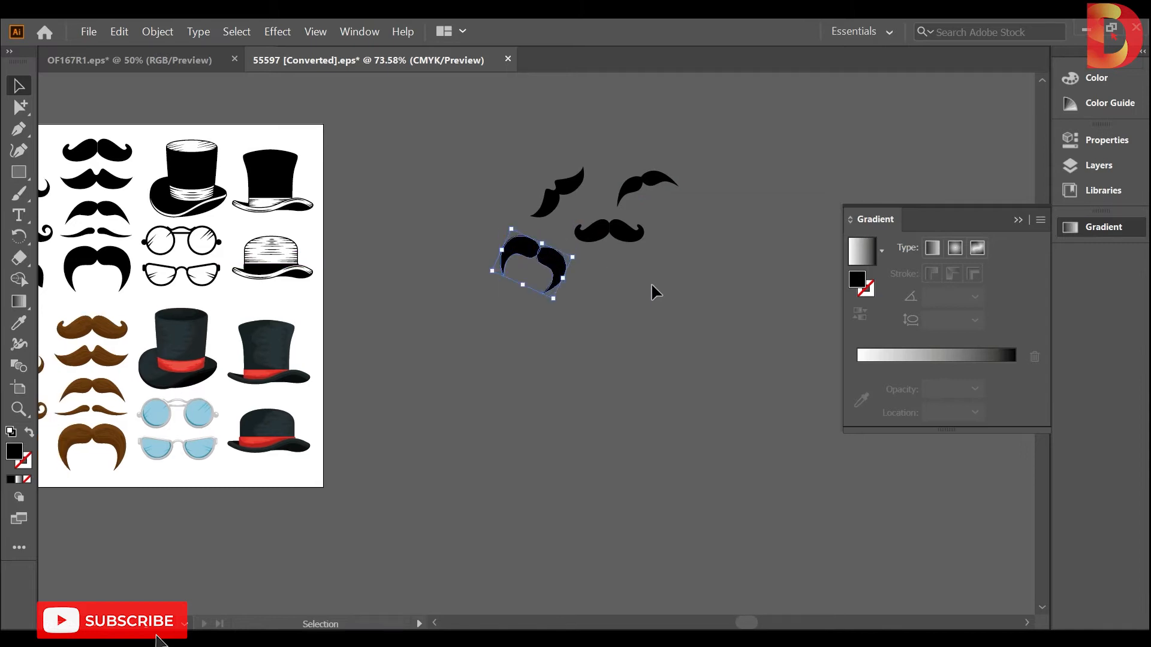
Display the brush collection at a taller size and nudge the curled mustache closer to the middle of the cluster
{"action": "left_click", "coordinate": [369, 30]}
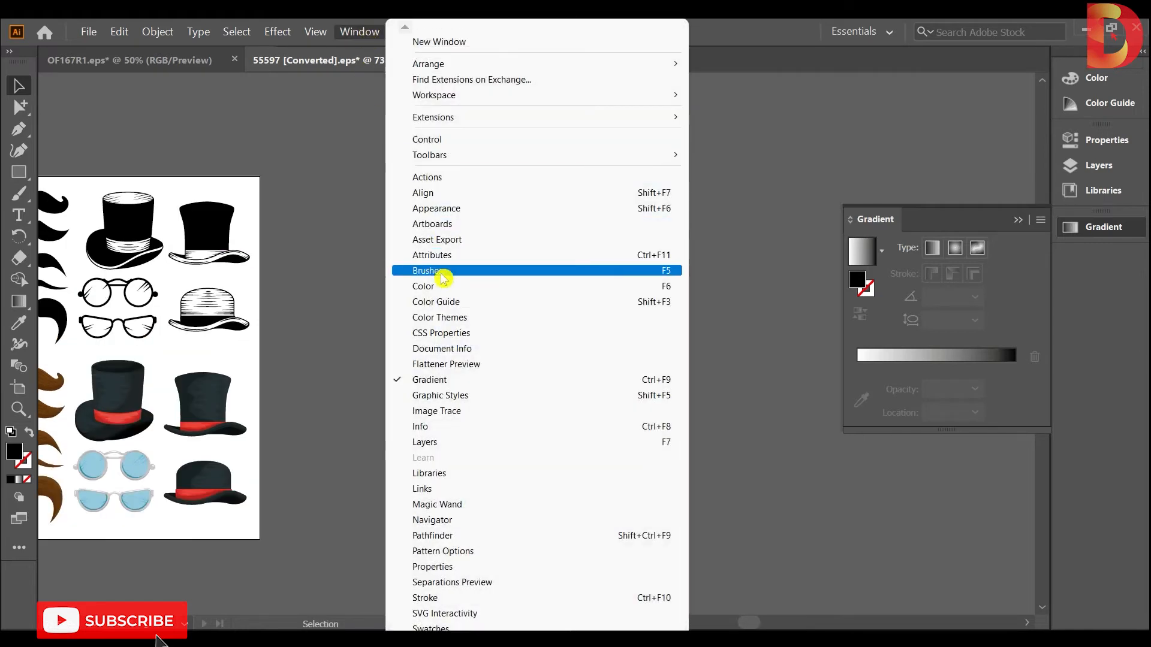
{"action": "left_click", "coordinate": [441, 274]}
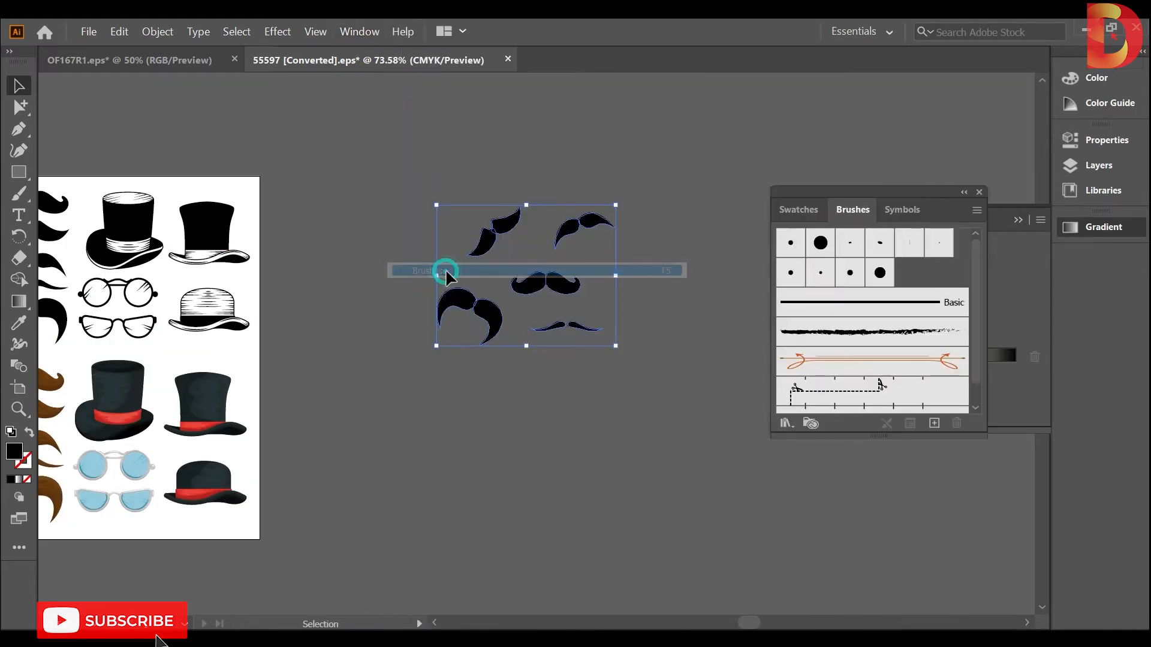
{"action": "left_click_drag", "start_coordinate": [869, 436], "coordinate": [876, 545]}
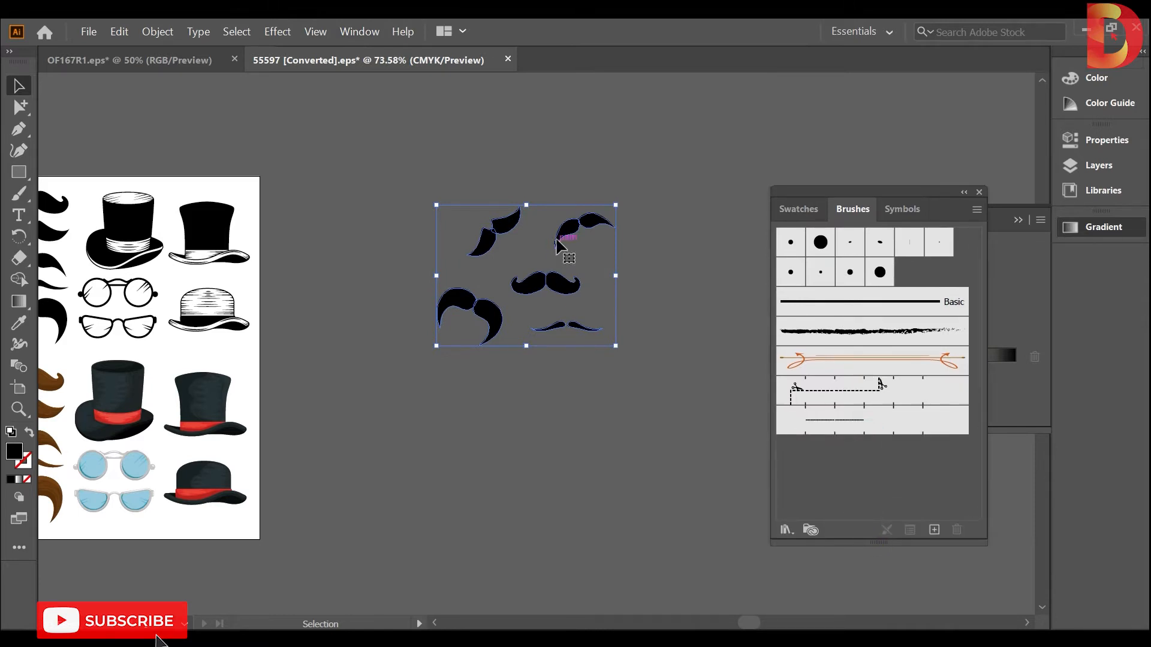
{"action": "left_click", "coordinate": [649, 271]}
{"action": "left_click_drag", "start_coordinate": [573, 289], "coordinate": [566, 277]}
{"action": "left_click", "coordinate": [660, 266]}
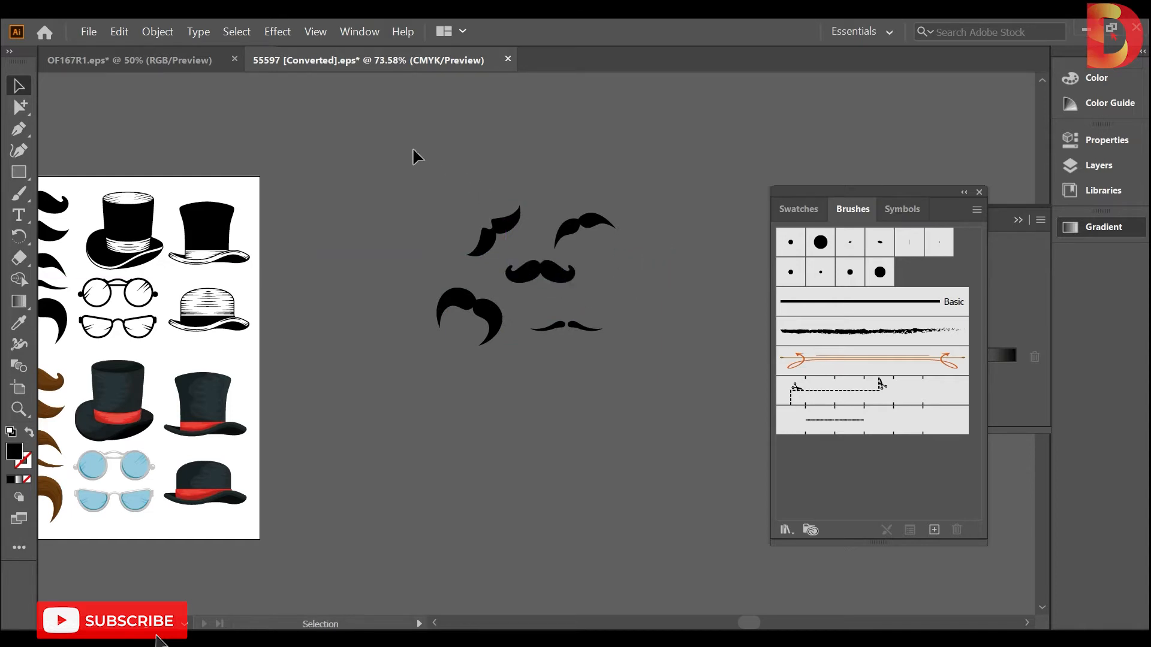
Create a Pattern Brush with default options from the five-mustache cluster, and delete the loose mustaches from the canvas
{"action": "left_click_drag", "start_coordinate": [715, 447], "coordinate": [716, 448]}
{"action": "mouse_move", "coordinate": [553, 277]}
{"action": "left_mouse_down"}
{"action": "mouse_move", "coordinate": [725, 372]}
{"action": "mouse_move", "coordinate": [866, 489]}
{"action": "left_mouse_up"}
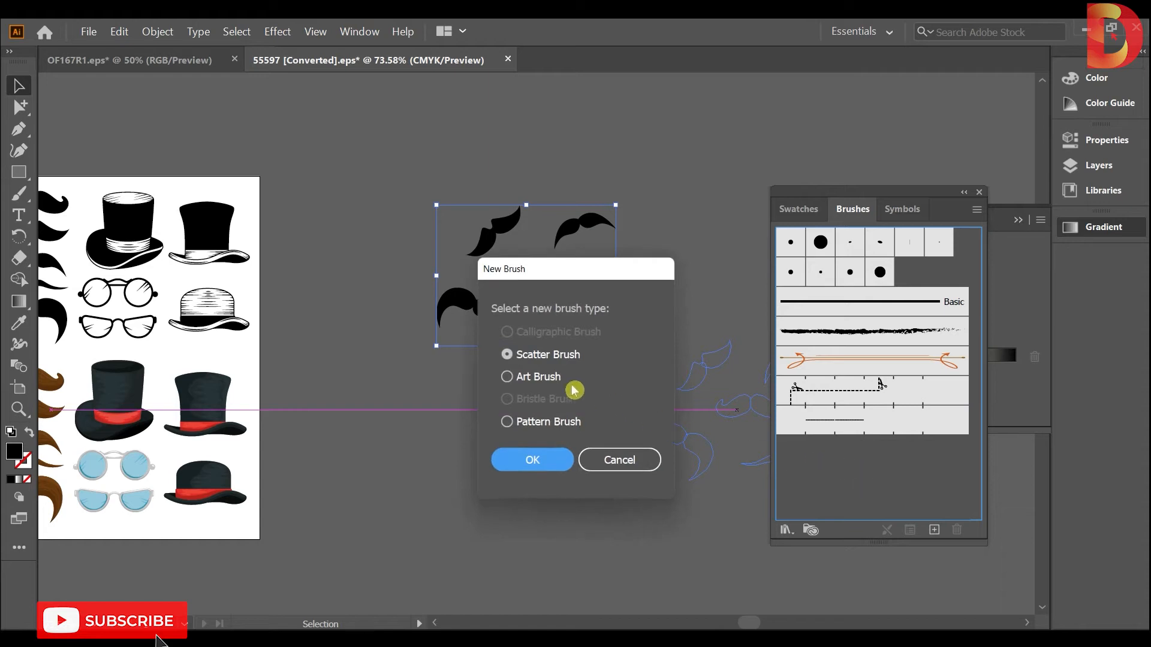
{"action": "left_click", "coordinate": [539, 421]}
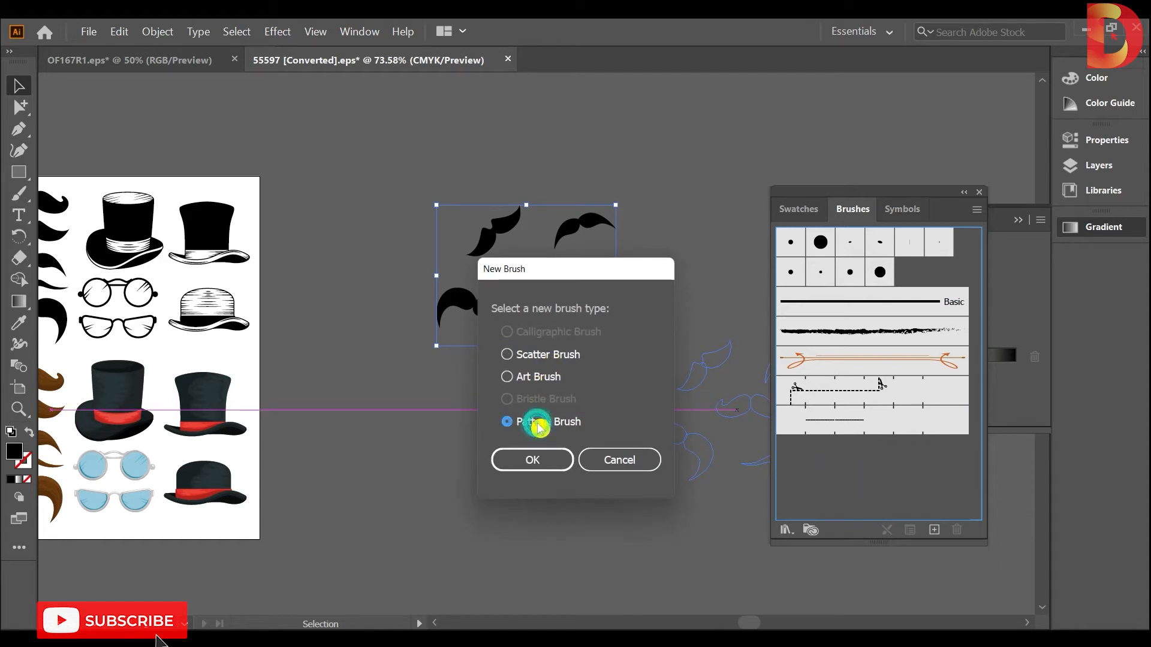
{"action": "left_click", "coordinate": [545, 464]}
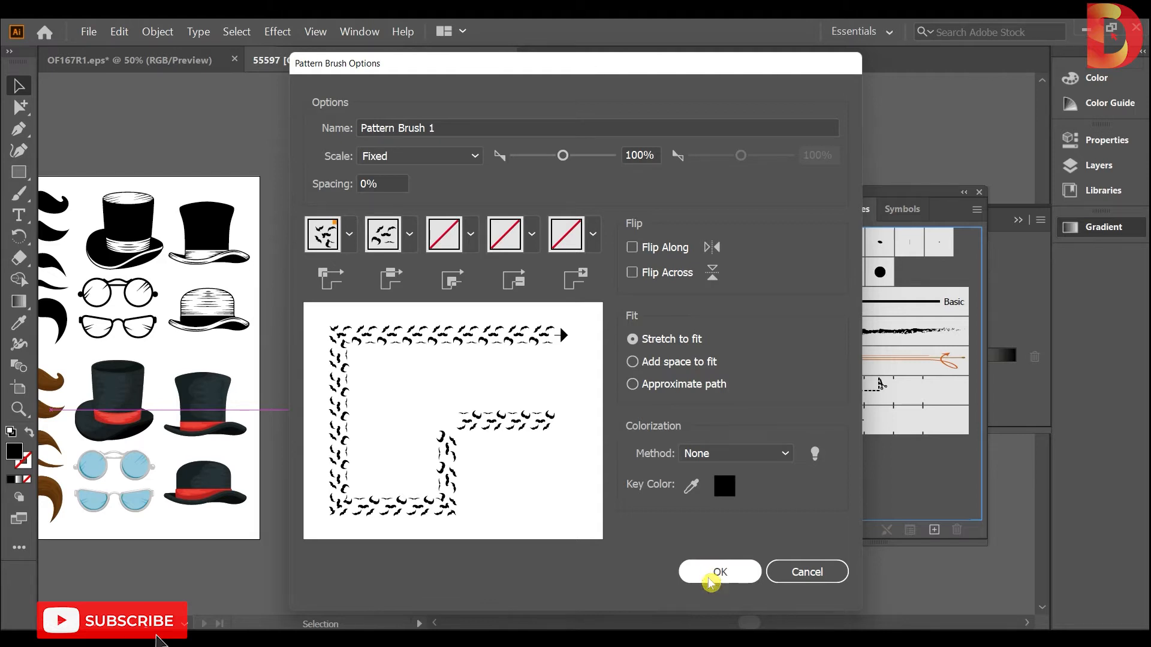
{"action": "left_click", "coordinate": [713, 574]}
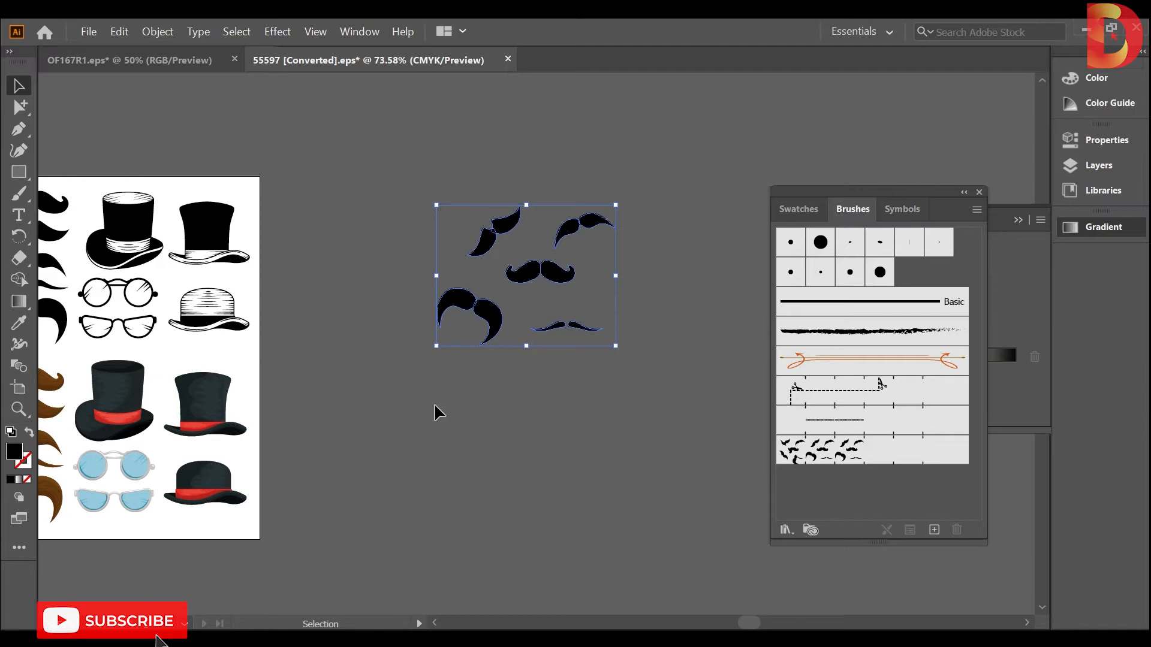
{"action": "key", "text": "Delete"}
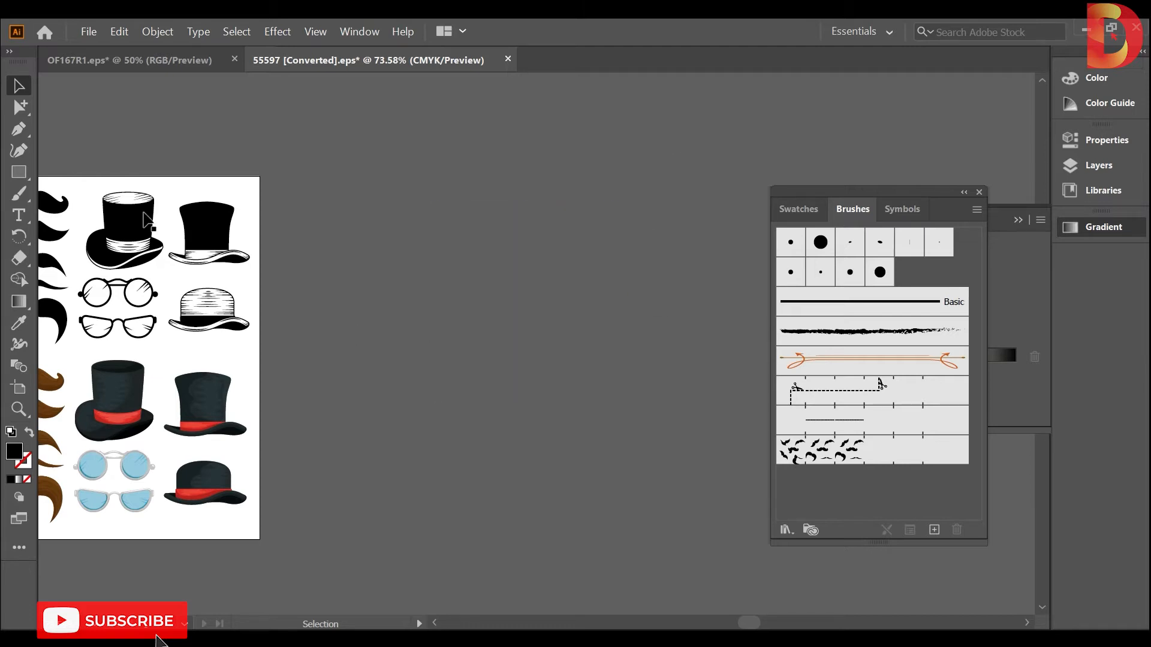
Paint two parallel diagonal rows on the empty canvas using the Paintbrush with the mustache pattern brush
{"action": "left_click", "coordinate": [18, 193]}
{"action": "left_click_drag", "start_coordinate": [364, 337], "coordinate": [476, 200]}
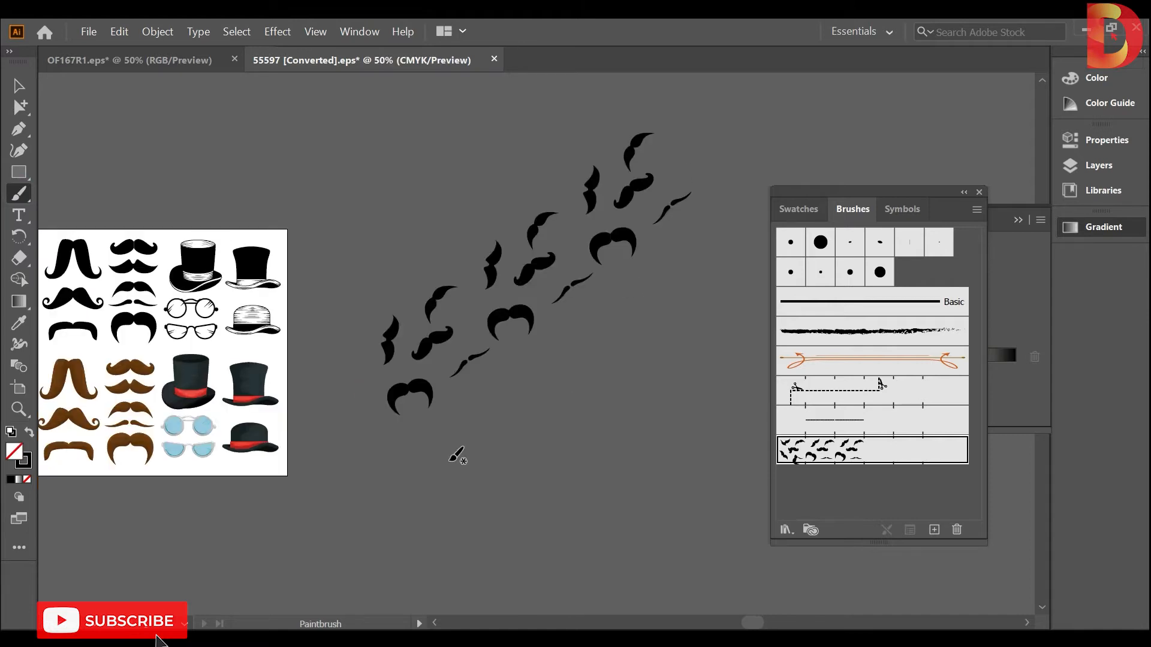
{"action": "left_click_drag", "start_coordinate": [405, 473], "coordinate": [854, 173]}
{"action": "key", "text": "space"}
{"action": "left_click_drag", "start_coordinate": [616, 358], "coordinate": [468, 297]}
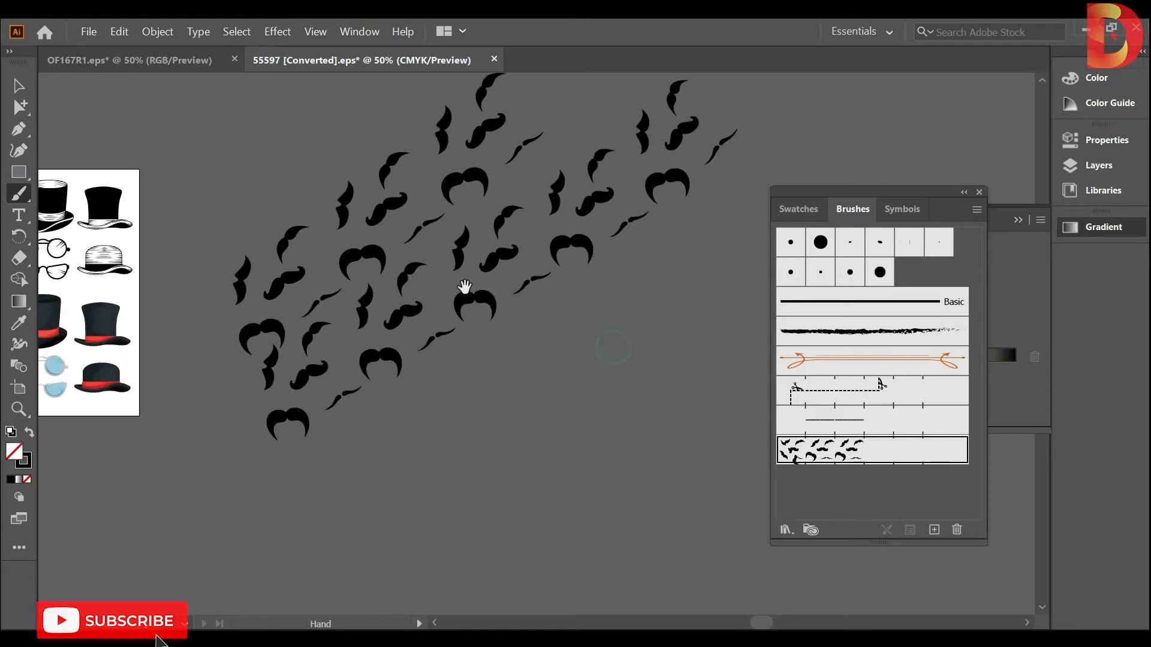
{"action": "left_click_drag", "start_coordinate": [292, 496], "coordinate": [692, 259]}
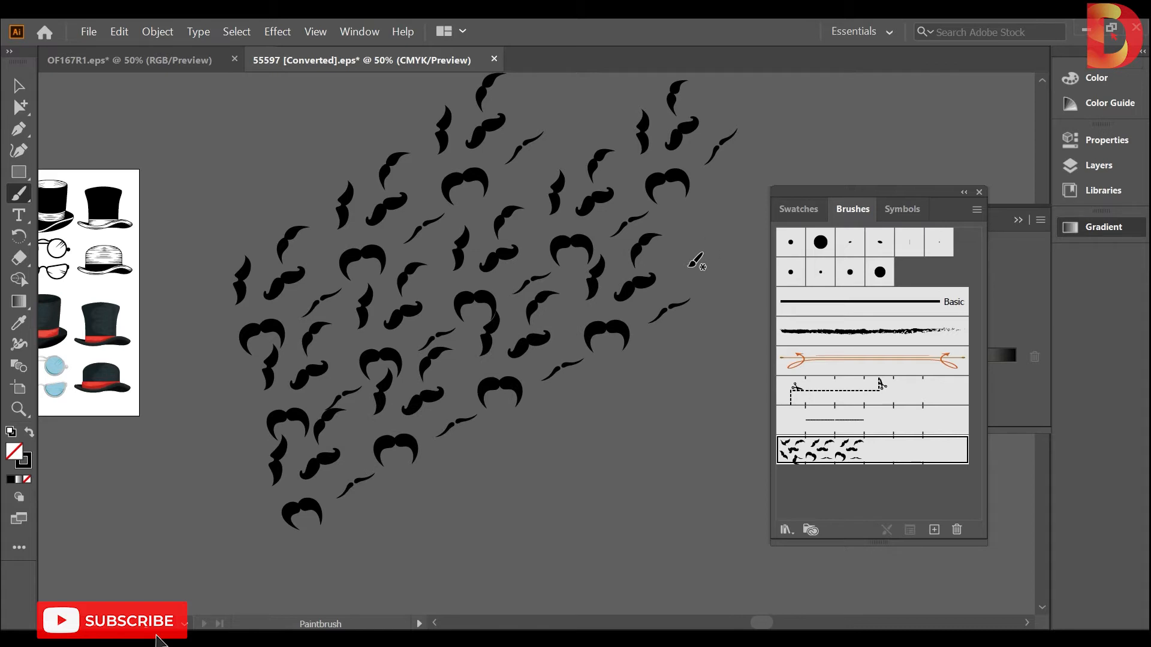
{"action": "key", "text": "ctrl+z"}
{"action": "left_click_drag", "start_coordinate": [321, 529], "coordinate": [759, 273]}
{"action": "key", "text": "ctrl+z"}
Paint two more diagonal mustache rows below the existing ones, plus a short and a longer row along the upper edge
{"action": "left_click_drag", "start_coordinate": [287, 517], "coordinate": [758, 227]}
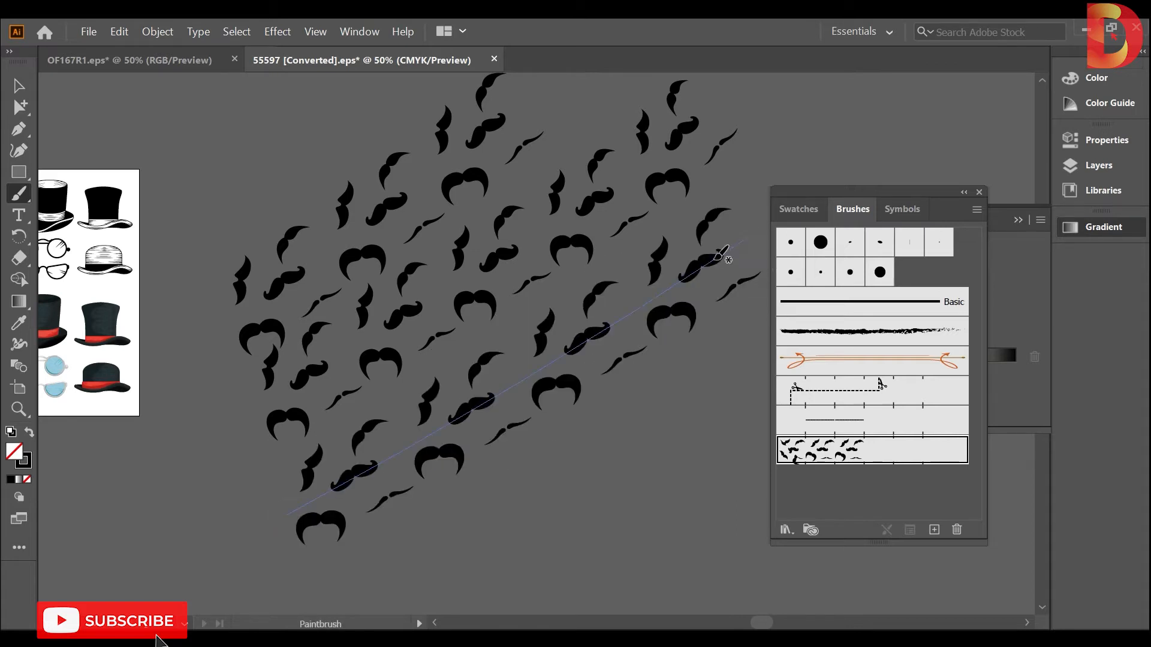
{"action": "left_click", "coordinate": [581, 303], "text": "ctrl+alt"}
{"action": "left_click_drag", "start_coordinate": [575, 328], "coordinate": [566, 281]}
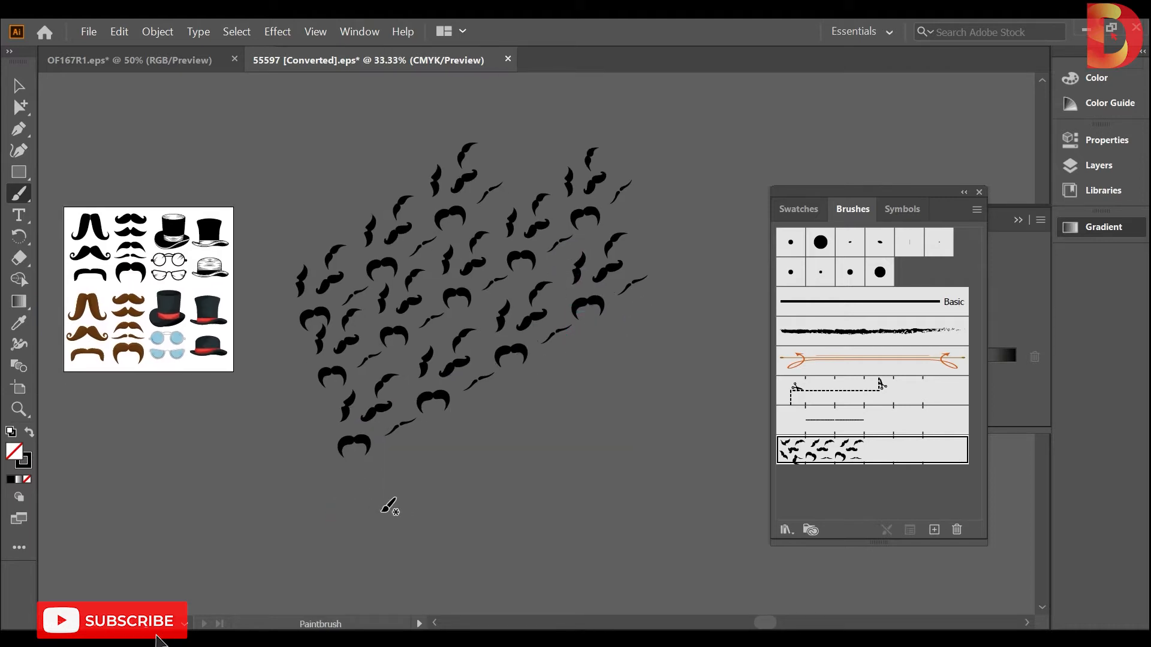
{"action": "left_click_drag", "start_coordinate": [370, 492], "coordinate": [689, 316]}
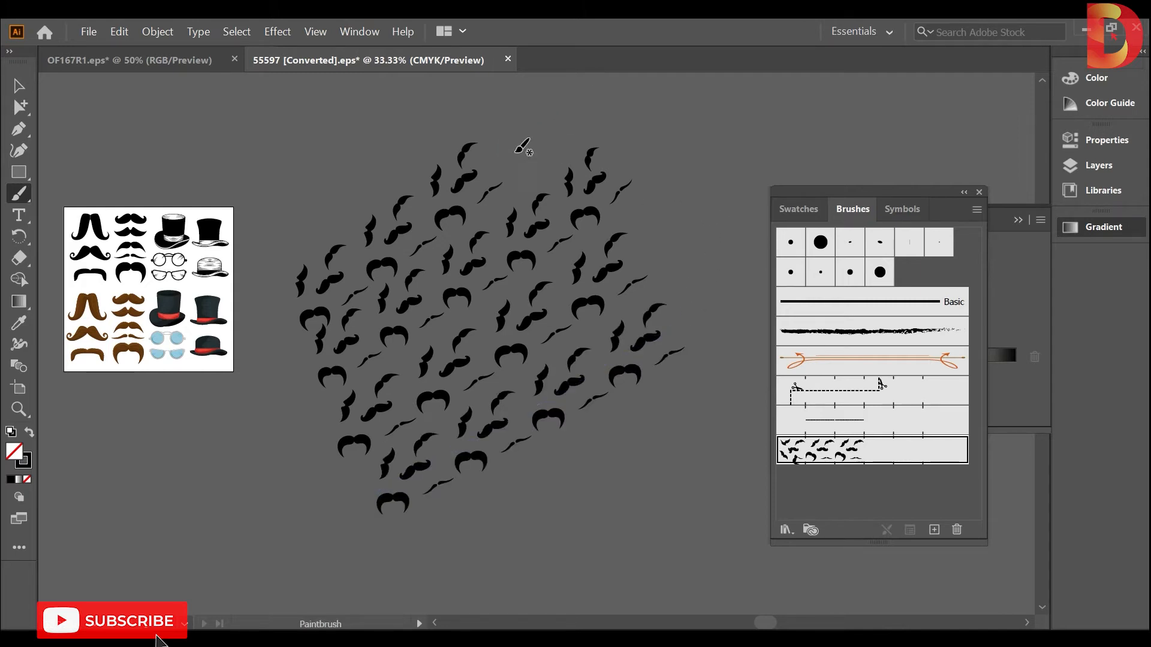
{"action": "left_click_drag", "start_coordinate": [516, 150], "coordinate": [610, 110]}
{"action": "left_click_drag", "start_coordinate": [275, 243], "coordinate": [477, 96]}
Select all the painted mustache rows and copy them
{"action": "key", "text": "v"}
{"action": "scroll", "coordinate": [647, 172], "scroll_direction": "up", "scroll_amount": 1}
{"action": "left_click_drag", "start_coordinate": [648, 172], "coordinate": [319, 536]}
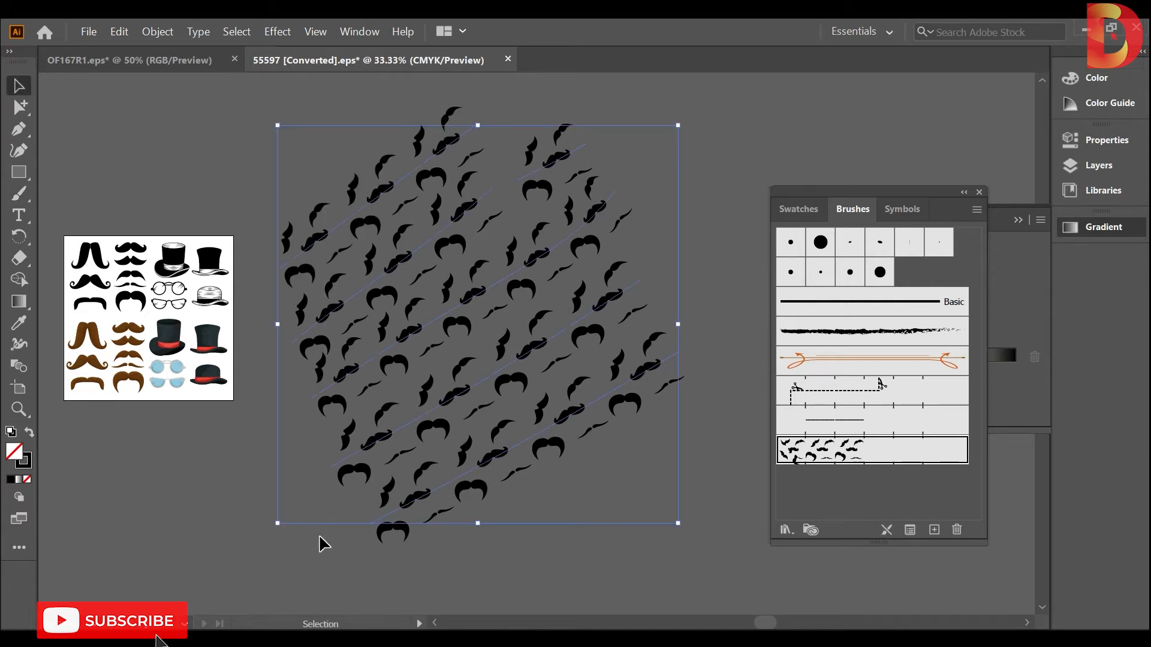
{"action": "key", "text": "ctrl+alt"}
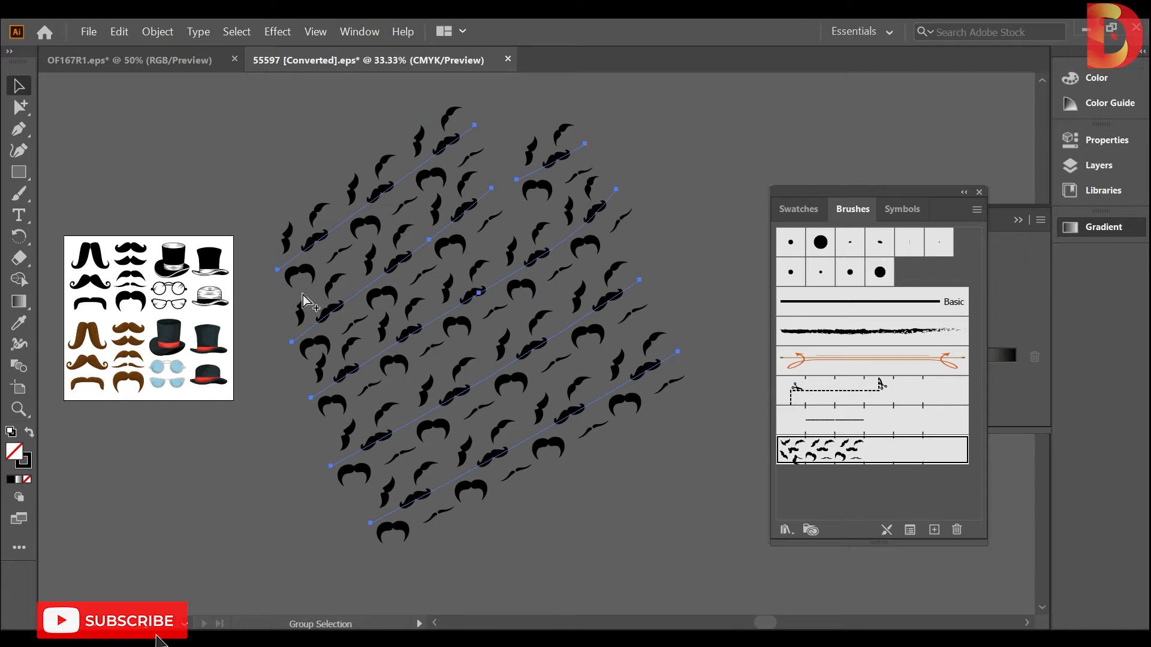
{"action": "key", "text": "ctrl+c"}
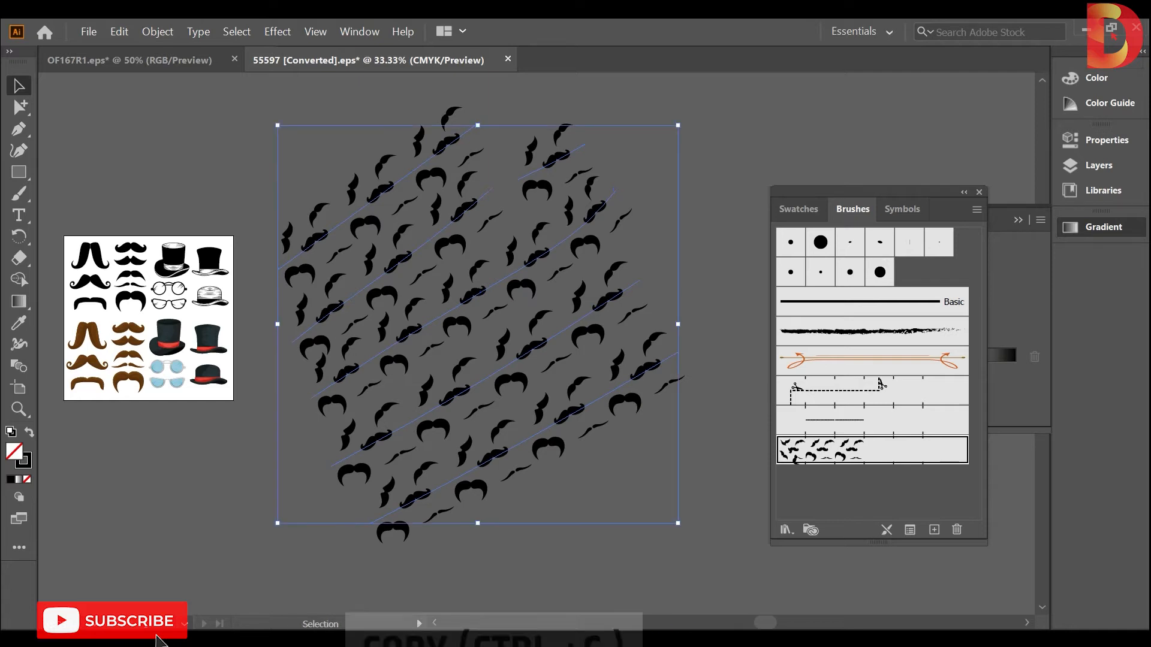
Switch to Photoshop and paste the copied mustache rows into Layer 4.psb as a Smart Object
{"action": "key", "text": "alt+Tab"}
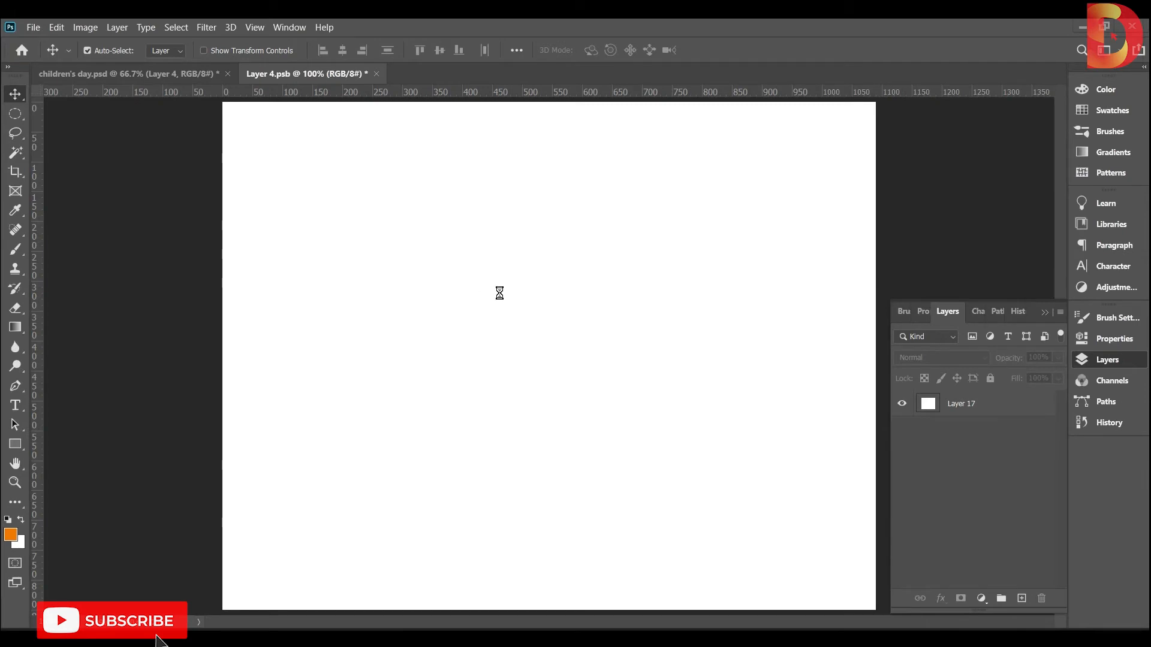
{"action": "key", "text": "ctrl+v"}
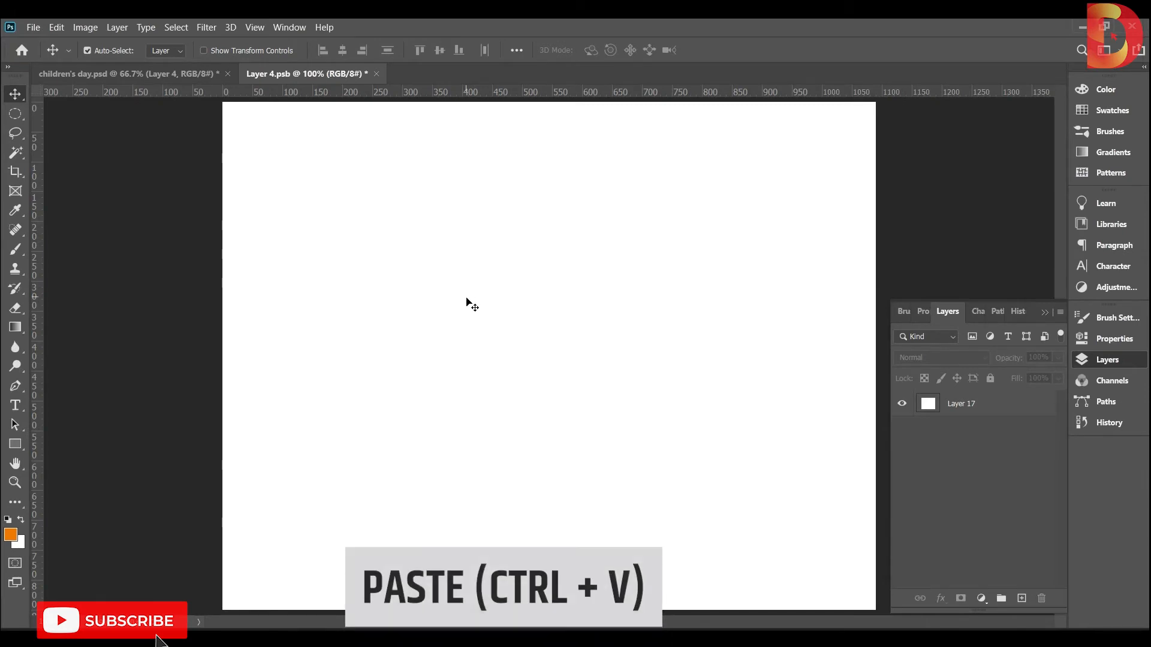
{"action": "left_click", "coordinate": [519, 195]}
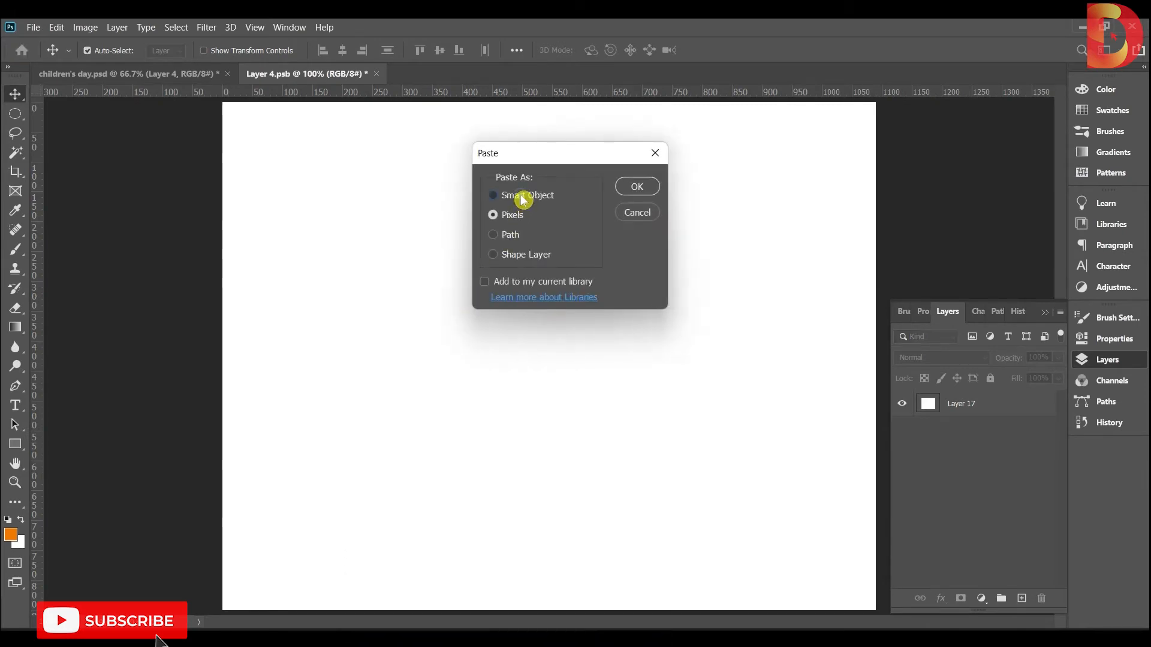
{"action": "left_click", "coordinate": [637, 186]}
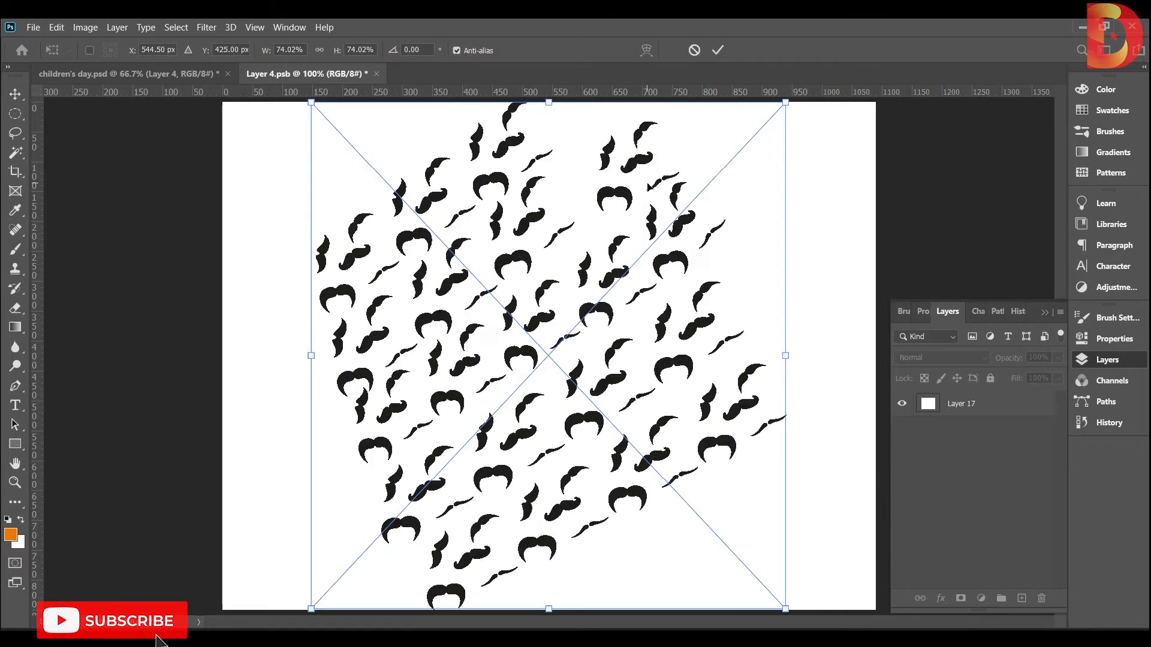
Scale the pasted mustache pattern to about 131% and position it so it covers the whole canvas, then commit the transform
{"action": "left_click", "coordinate": [626, 310], "text": "alt"}
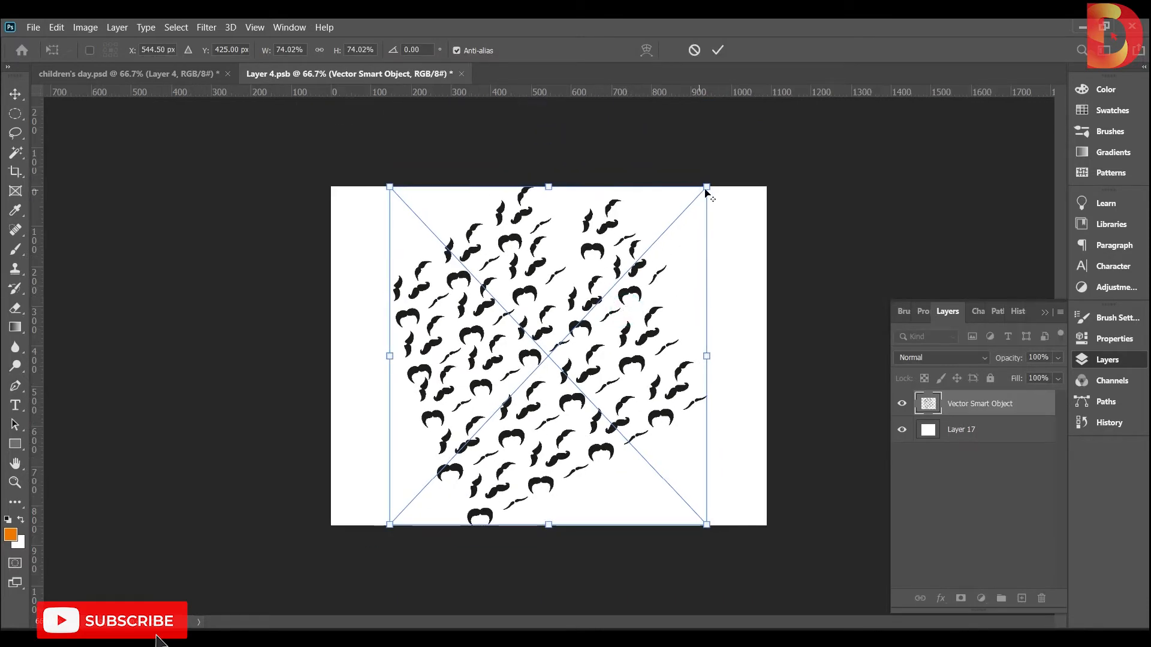
{"action": "left_click_drag", "start_coordinate": [704, 186], "coordinate": [850, 108]}
{"action": "mouse_move", "coordinate": [663, 344]}
{"action": "left_mouse_down"}
{"action": "mouse_move", "coordinate": [707, 346]}
{"action": "mouse_move", "coordinate": [699, 367]}
{"action": "mouse_move", "coordinate": [652, 346]}
{"action": "left_mouse_up"}
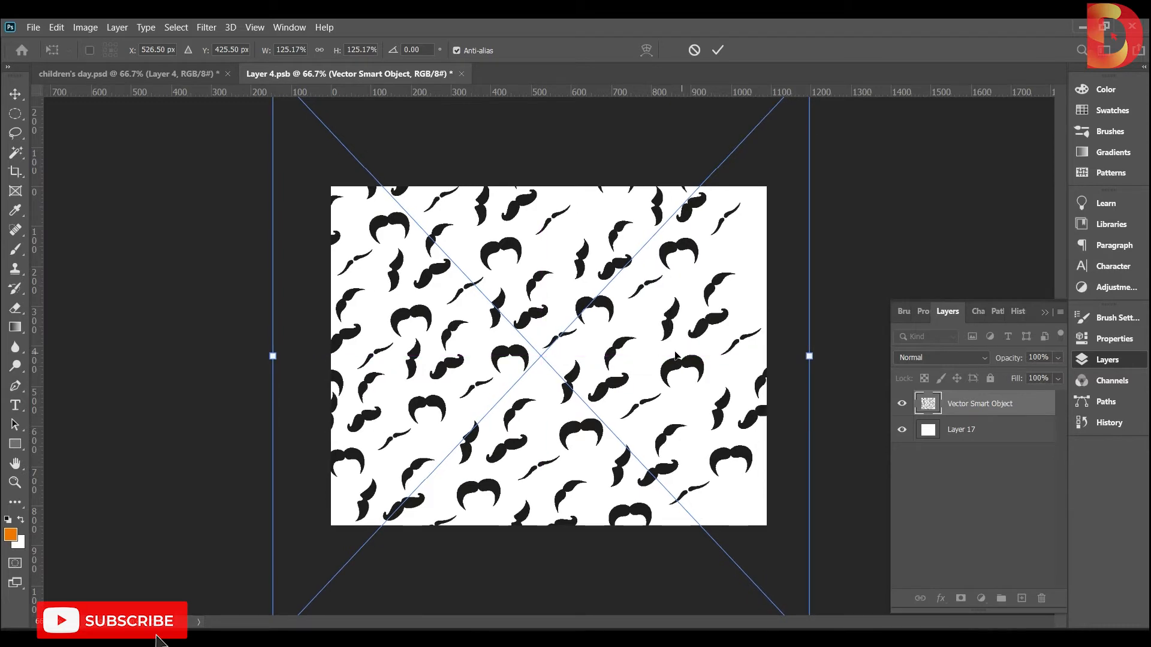
{"action": "key", "text": "ctrl+minus"}
{"action": "left_click_drag", "start_coordinate": [744, 142], "coordinate": [753, 145]}
{"action": "left_click_drag", "start_coordinate": [636, 325], "coordinate": [640, 344]}
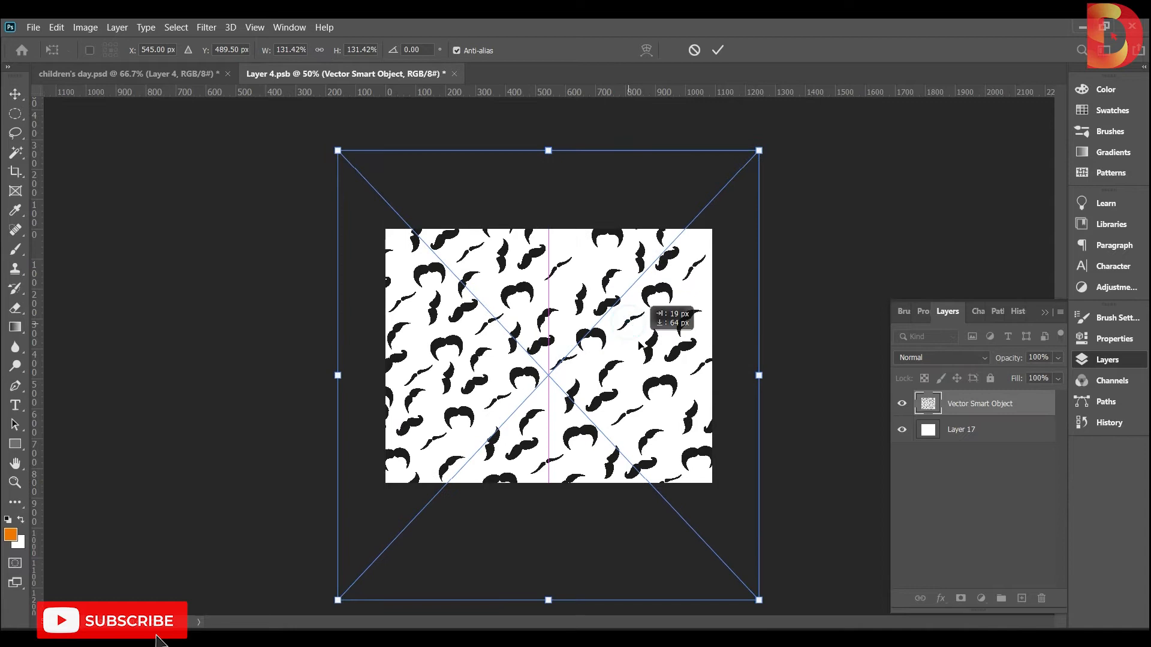
{"action": "key", "text": "Return"}
{"action": "left_click", "coordinate": [1116, 366]}
{"action": "left_click", "coordinate": [570, 330]}
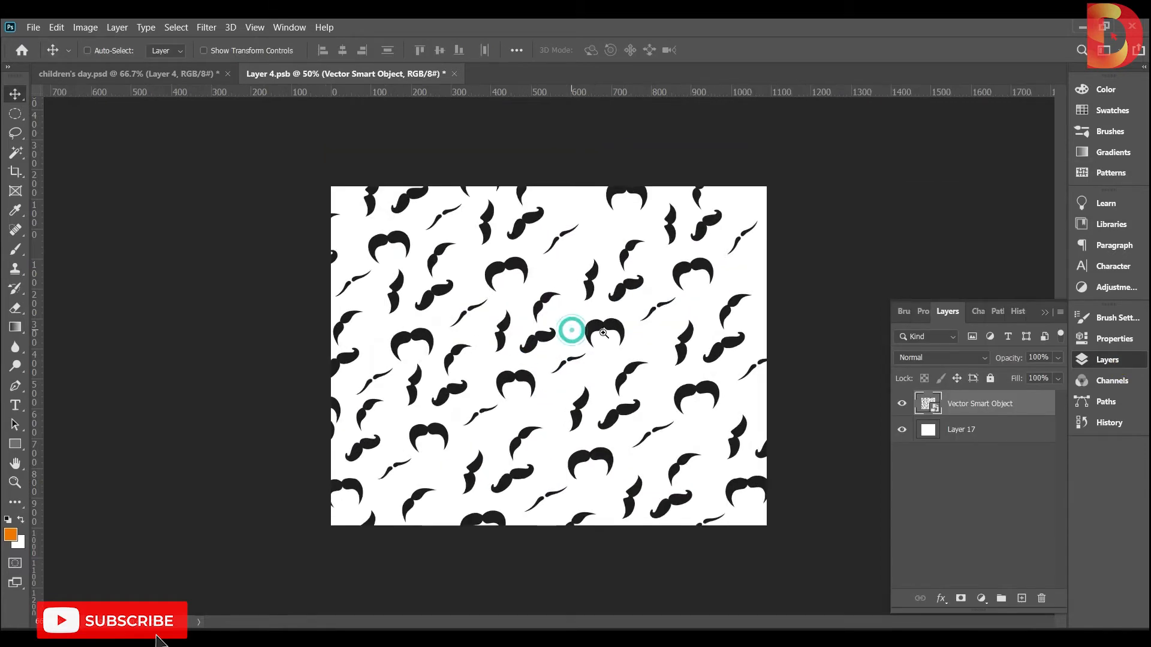
Add a Gradient Overlay effect to the white Layer 17
{"action": "left_click", "coordinate": [954, 431]}
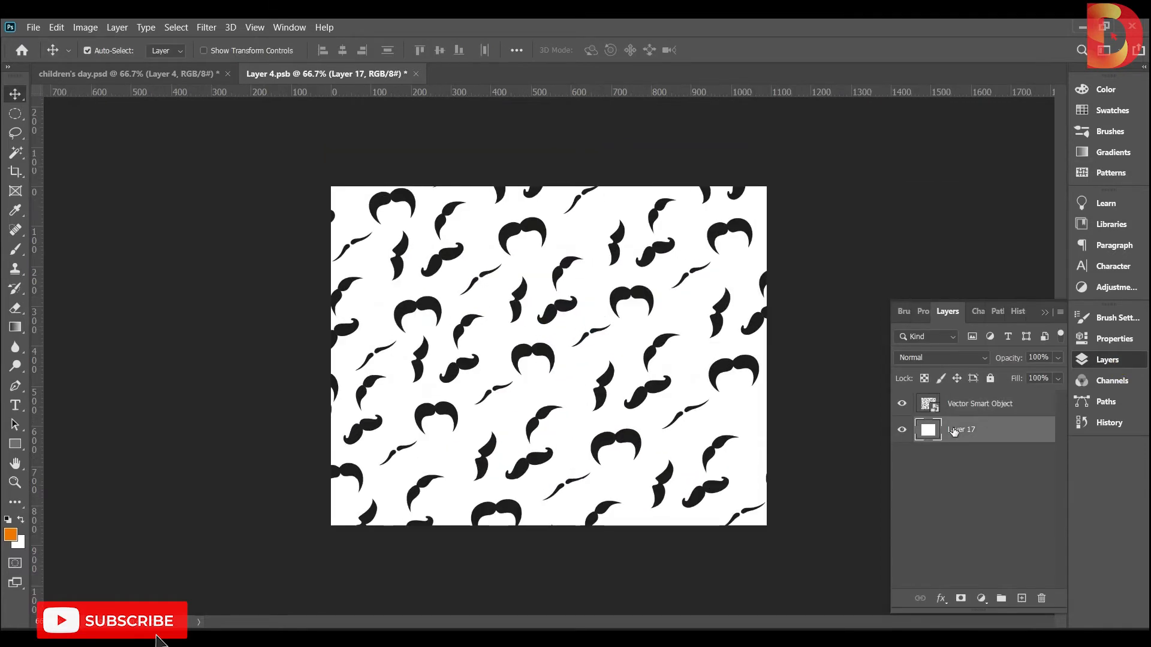
{"action": "left_click", "coordinate": [942, 600]}
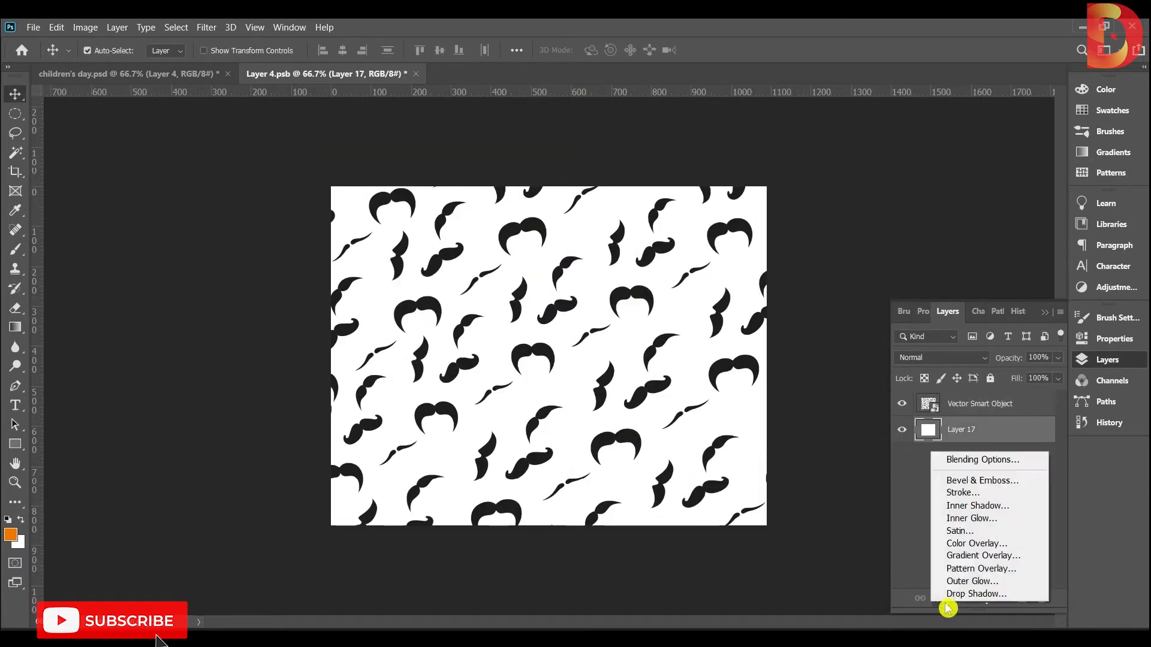
{"action": "left_click", "coordinate": [981, 556]}
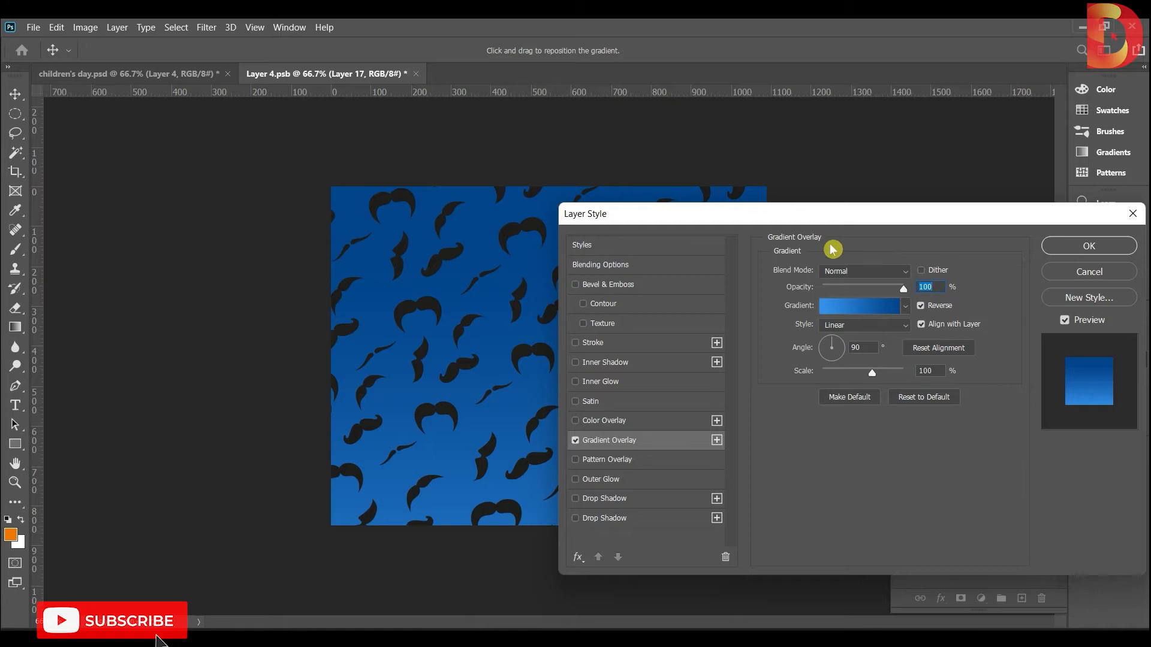
{"action": "left_click_drag", "start_coordinate": [783, 224], "coordinate": [863, 73]}
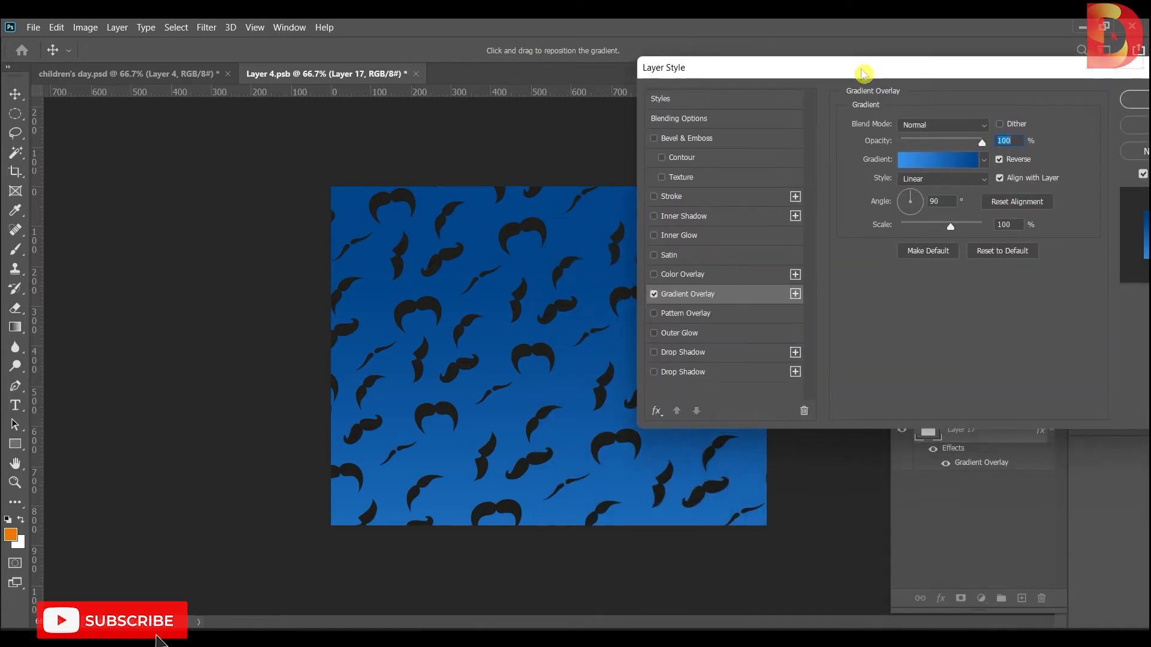
Set the overlay's gradient to the Blue_02 preset from the Blues group and apply the layer style
{"action": "left_click", "coordinate": [923, 164]}
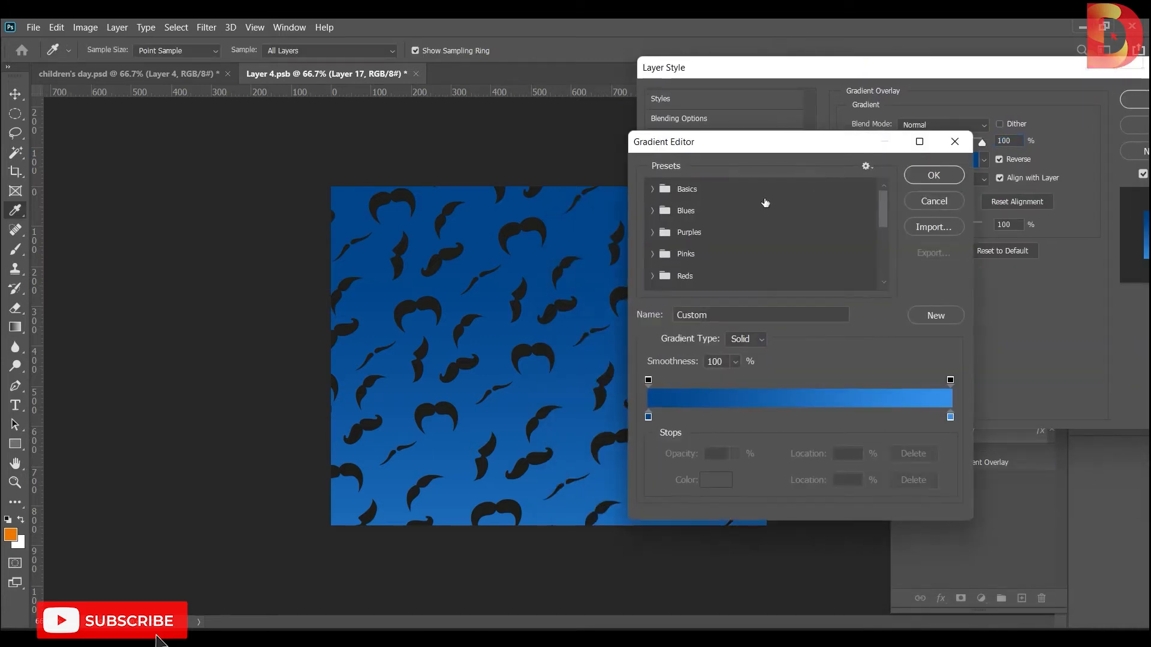
{"action": "left_click", "coordinate": [655, 190]}
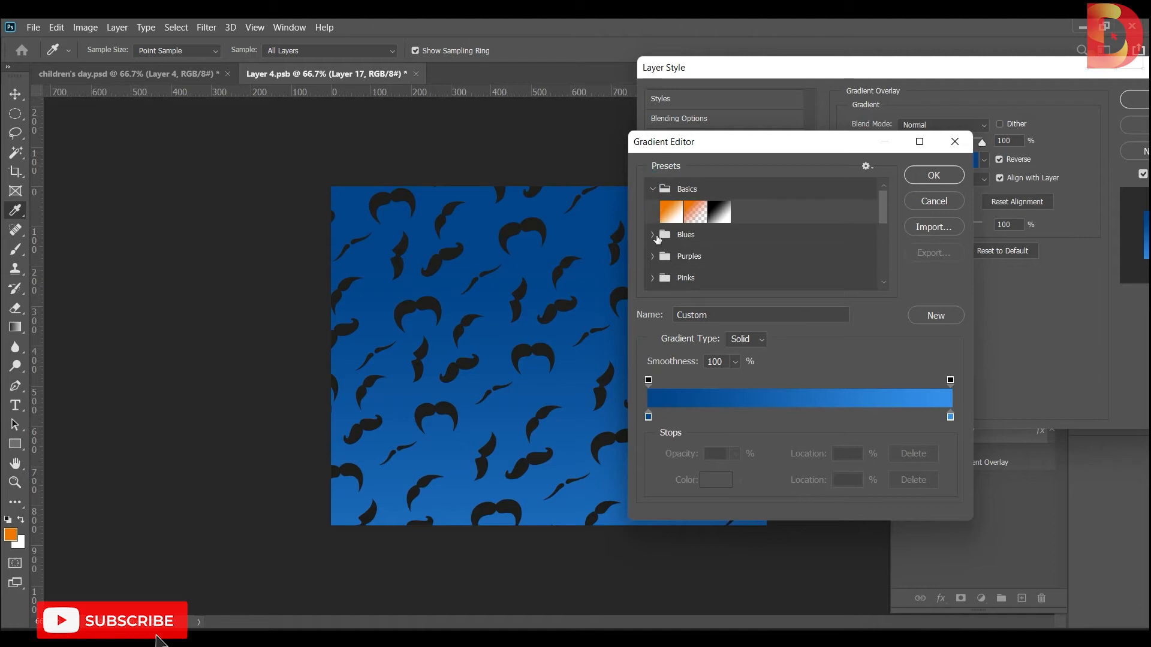
{"action": "scroll", "coordinate": [664, 261], "scroll_direction": "down", "scroll_amount": 1}
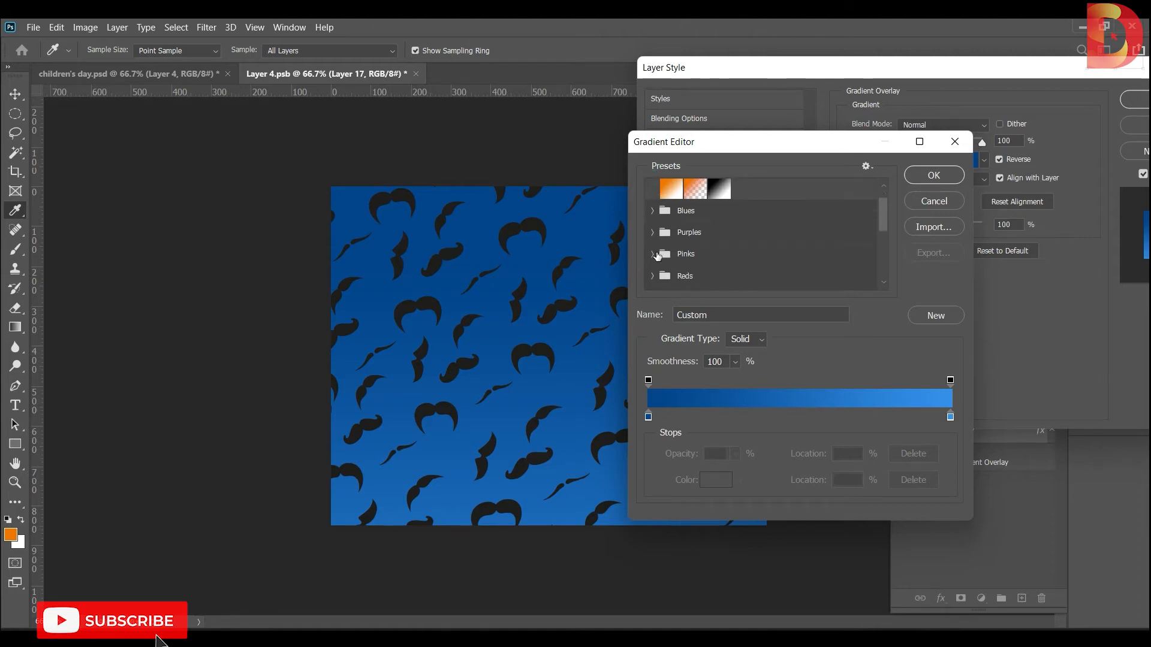
{"action": "left_click", "coordinate": [653, 254]}
{"action": "left_click", "coordinate": [652, 232]}
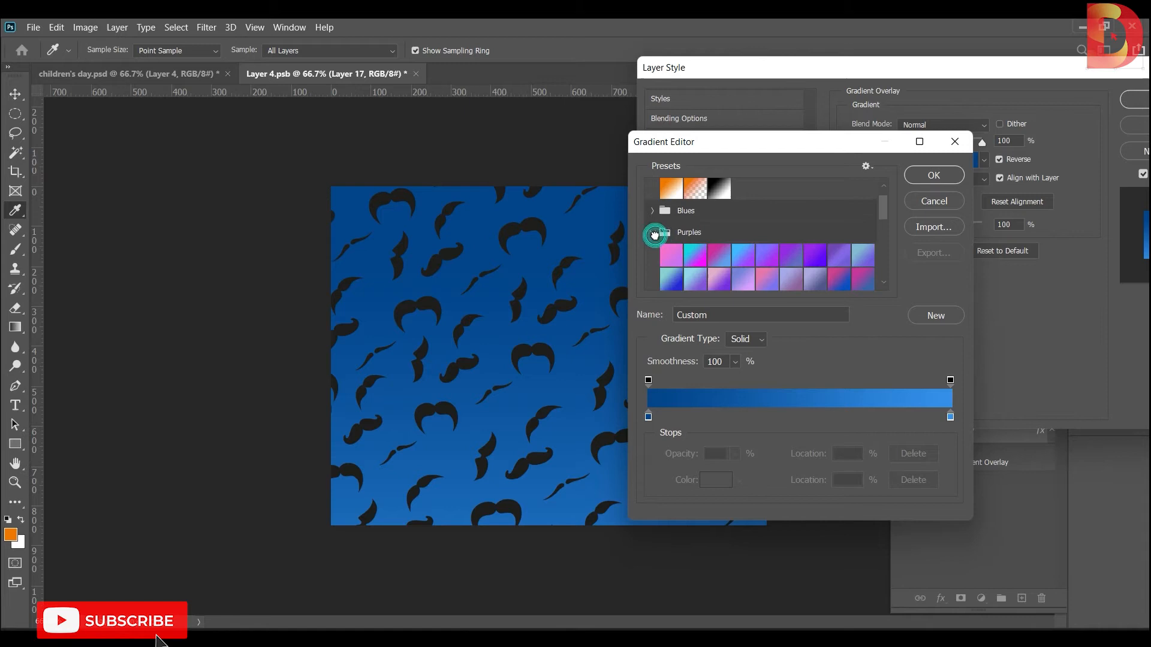
{"action": "left_click", "coordinate": [653, 211]}
{"action": "left_click", "coordinate": [694, 235]}
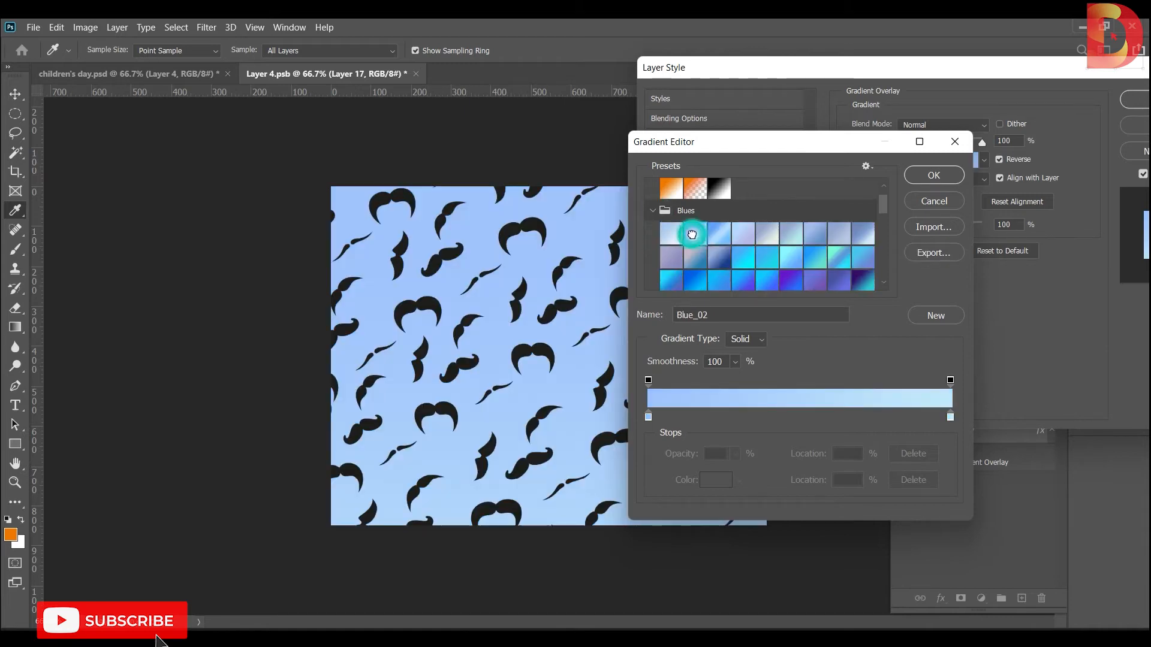
{"action": "scroll", "coordinate": [840, 246], "scroll_direction": "down", "scroll_amount": 5}
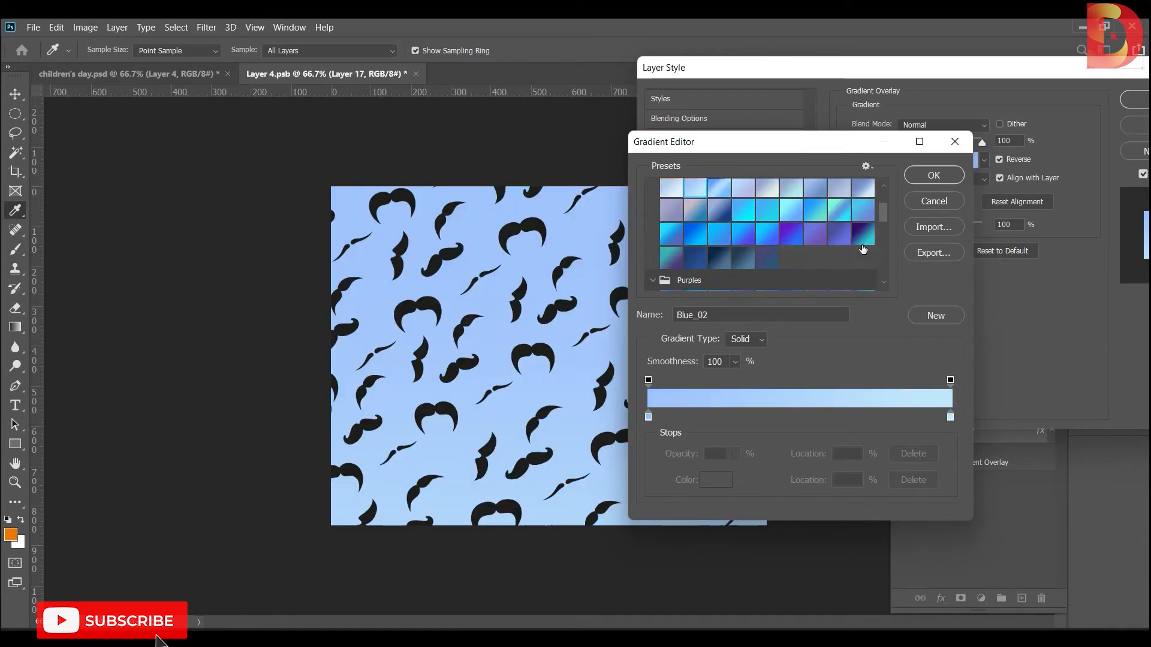
{"action": "left_click", "coordinate": [948, 176]}
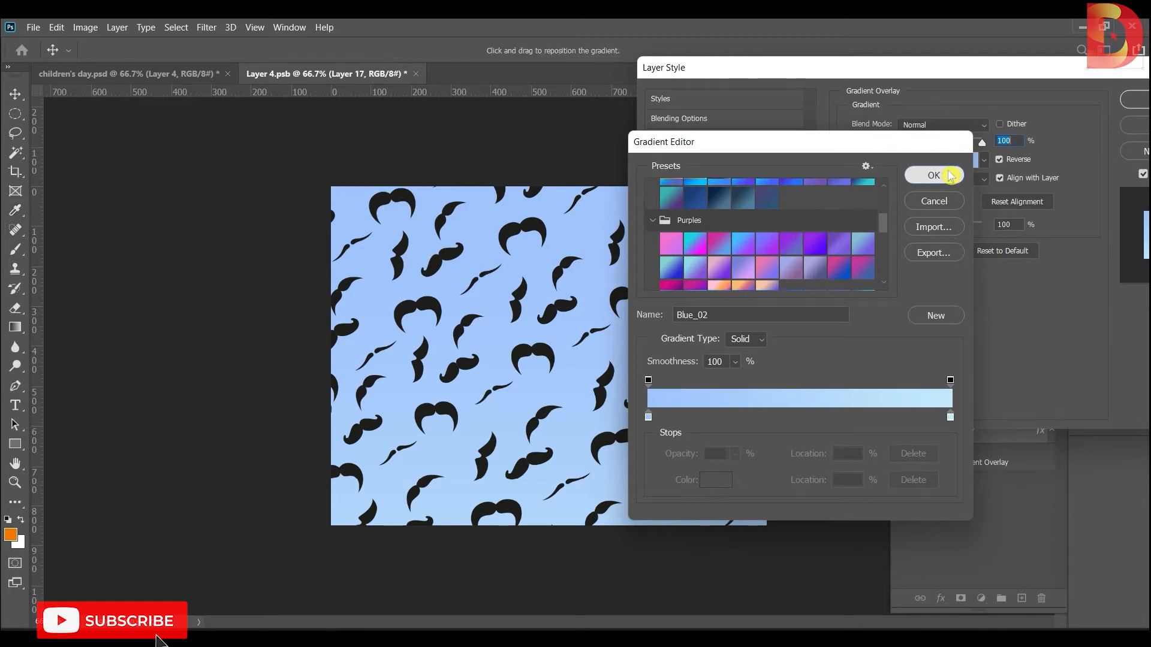
{"action": "left_click", "coordinate": [1143, 103]}
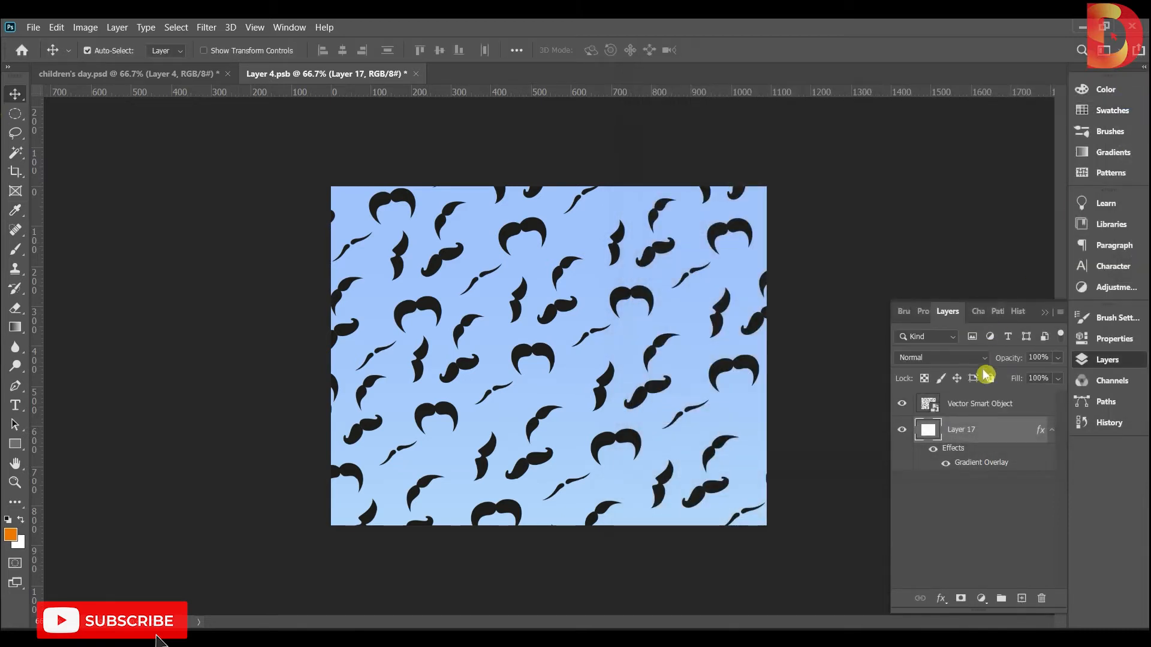
Set the mustache pattern layer's blend mode to Linear Dodge (Add) and its opacity to 29%
{"action": "left_click", "coordinate": [959, 397]}
{"action": "left_click", "coordinate": [947, 358]}
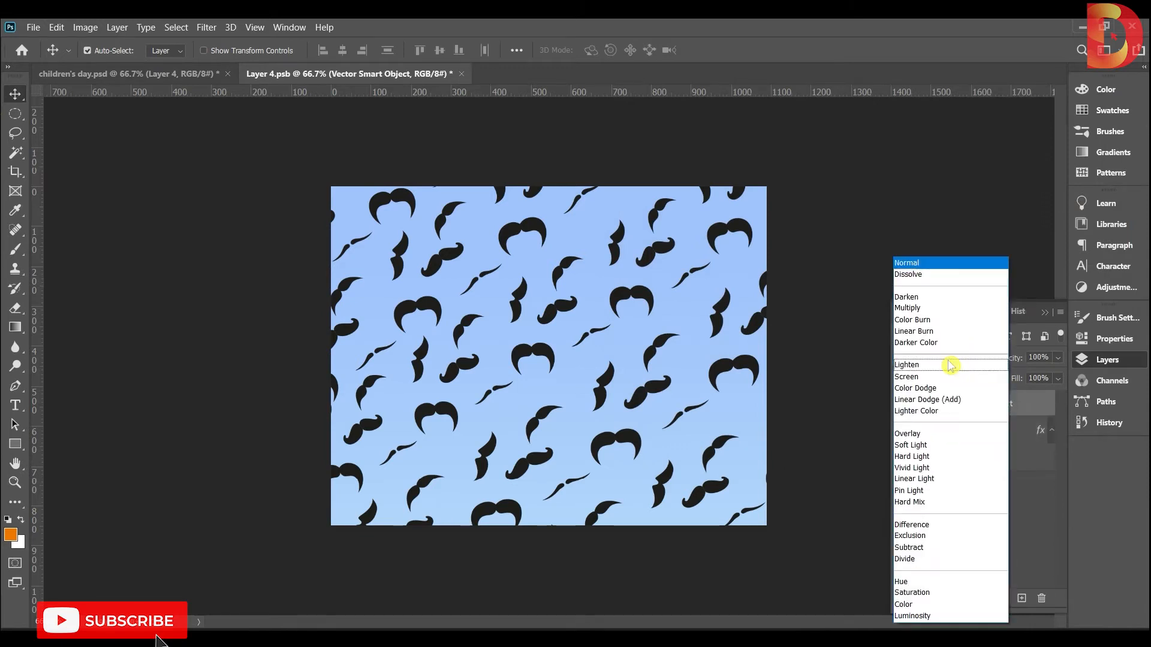
{"action": "left_click", "coordinate": [909, 399]}
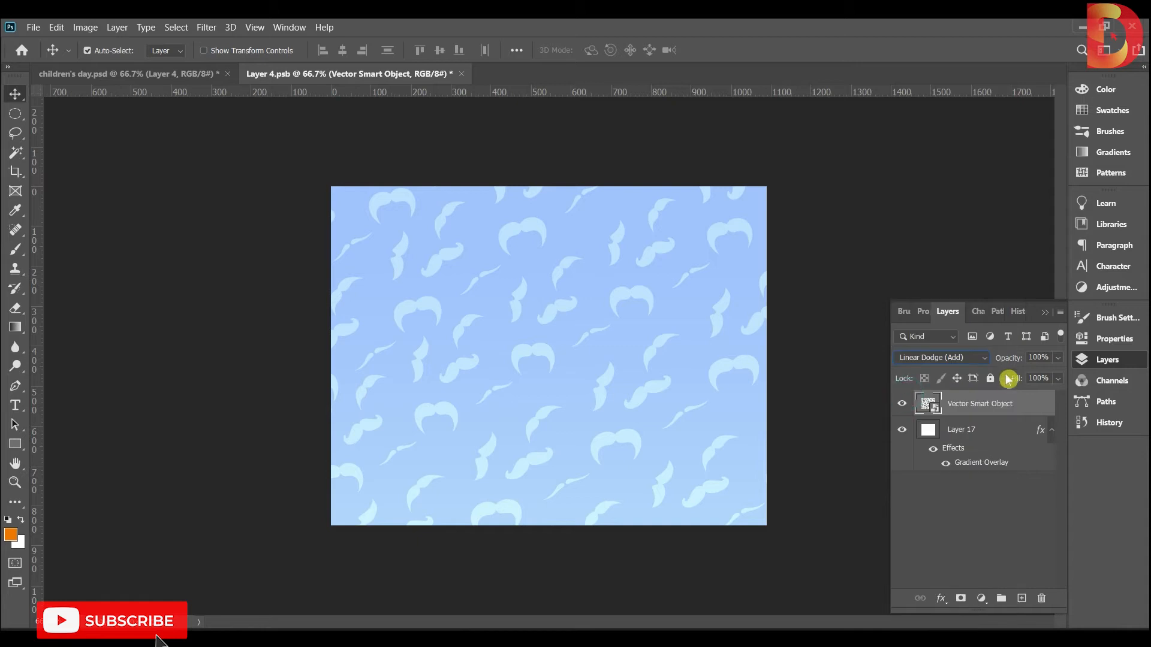
{"action": "left_click_drag", "start_coordinate": [1066, 361], "coordinate": [1011, 378]}
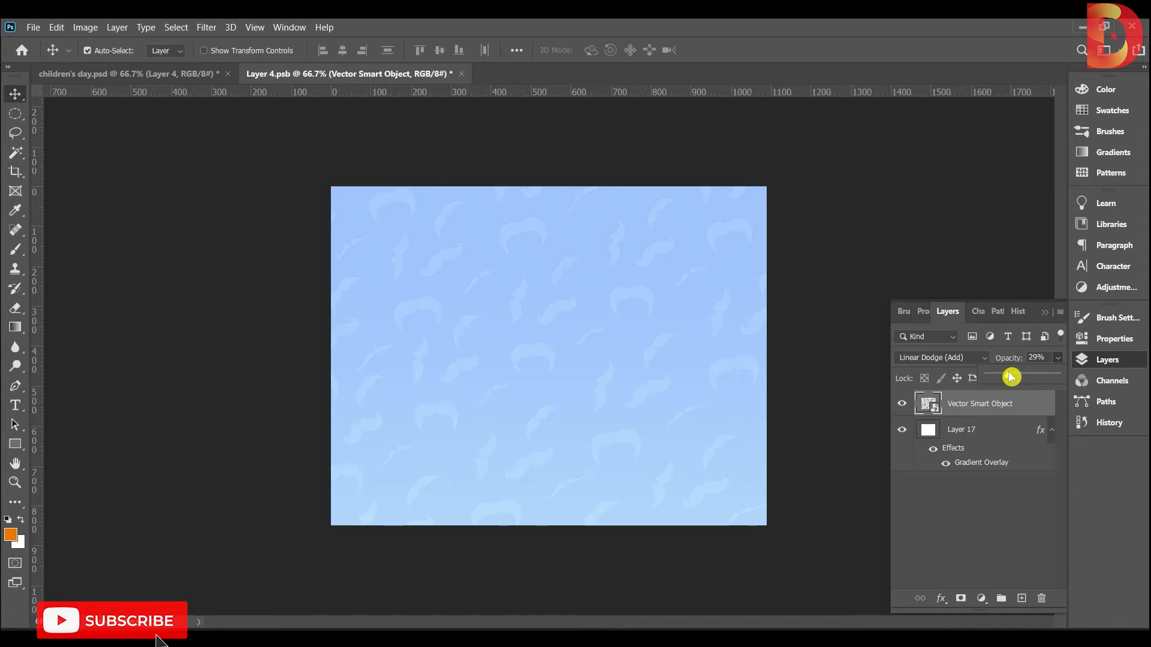
{"action": "left_click", "coordinate": [974, 252]}
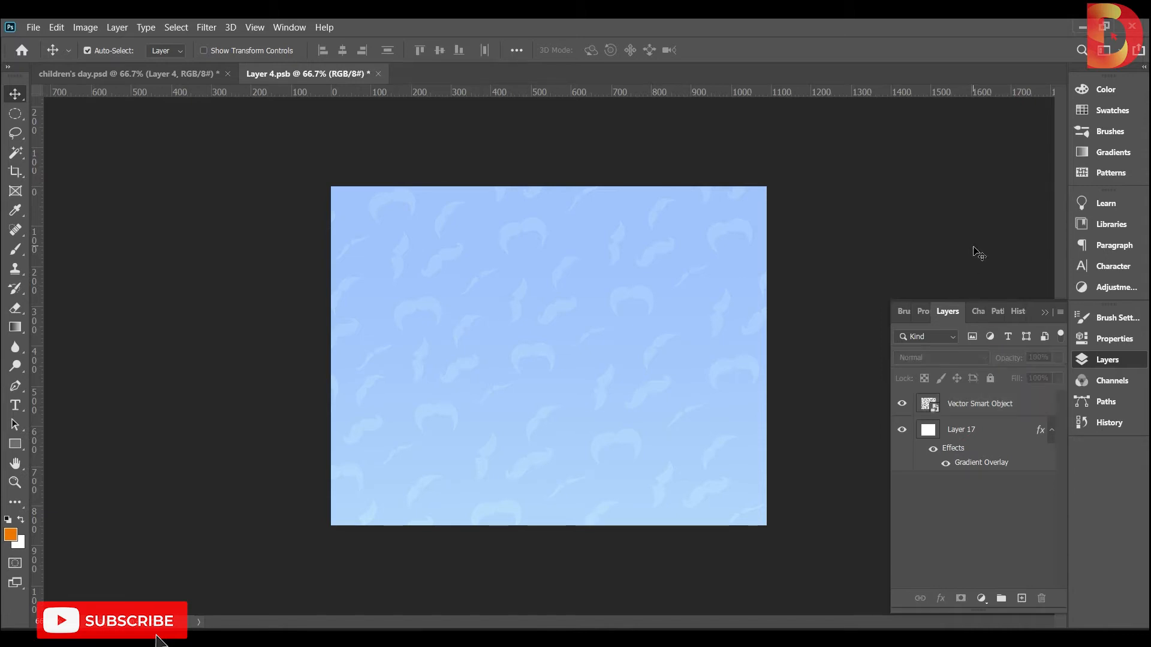
{"action": "left_click", "coordinate": [675, 374]}
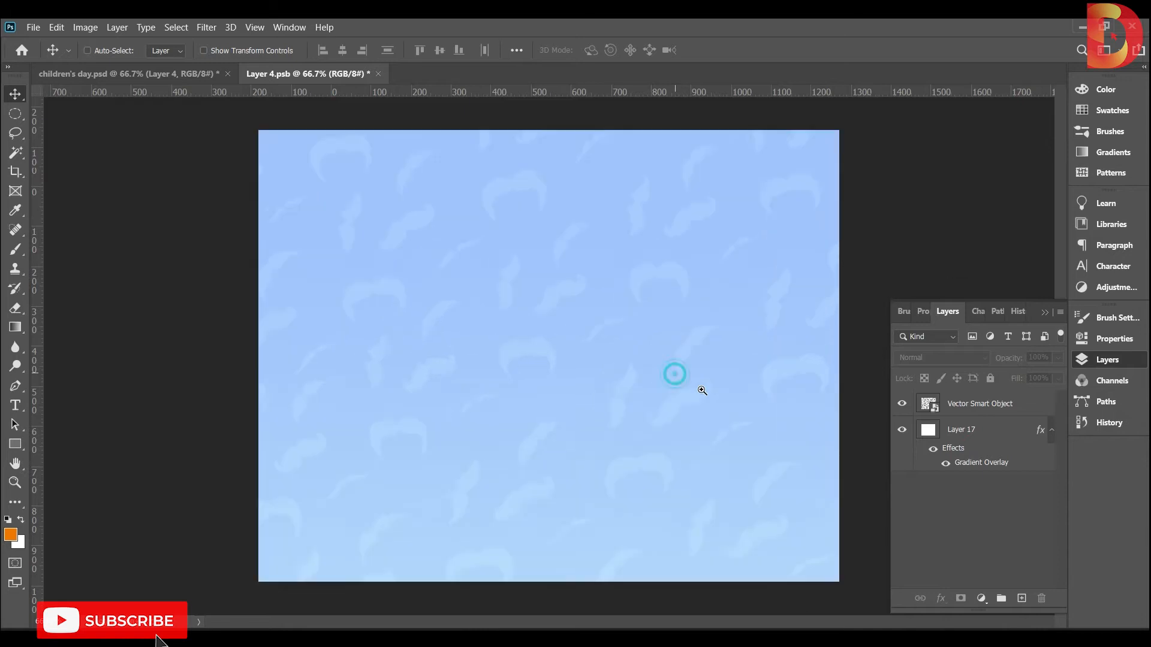
{"action": "left_click", "coordinate": [688, 360], "text": "alt"}
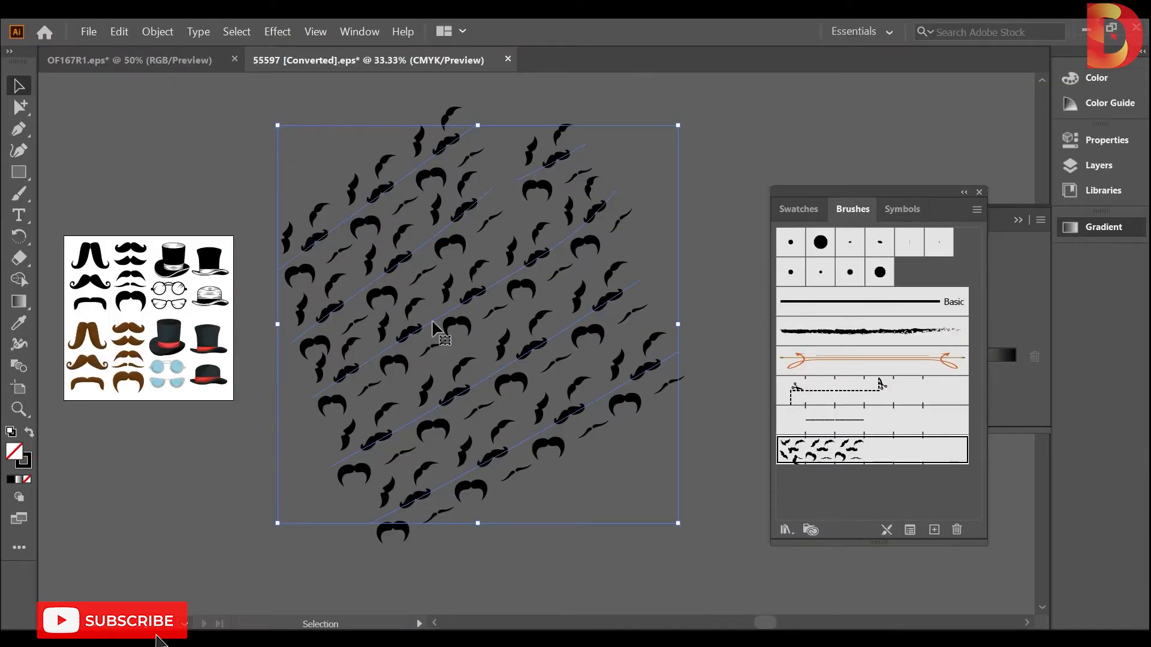
In Illustrator, select the blue balloon with its string in OF167R1.eps and copy it
{"action": "left_click_drag", "start_coordinate": [390, 323], "coordinate": [594, 324]}
{"action": "left_click", "coordinate": [170, 62]}
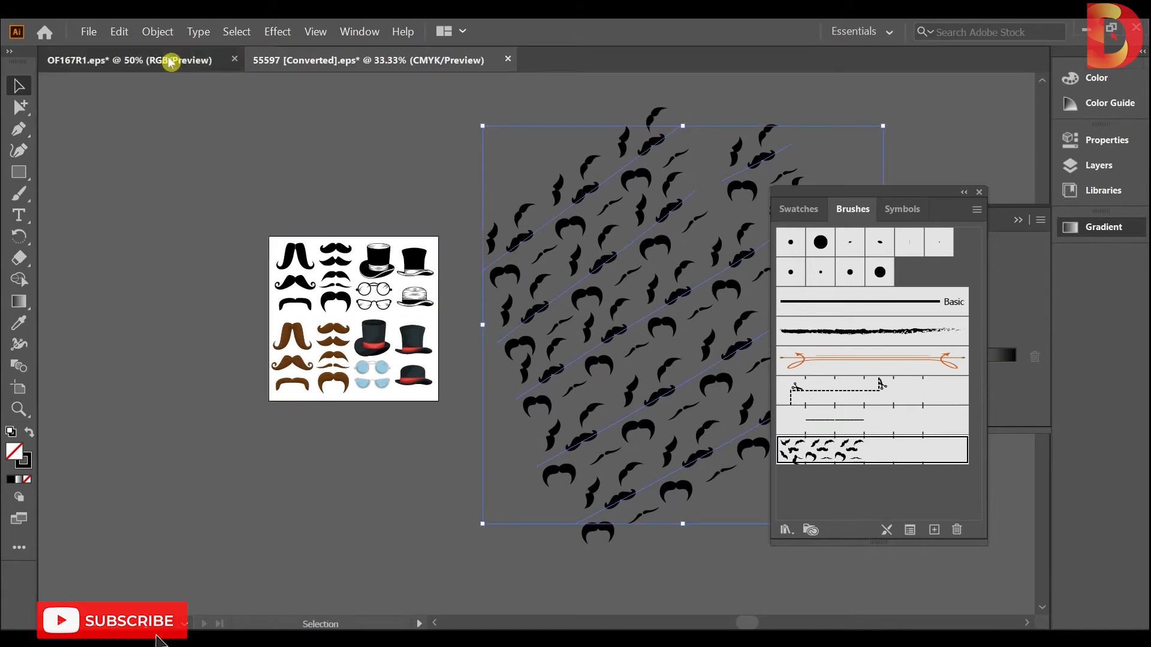
{"action": "left_click_drag", "start_coordinate": [406, 314], "coordinate": [464, 559]}
{"action": "key", "text": "ctrl+c"}
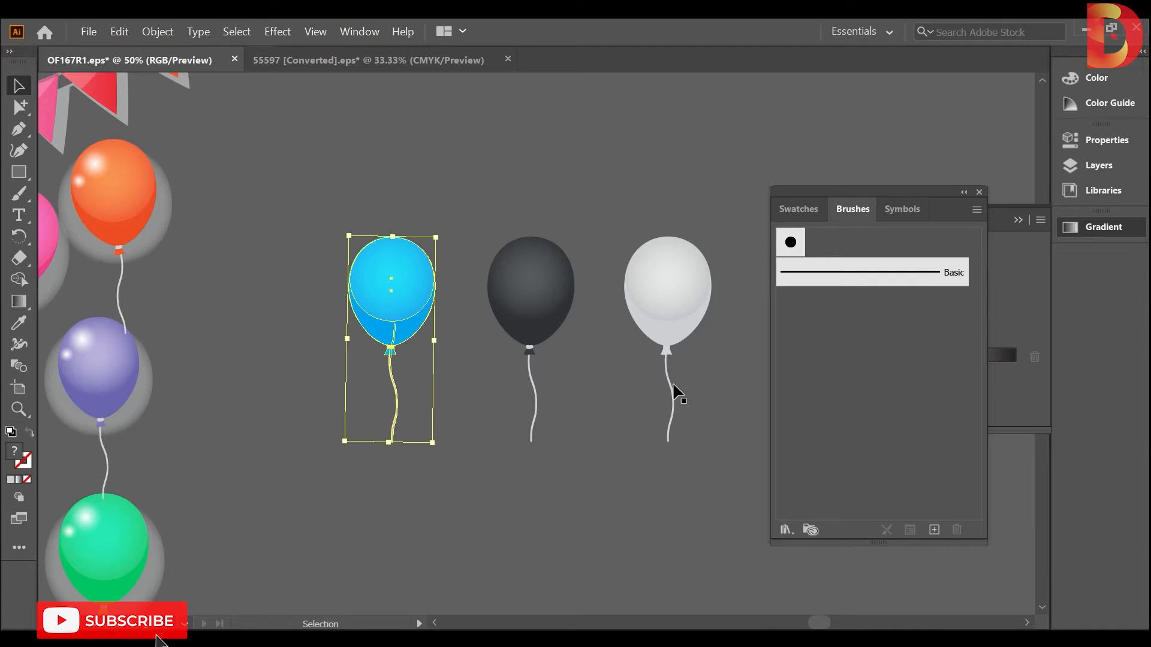
Paste the blue balloon into the Photoshop design as a Smart Object and enlarge it to about 164%
{"action": "key", "text": "alt+Tab"}
{"action": "key", "text": "ctrl+v"}
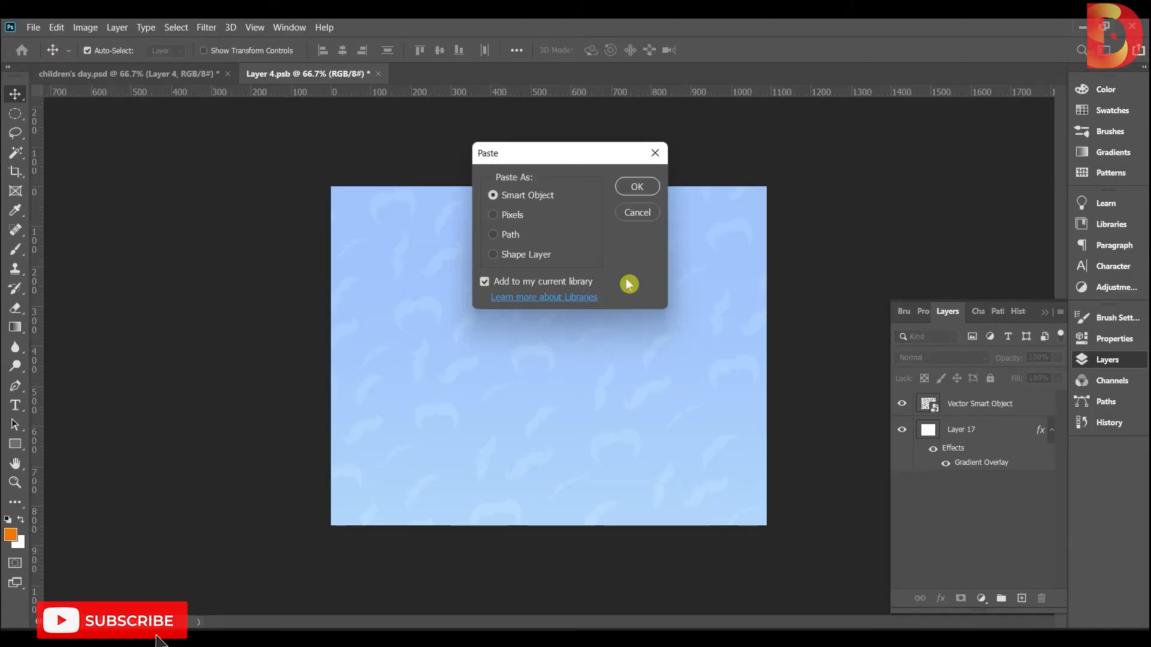
{"action": "left_click", "coordinate": [638, 186]}
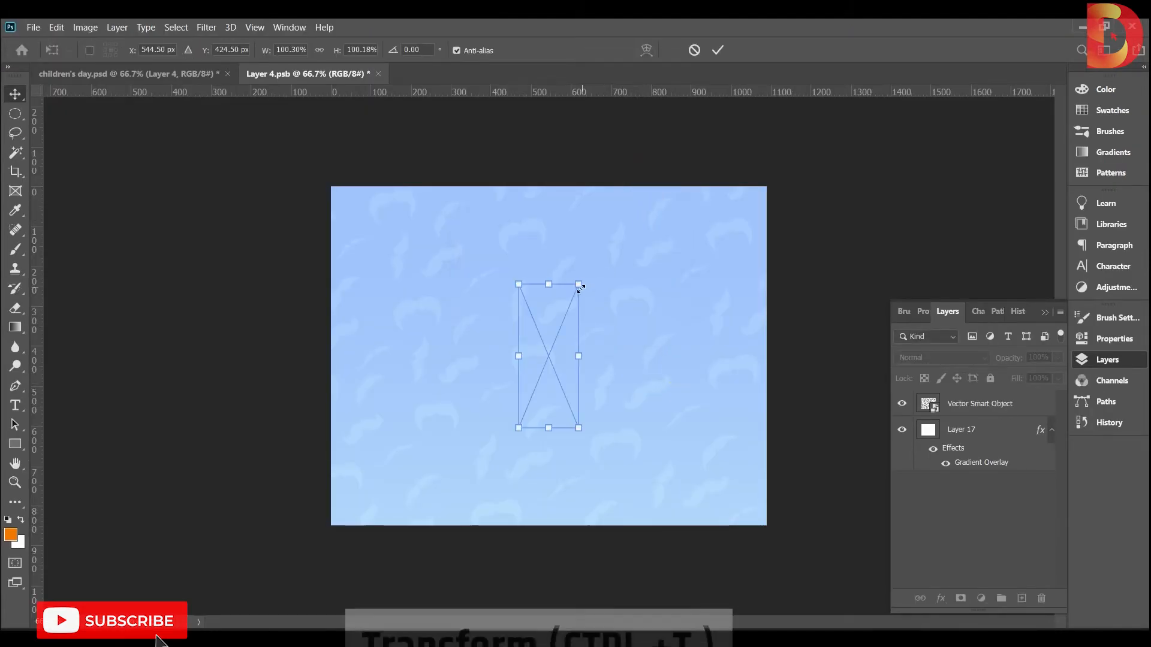
{"action": "left_click_drag", "start_coordinate": [579, 284], "coordinate": [598, 238]}
{"action": "key", "text": "Return"}
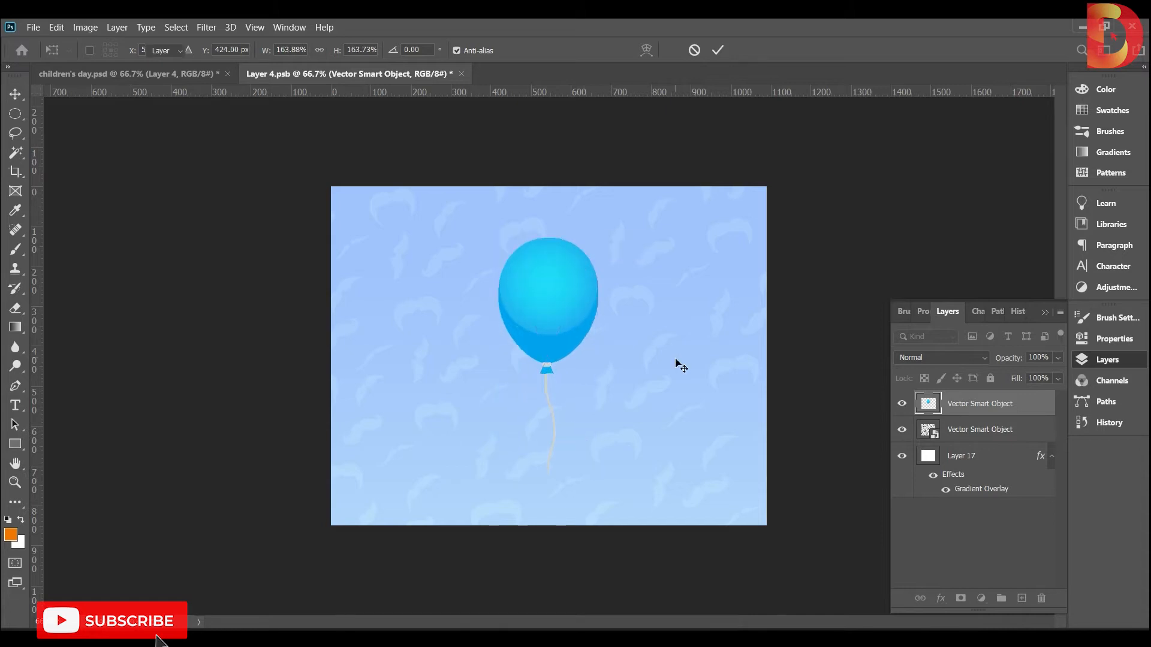
Copy the dark grey balloon from Illustrator and paste it into the Photoshop design as a Smart Object, keeping its default size
{"action": "key", "text": "alt+Tab"}
{"action": "left_click_drag", "start_coordinate": [532, 192], "coordinate": [495, 520]}
{"action": "key", "text": "ctrl+c"}
{"action": "key", "text": "alt+Tab"}
{"action": "key", "text": "ctrl+v"}
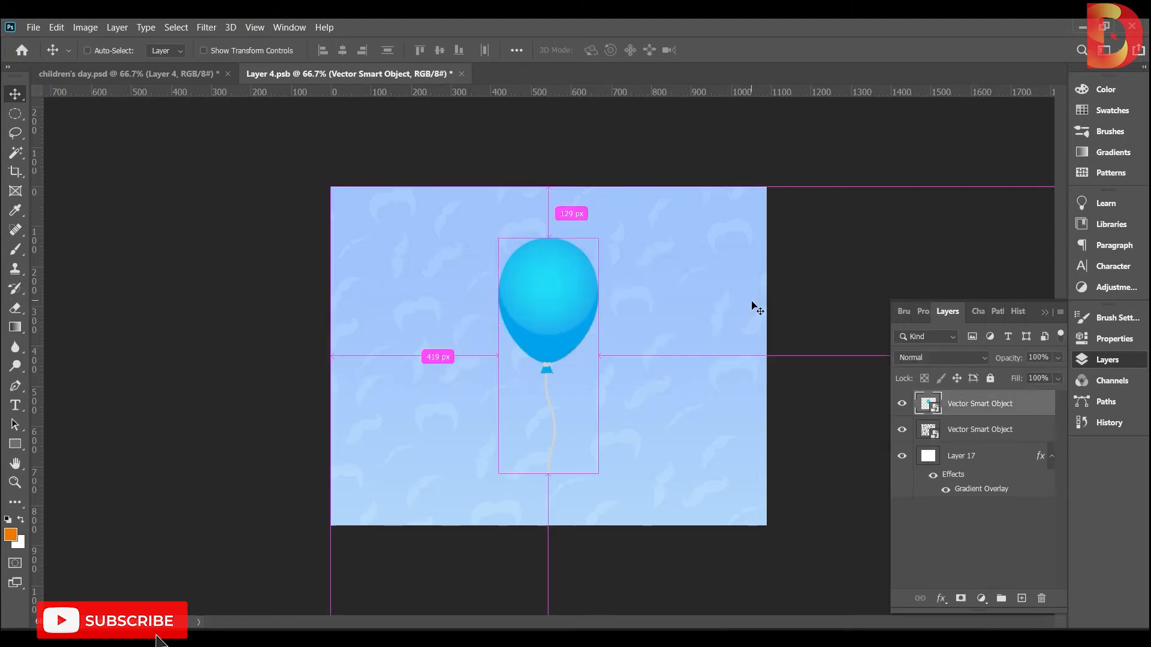
{"action": "left_click", "coordinate": [631, 186]}
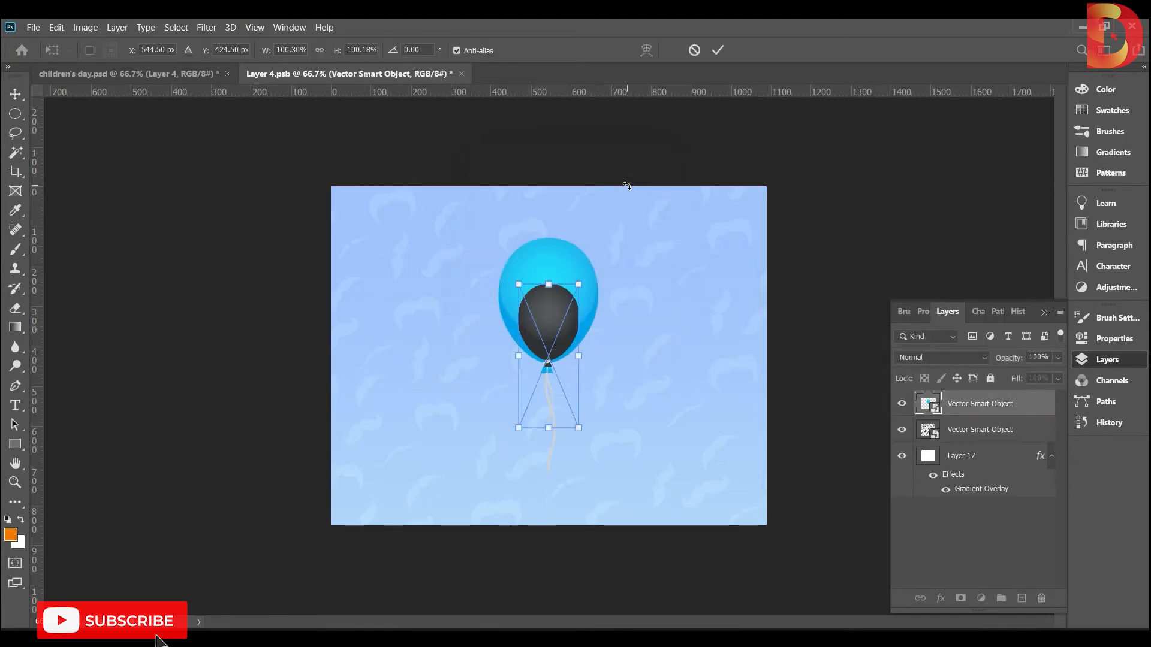
{"action": "key", "text": "Return"}
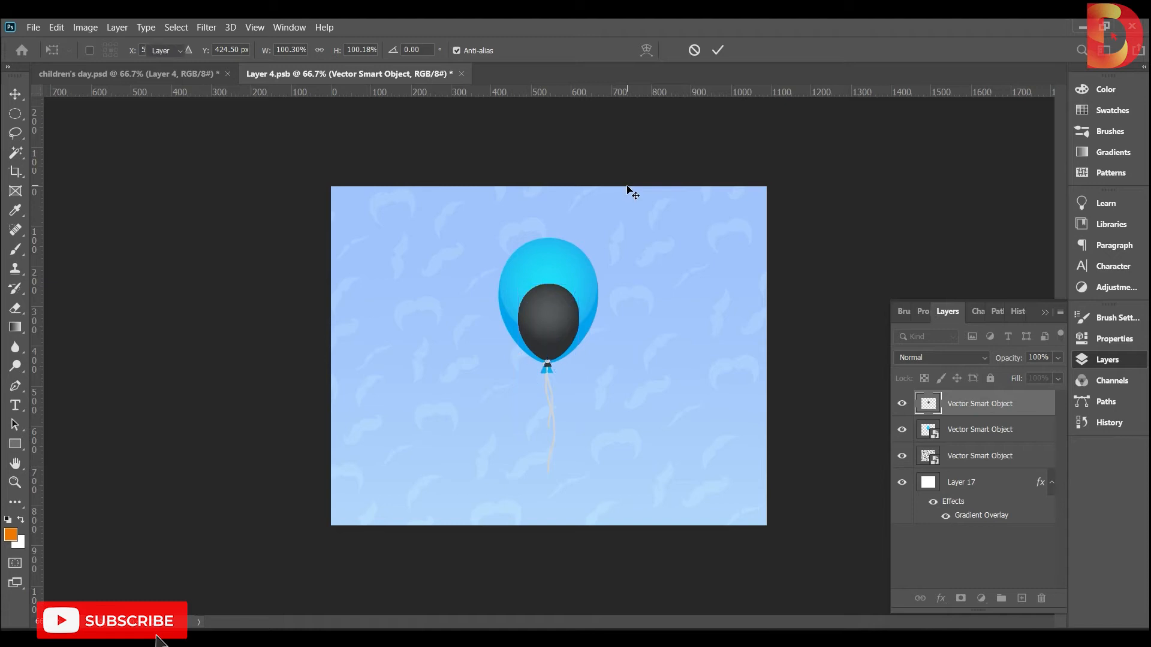
Copy the light grey balloon from Illustrator and paste it into the Photoshop design as a Smart Object
{"action": "key", "text": "alt+Tab"}
{"action": "left_click_drag", "start_coordinate": [704, 432], "coordinate": [714, 466]}
{"action": "key", "text": "ctrl+c"}
{"action": "key", "text": "alt+Tab"}
{"action": "key", "text": "ctrl+v"}
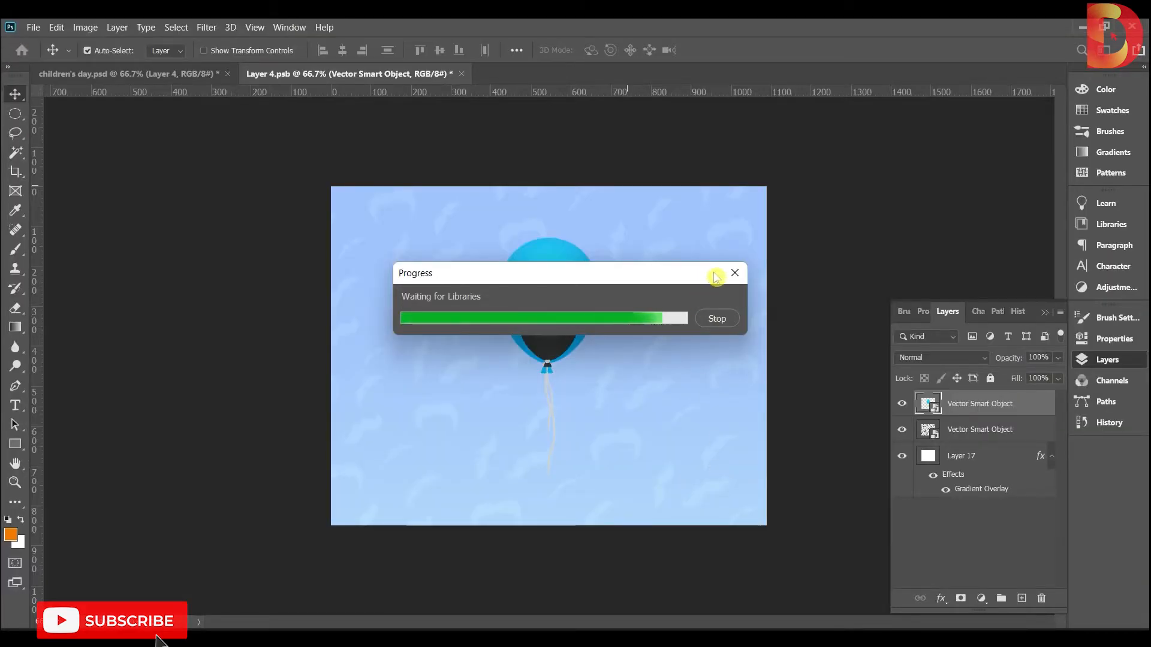
{"action": "left_click", "coordinate": [737, 275]}
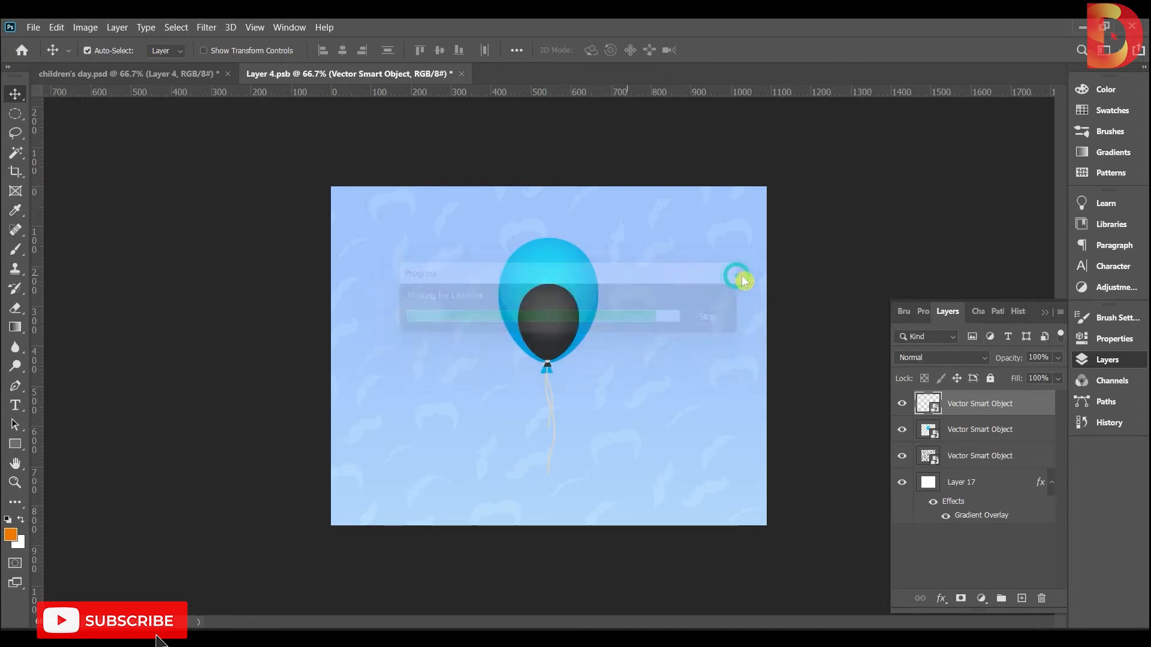
{"action": "key", "text": "ctrl+v"}
{"action": "left_click", "coordinate": [638, 187]}
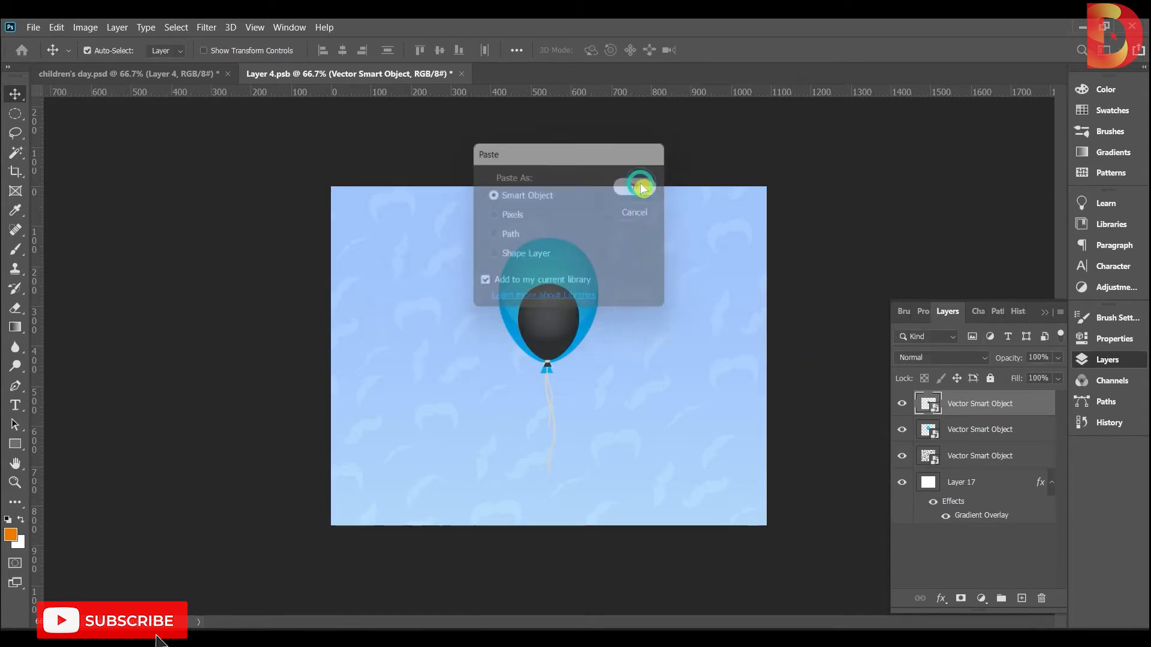
{"action": "key", "text": "Return"}
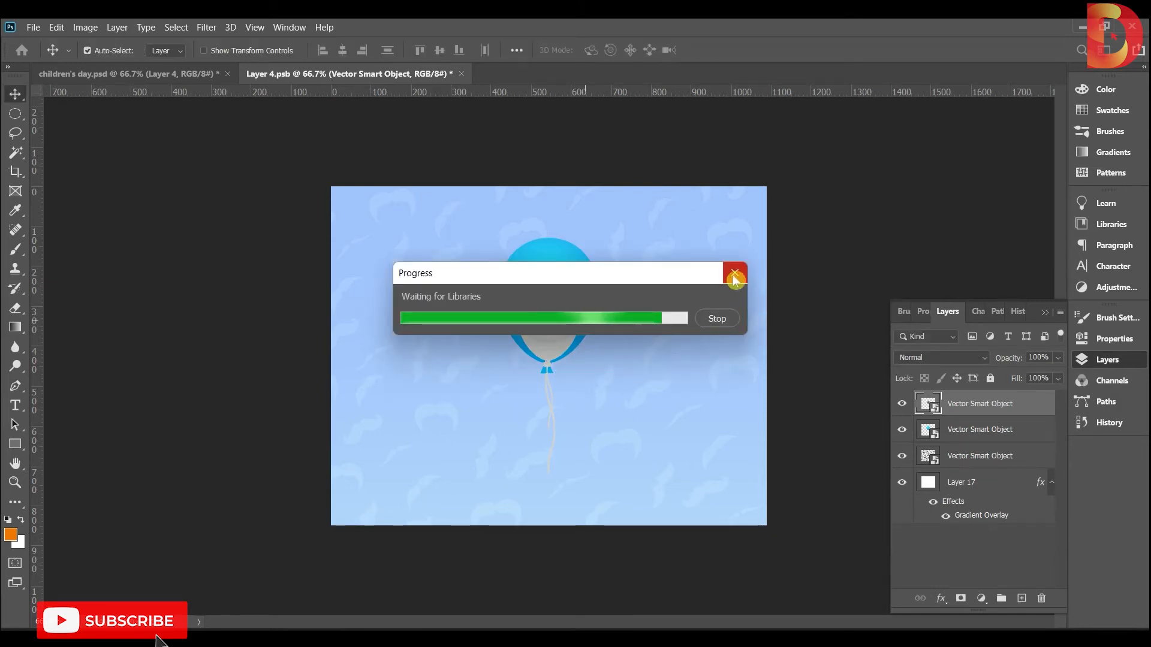
{"action": "left_click", "coordinate": [735, 273]}
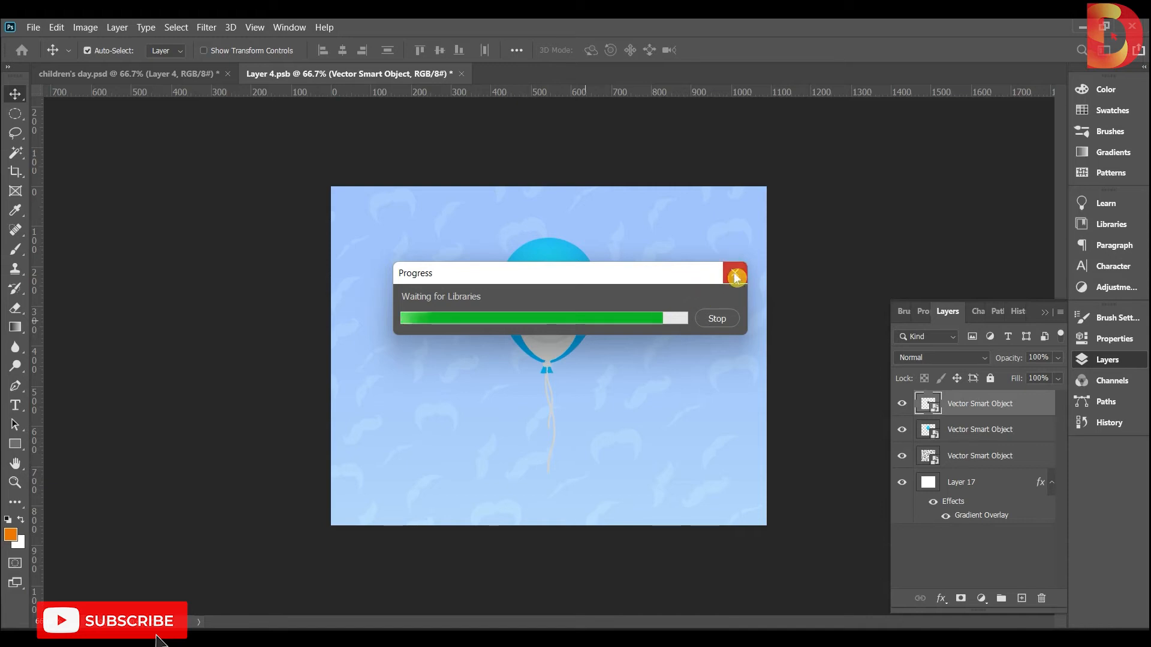
Enlarge the dark and light grey balloons together to about 165% and place them on opposite sides of the blue balloon
{"action": "left_click", "coordinate": [982, 428], "text": "shift"}
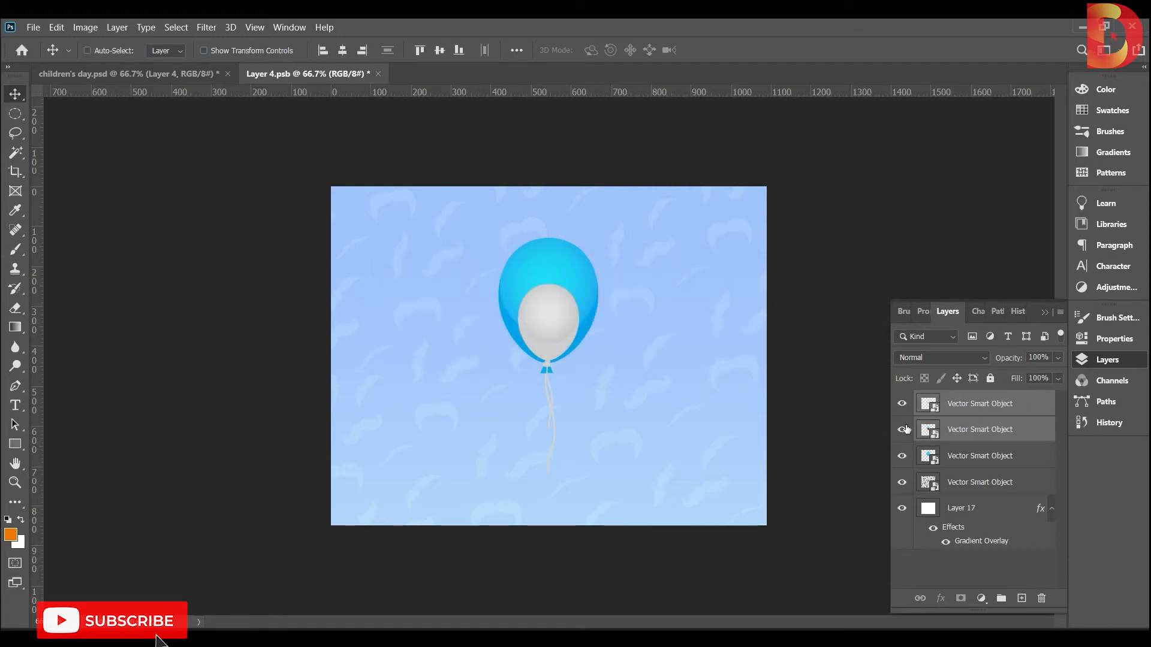
{"action": "key", "text": "ctrl+t"}
{"action": "key", "text": "ctrl+plus"}
{"action": "left_click_drag", "start_coordinate": [593, 247], "coordinate": [641, 188]}
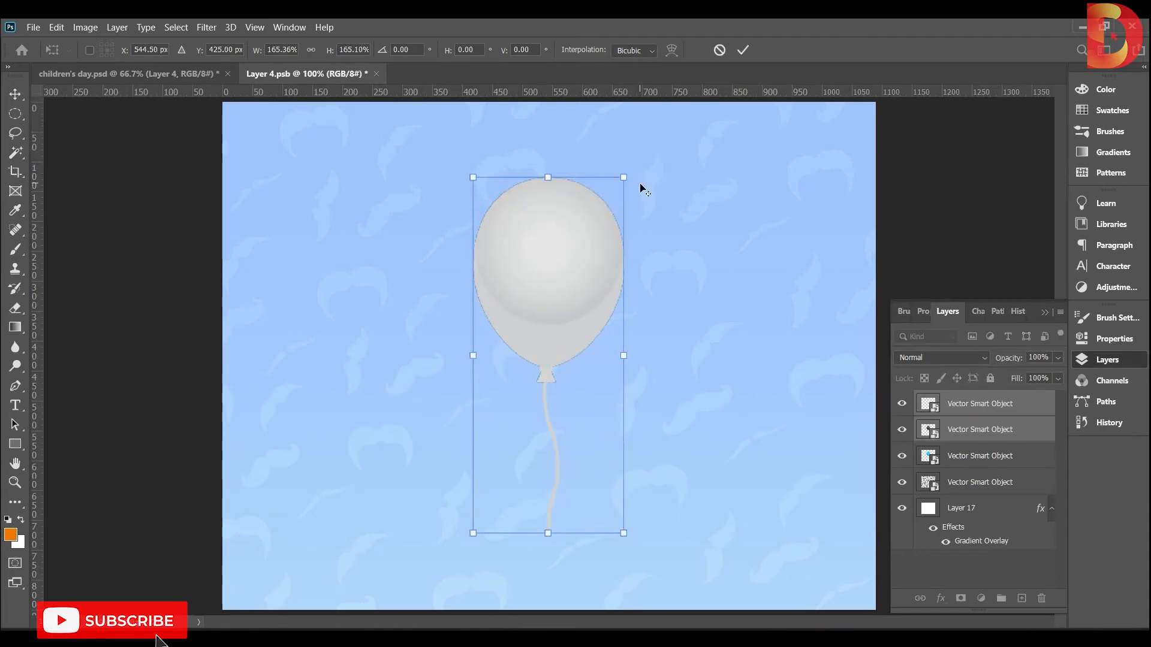
{"action": "left_click", "coordinate": [641, 187]}
{"action": "left_click", "coordinate": [672, 305]}
{"action": "mouse_move", "coordinate": [522, 280]}
{"action": "left_mouse_down"}
{"action": "mouse_move", "coordinate": [724, 279]}
{"action": "mouse_move", "coordinate": [385, 257]}
{"action": "mouse_move", "coordinate": [367, 271]}
{"action": "mouse_move", "coordinate": [525, 271]}
{"action": "left_mouse_up"}
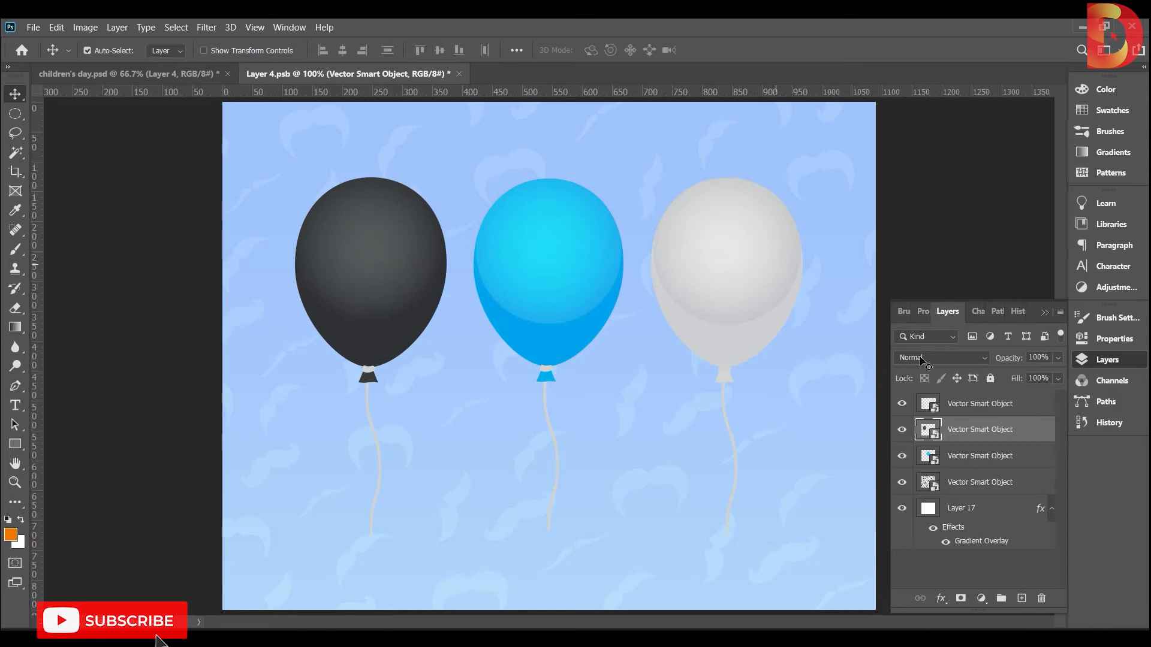
Distribute the three balloons evenly in the horizontal direction and move them down so their strings run off the canvas
{"action": "left_click", "coordinate": [986, 459], "text": "shift"}
{"action": "left_click", "coordinate": [985, 414], "text": "shift"}
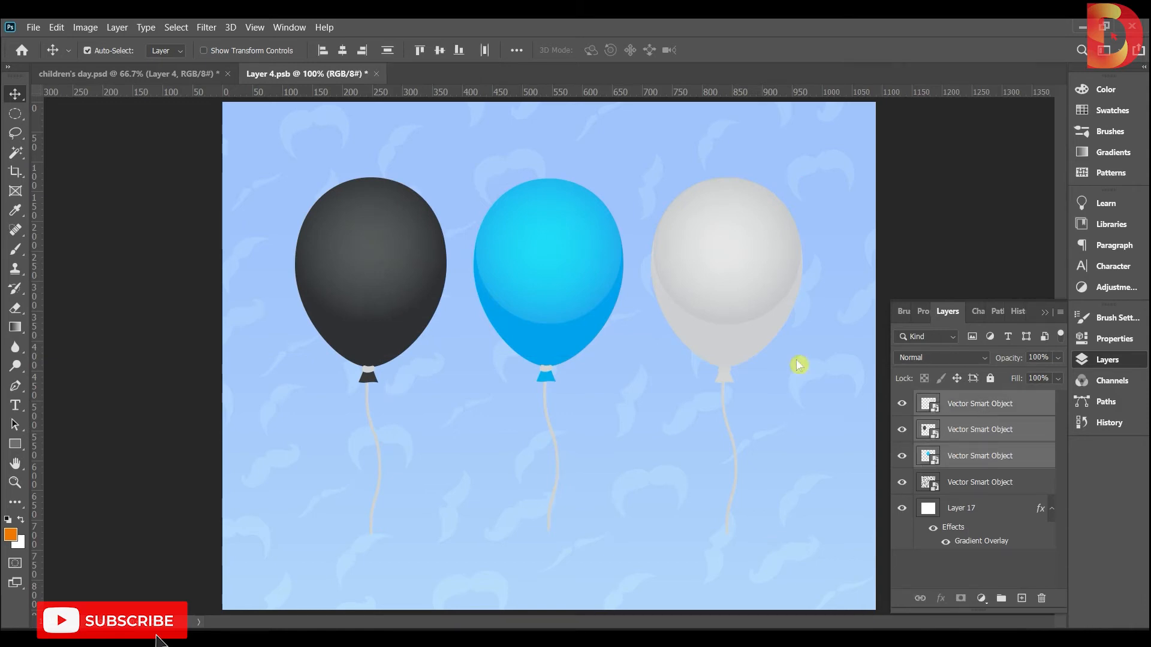
{"action": "left_click", "coordinate": [484, 49]}
{"action": "key", "text": "ctrl+minus"}
{"action": "left_click_drag", "start_coordinate": [565, 366], "coordinate": [566, 401]}
{"action": "left_click", "coordinate": [854, 211]}
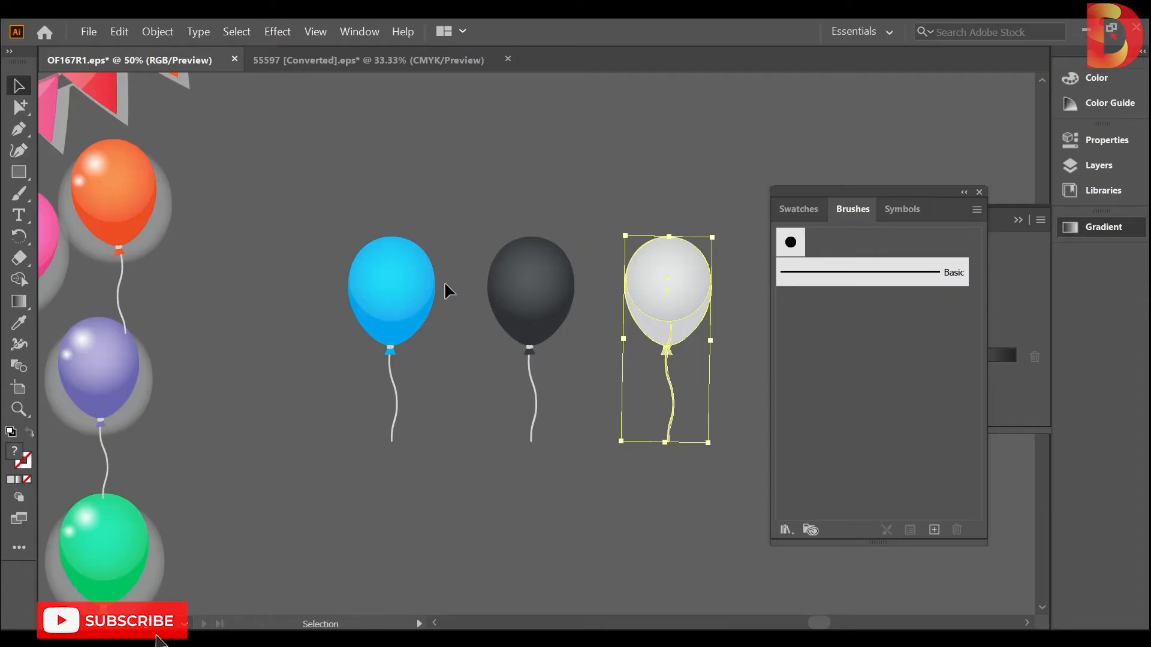
In Illustrator's 55597 [Converted].eps, select the uppermost black handlebar mustache in the second column and copy it
{"action": "left_click", "coordinate": [344, 60]}
{"action": "key", "text": "ctrl+space"}
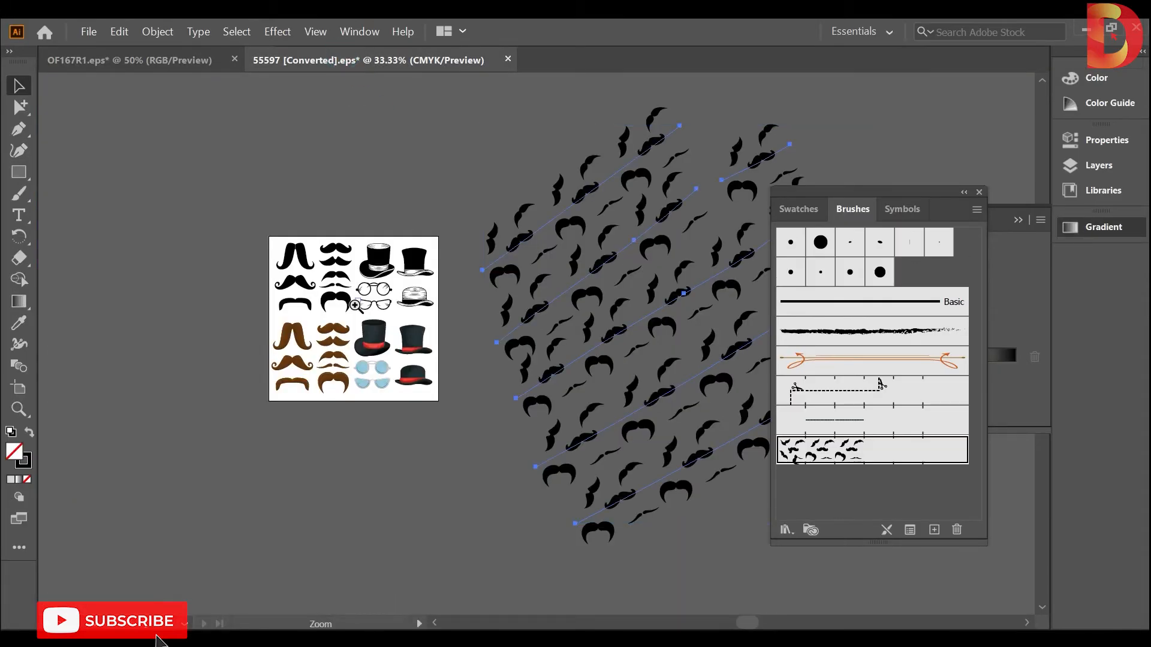
{"action": "left_click_drag", "start_coordinate": [351, 299], "coordinate": [358, 304]}
{"action": "left_click", "coordinate": [380, 314], "text": "alt"}
{"action": "left_click", "coordinate": [380, 315], "text": "alt"}
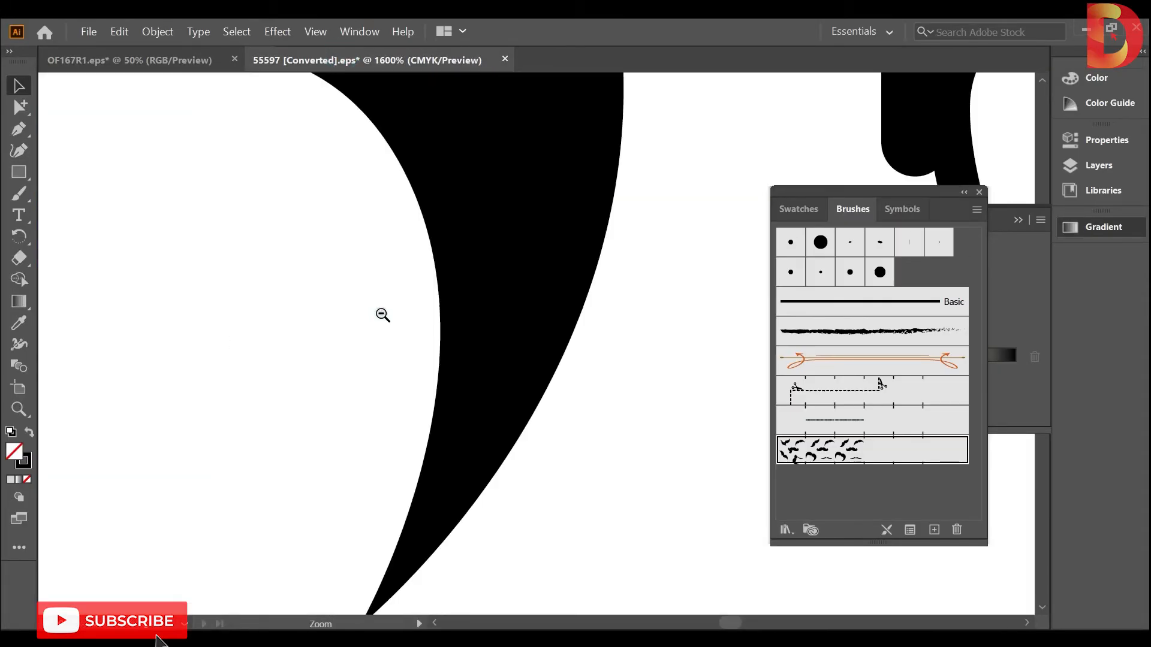
{"action": "left_click", "coordinate": [380, 314], "text": "alt"}
{"action": "left_click", "coordinate": [381, 313], "text": "alt"}
{"action": "left_click", "coordinate": [381, 314], "text": "ctrl+alt"}
{"action": "left_click_drag", "start_coordinate": [547, 368], "coordinate": [74, 371]}
{"action": "left_click", "coordinate": [399, 158]}
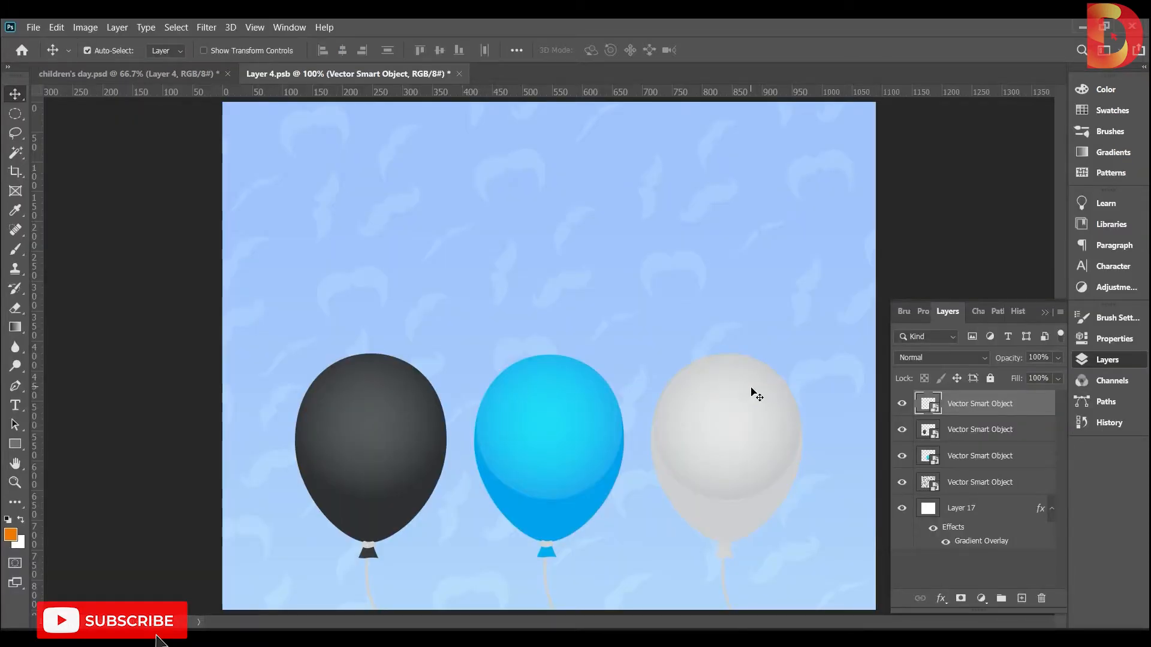
Paste the handlebar mustache into the Photoshop design as a Smart Object and place it, enlarged, on the lower half of the blue balloon
{"action": "key", "text": "ctrl+v"}
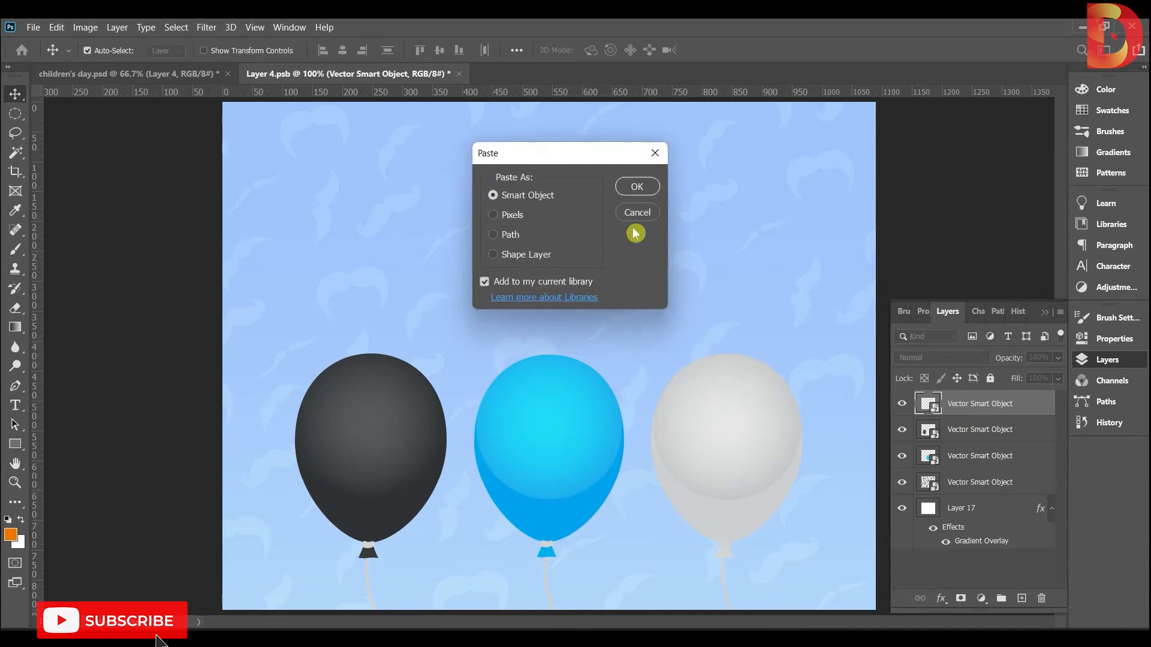
{"action": "left_click", "coordinate": [630, 186]}
{"action": "left_click_drag", "start_coordinate": [573, 347], "coordinate": [571, 469]}
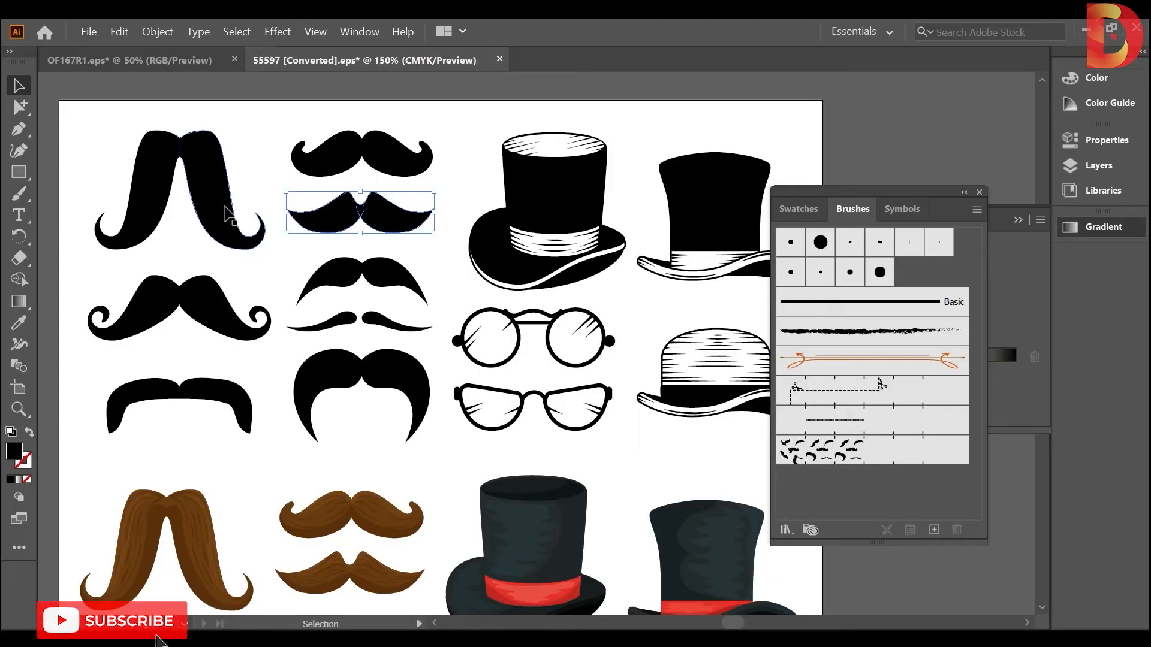
Copy the black mustache with spiral ends from Illustrator, paste it as a Smart Object and fit it on the light grey balloon at about 168%
{"action": "left_click", "coordinate": [227, 306]}
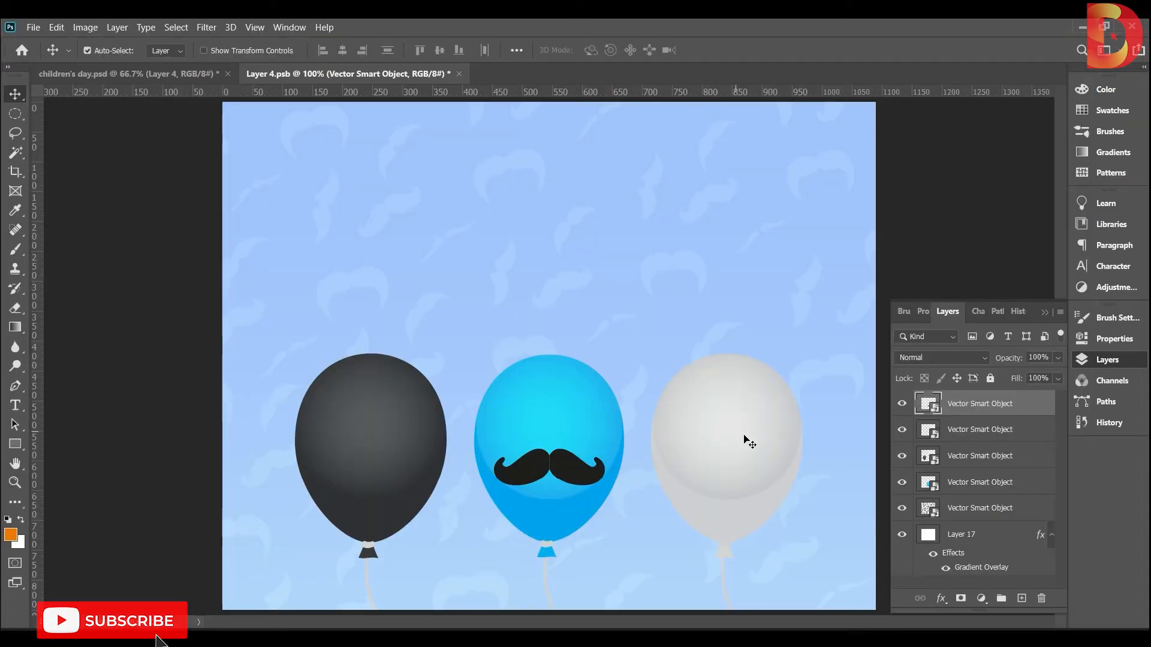
{"action": "key", "text": "ctrl+v"}
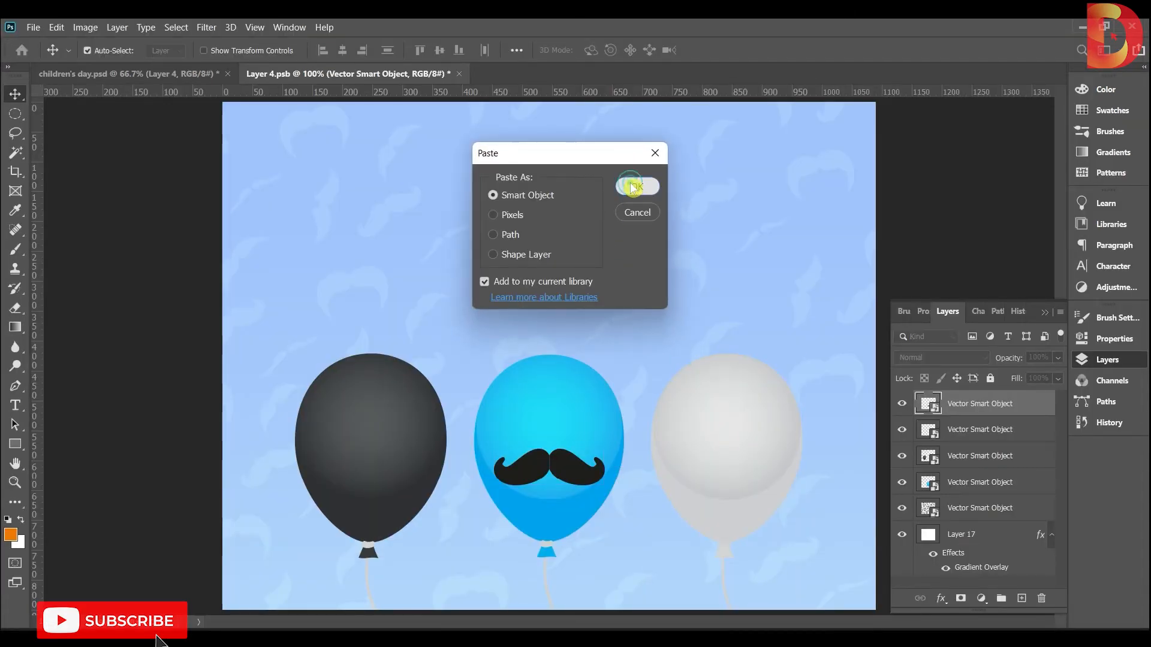
{"action": "left_click", "coordinate": [634, 186]}
{"action": "left_click_drag", "start_coordinate": [576, 343], "coordinate": [611, 317]}
{"action": "left_click_drag", "start_coordinate": [569, 351], "coordinate": [784, 455]}
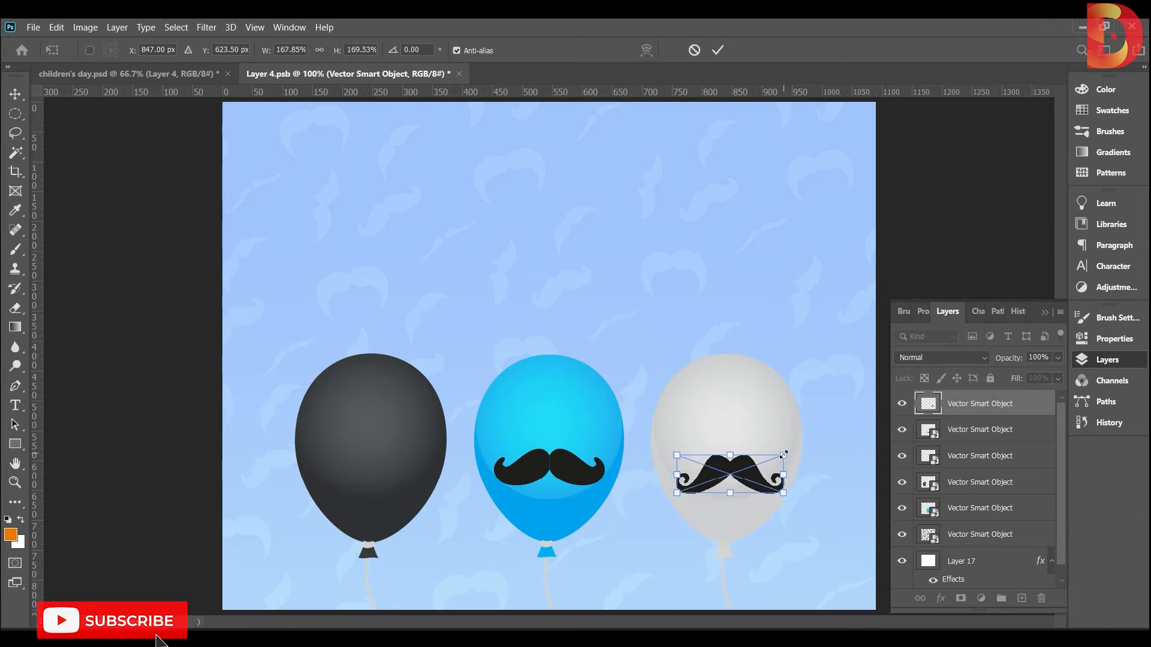
{"action": "key", "text": "Return"}
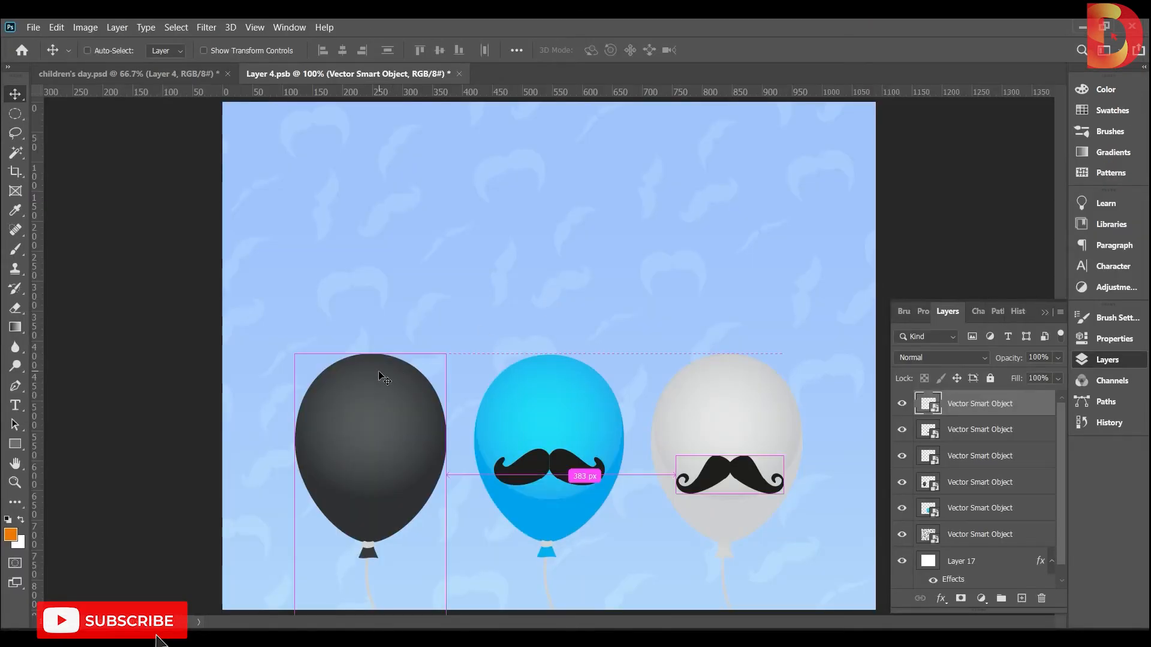
Paste the drooping mustache as a Smart Object without adding it to the library, and place it on the dark balloon at about 277%
{"action": "key", "text": "ctrl+v"}
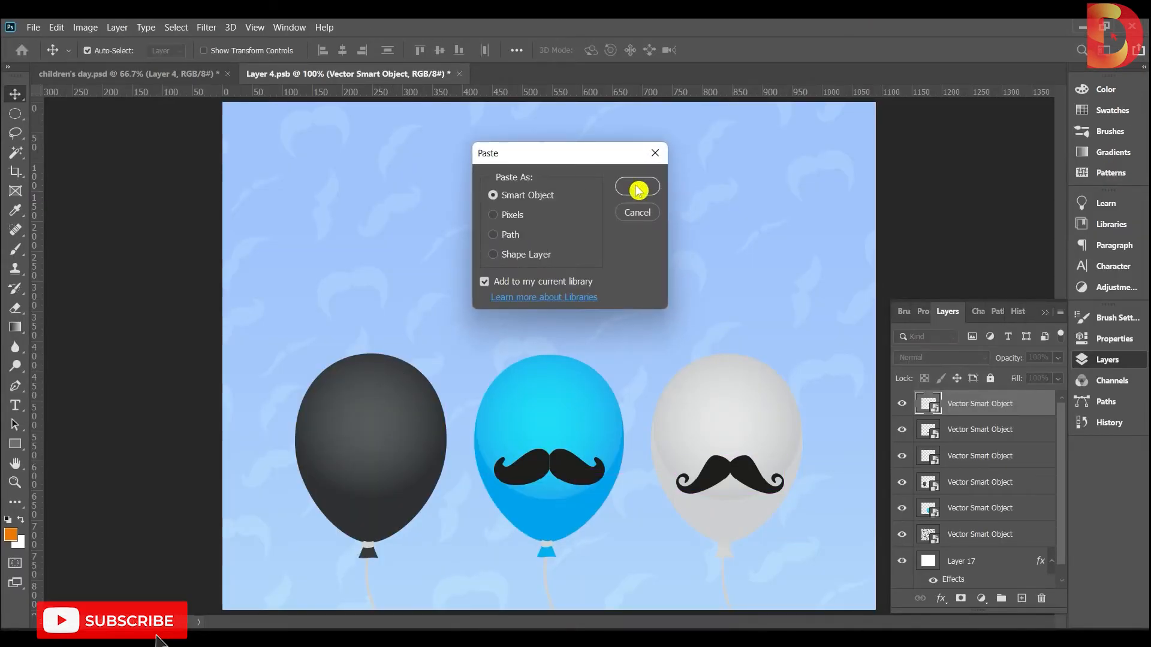
{"action": "left_click", "coordinate": [485, 281]}
{"action": "left_click", "coordinate": [637, 187]}
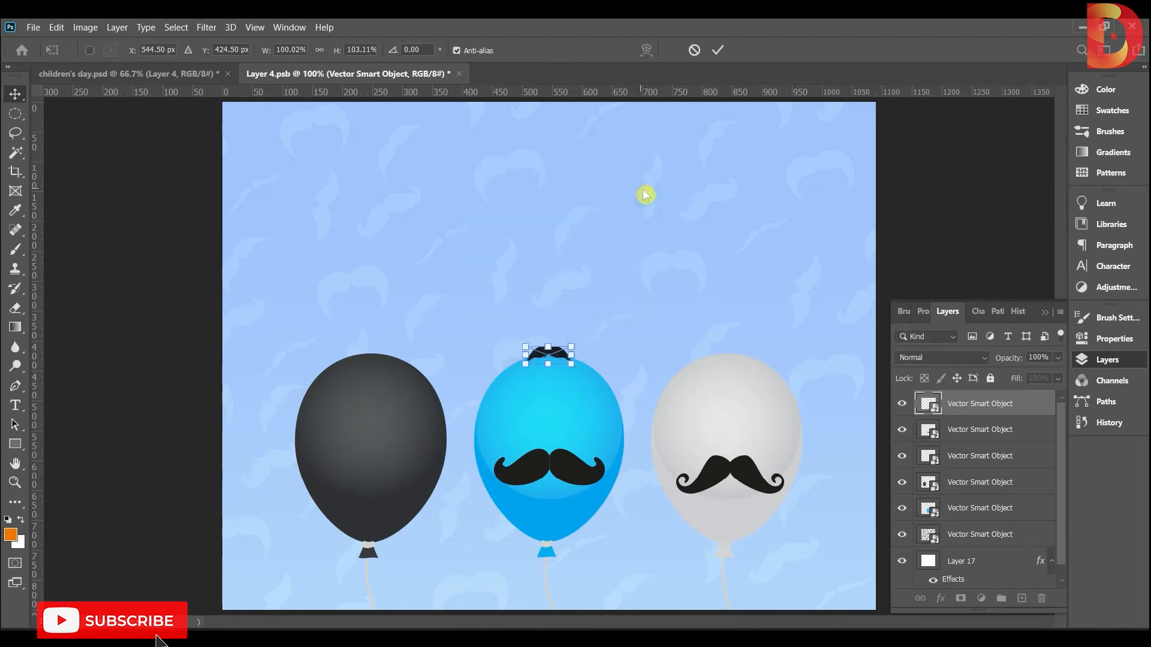
{"action": "left_click_drag", "start_coordinate": [570, 345], "coordinate": [396, 463]}
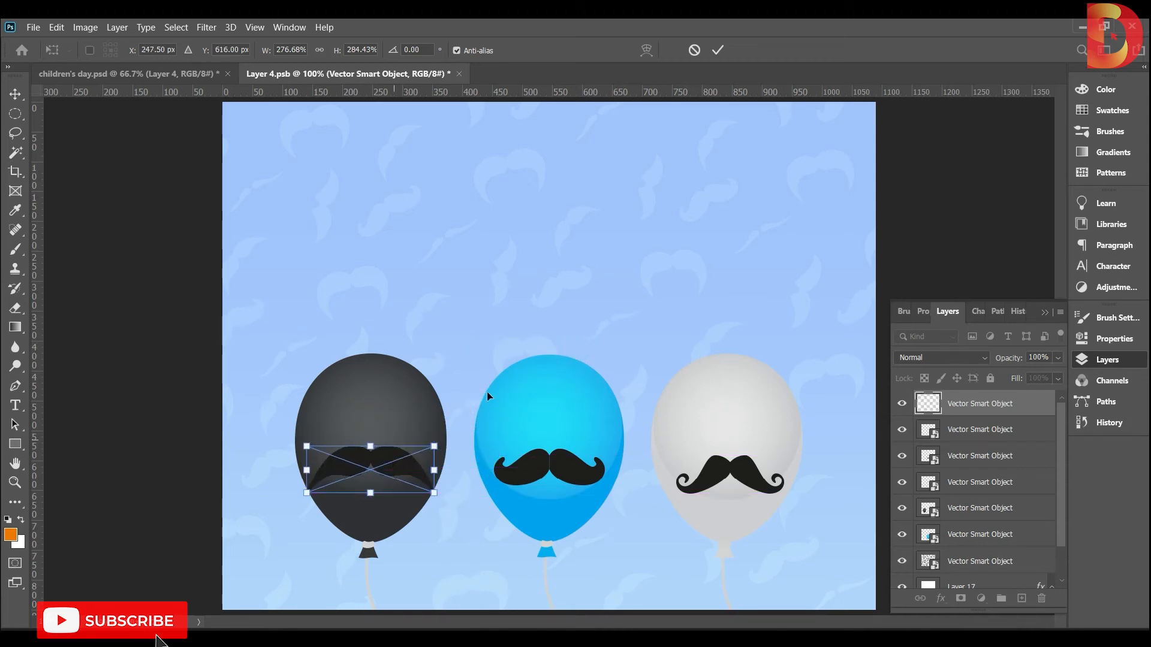
{"action": "left_click", "coordinate": [495, 391]}
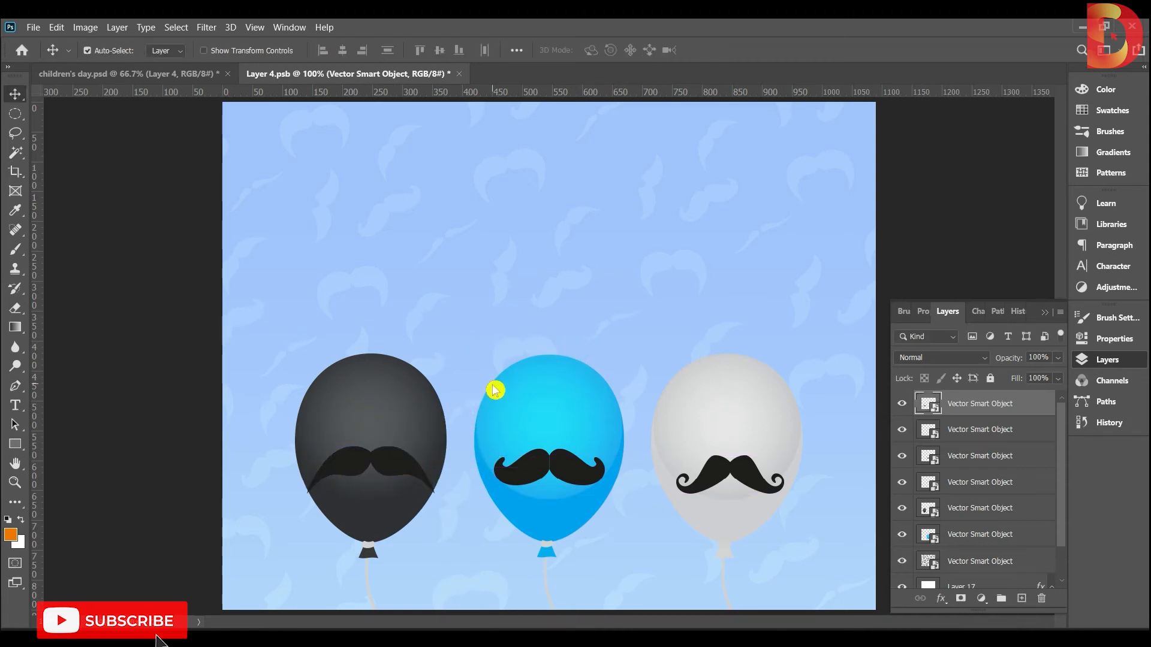
Shrink the mustache on the dark grey balloon to about 231%, keeping it centred on the balloon
{"action": "scroll", "coordinate": [406, 490], "scroll_direction": "up", "scroll_amount": 5}
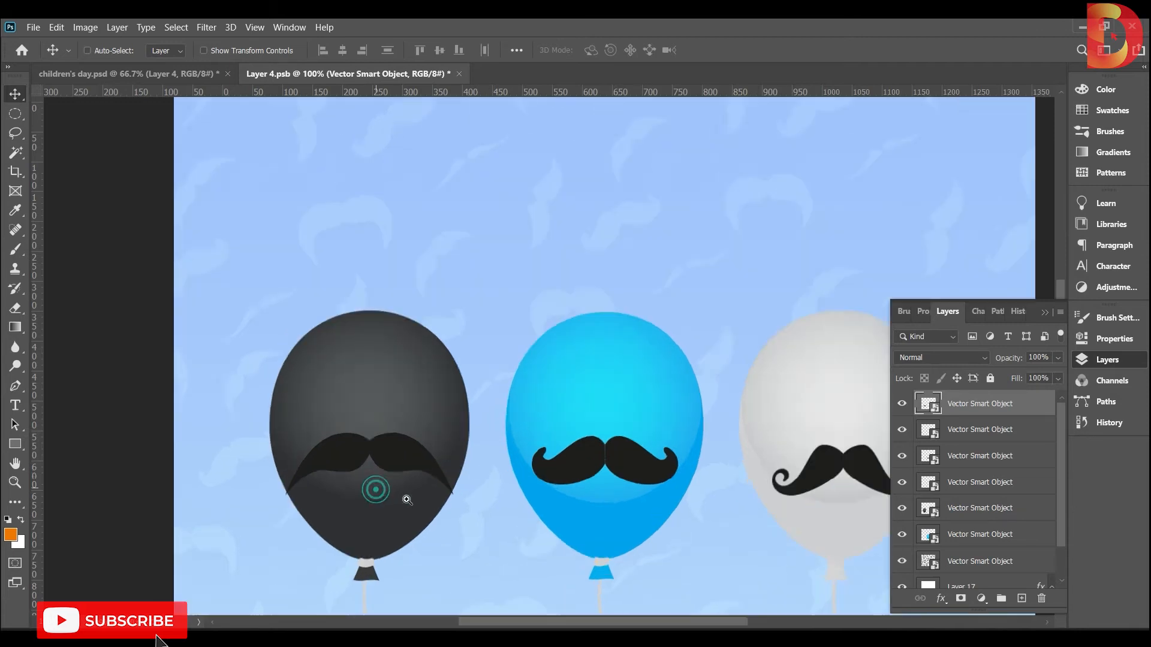
{"action": "key", "text": "ctrl+t"}
{"action": "left_click_drag", "start_coordinate": [493, 405], "coordinate": [471, 412]}
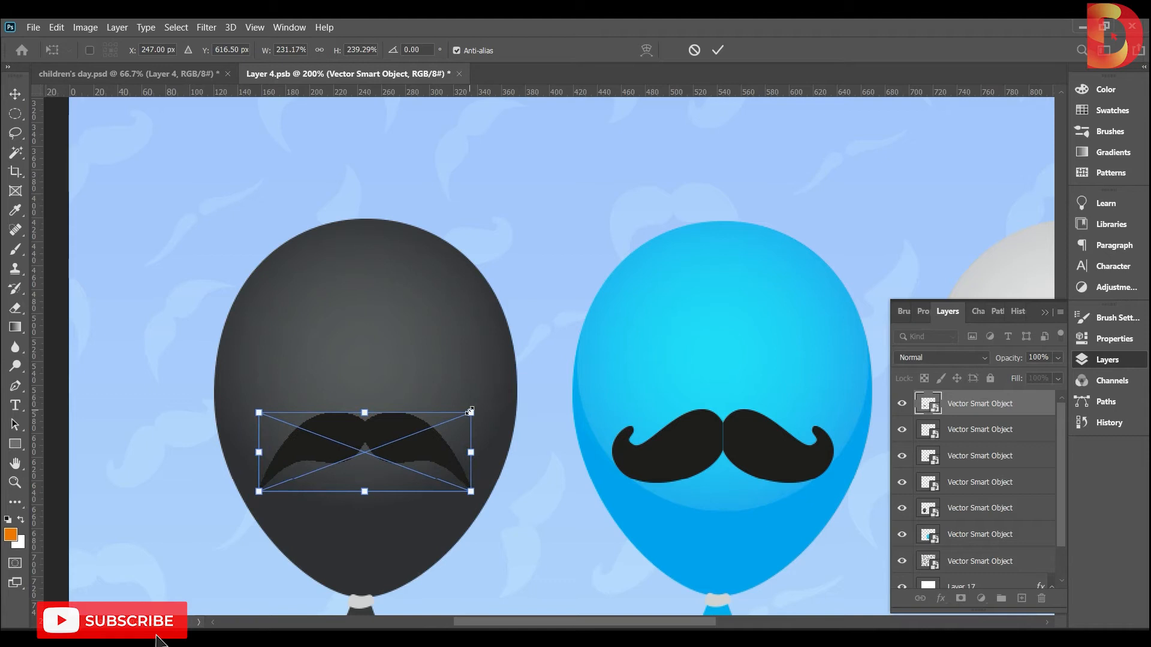
{"action": "left_click", "coordinate": [472, 416]}
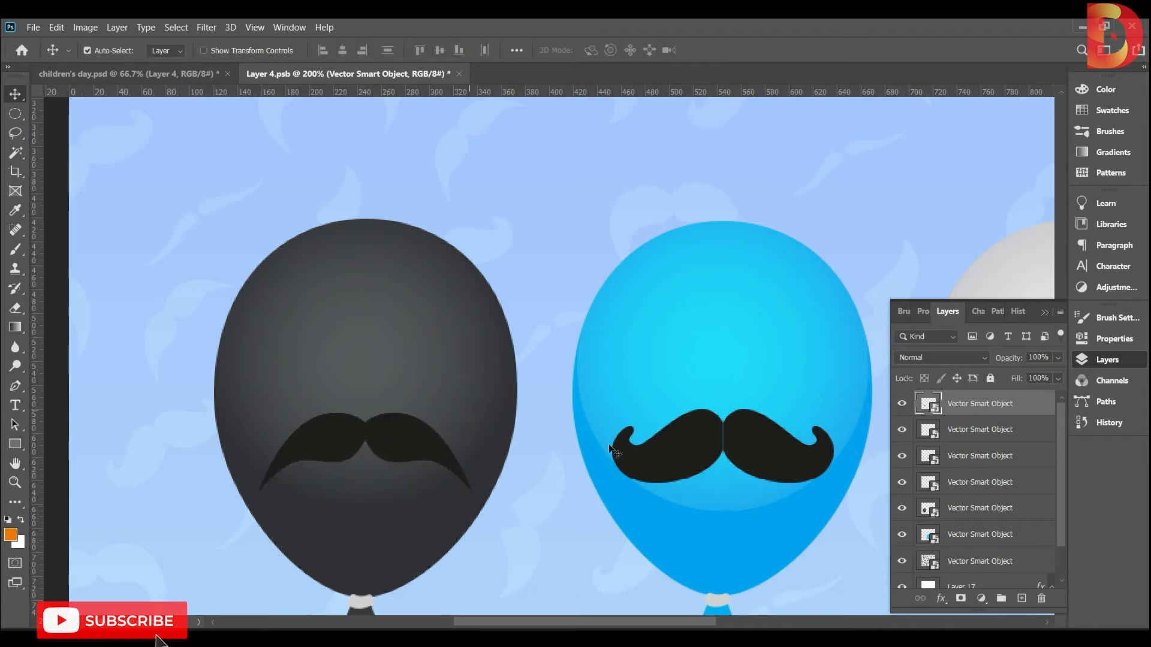
Apply a Color Overlay in white (ffffff) at full opacity to the mustache on the dark grey balloon
{"action": "left_click", "coordinate": [945, 607]}
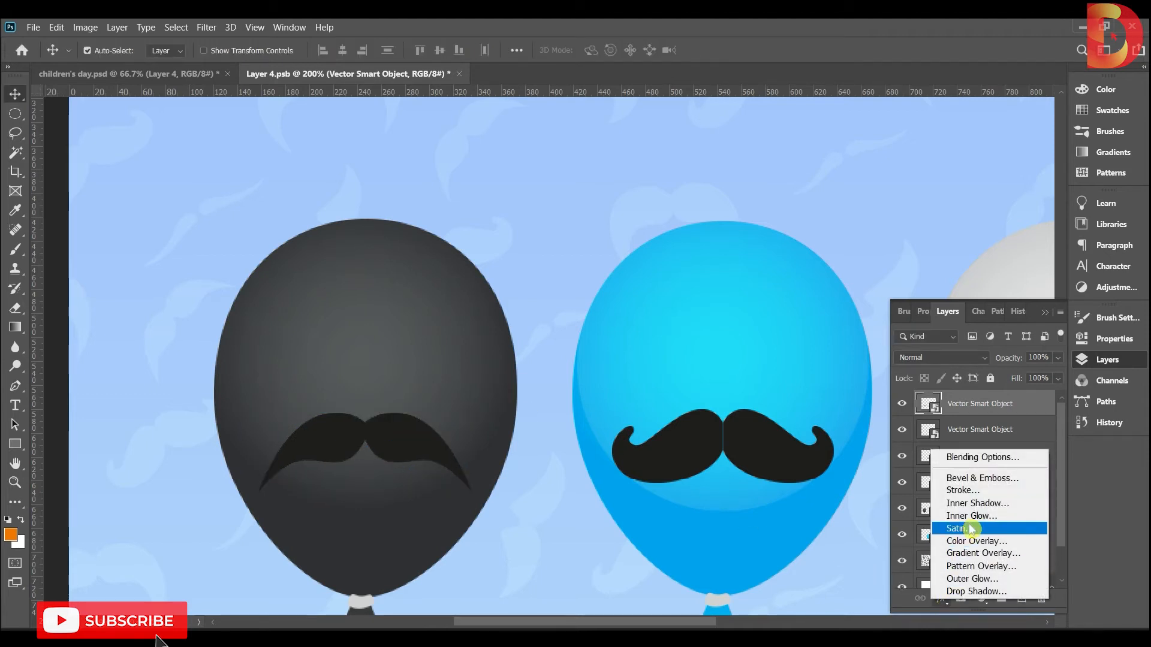
{"action": "left_click", "coordinate": [974, 546]}
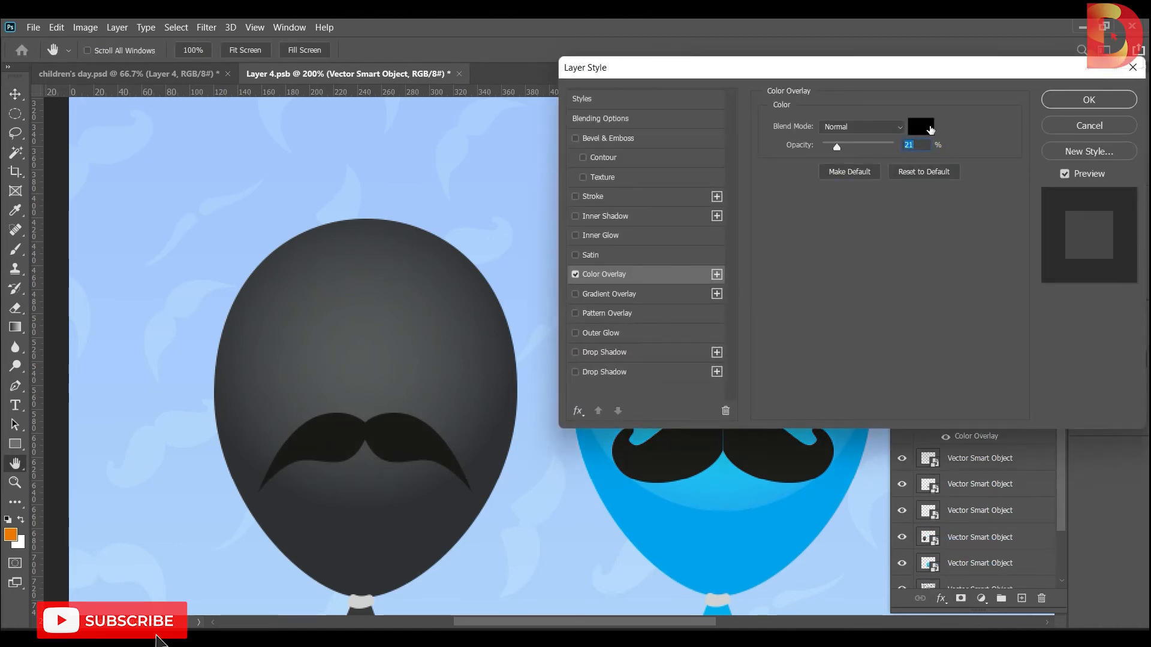
{"action": "left_click", "coordinate": [930, 130]}
{"action": "left_click_drag", "start_coordinate": [789, 248], "coordinate": [706, 218]}
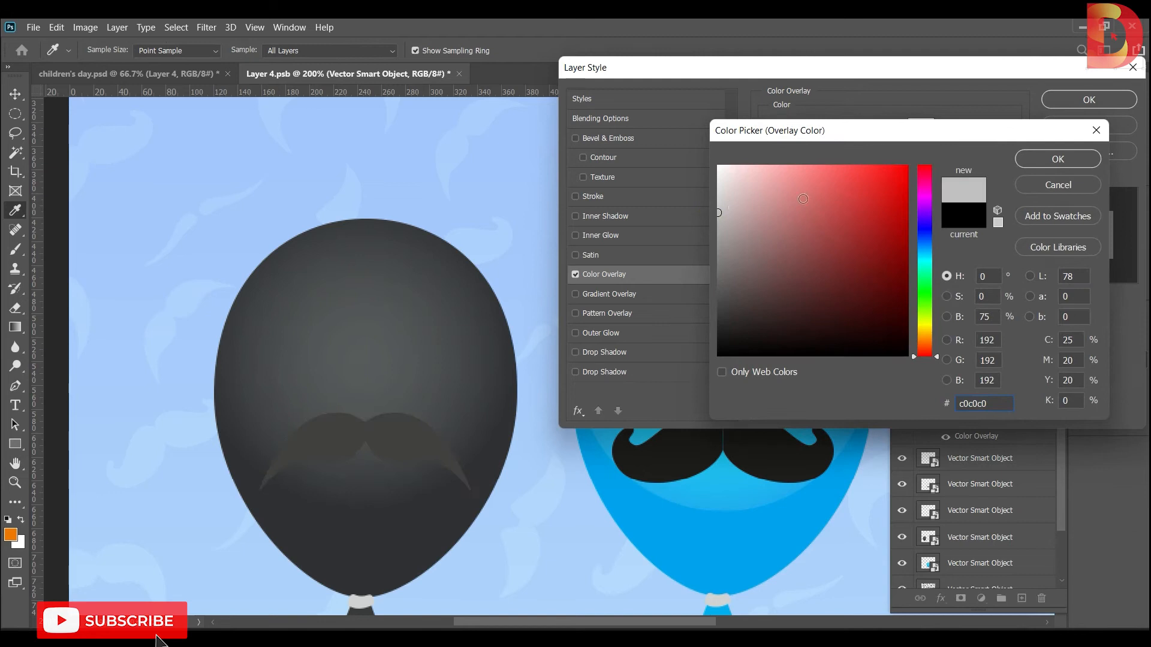
{"action": "left_click", "coordinate": [721, 166]}
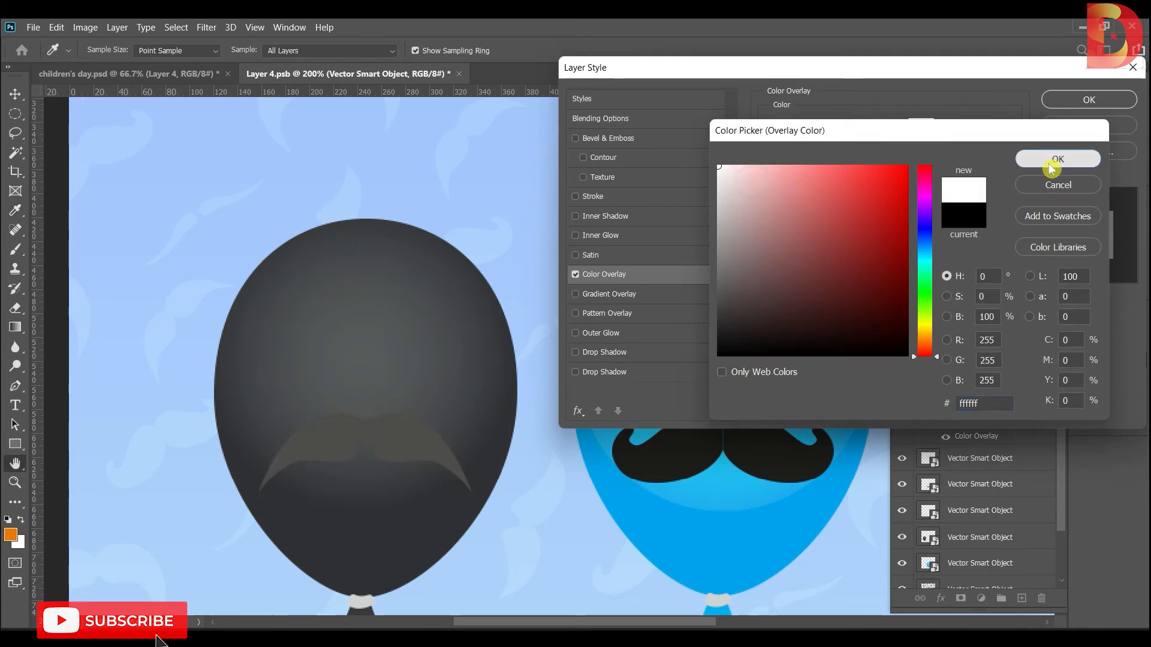
{"action": "left_click", "coordinate": [1058, 159]}
{"action": "left_click_drag", "start_coordinate": [841, 146], "coordinate": [897, 136]}
{"action": "left_click", "coordinate": [1089, 99]}
Recolor the background layer's Gradient Overlay from white to dark grey, sampling both colors from the dark balloon and its mustache
{"action": "left_click", "coordinate": [621, 391], "text": "ctrl+alt"}
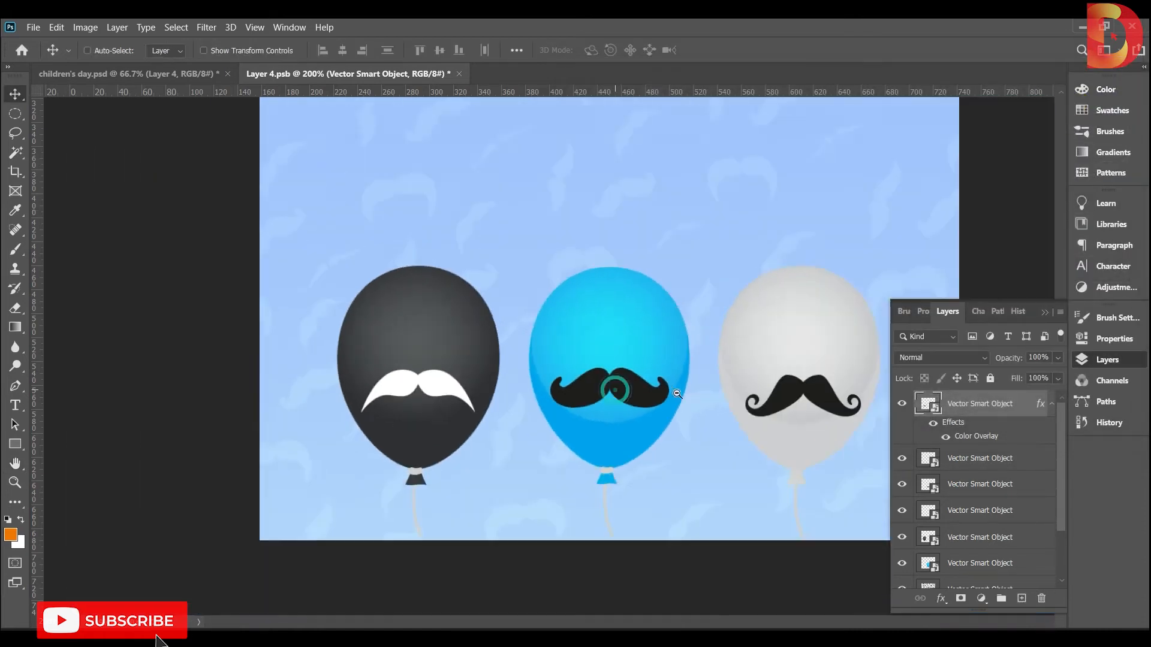
{"action": "left_click", "coordinate": [576, 406], "text": "ctrl+alt"}
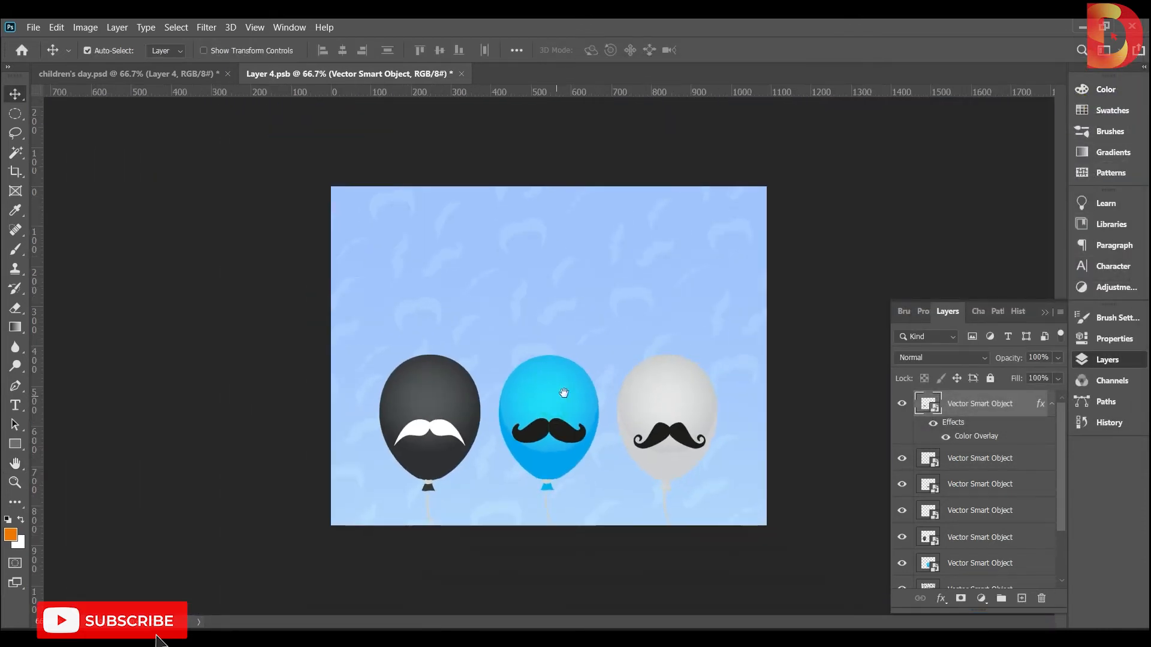
{"action": "scroll", "coordinate": [954, 450], "scroll_direction": "down", "scroll_amount": 4}
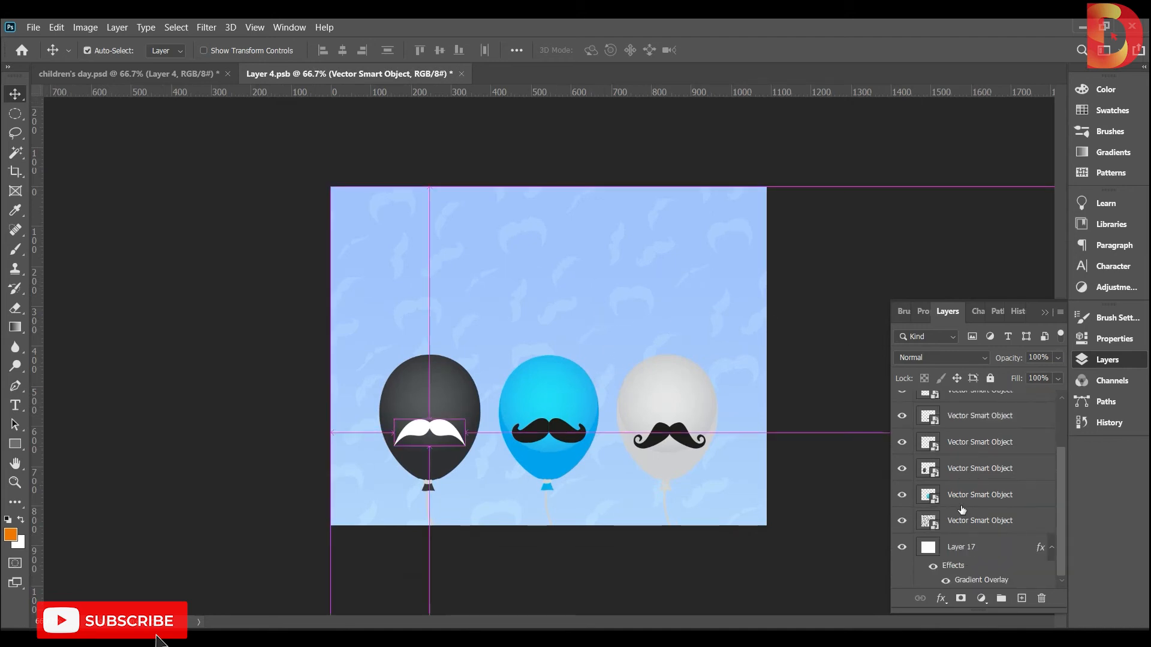
{"action": "left_click", "coordinate": [972, 552]}
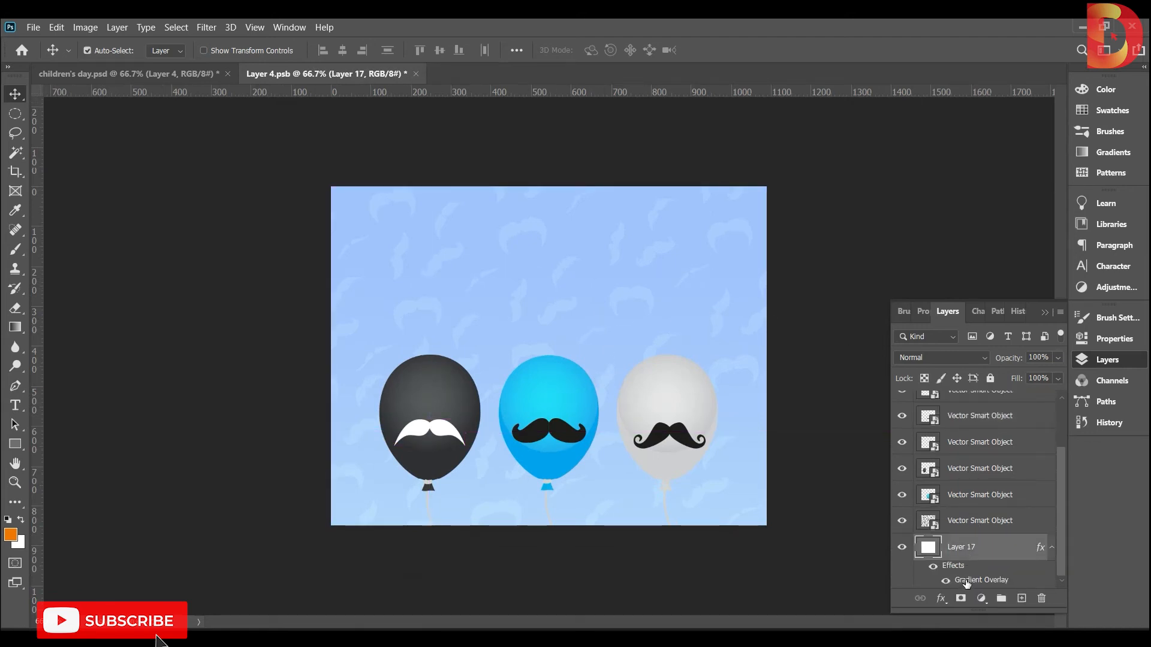
{"action": "double_click", "coordinate": [966, 582]}
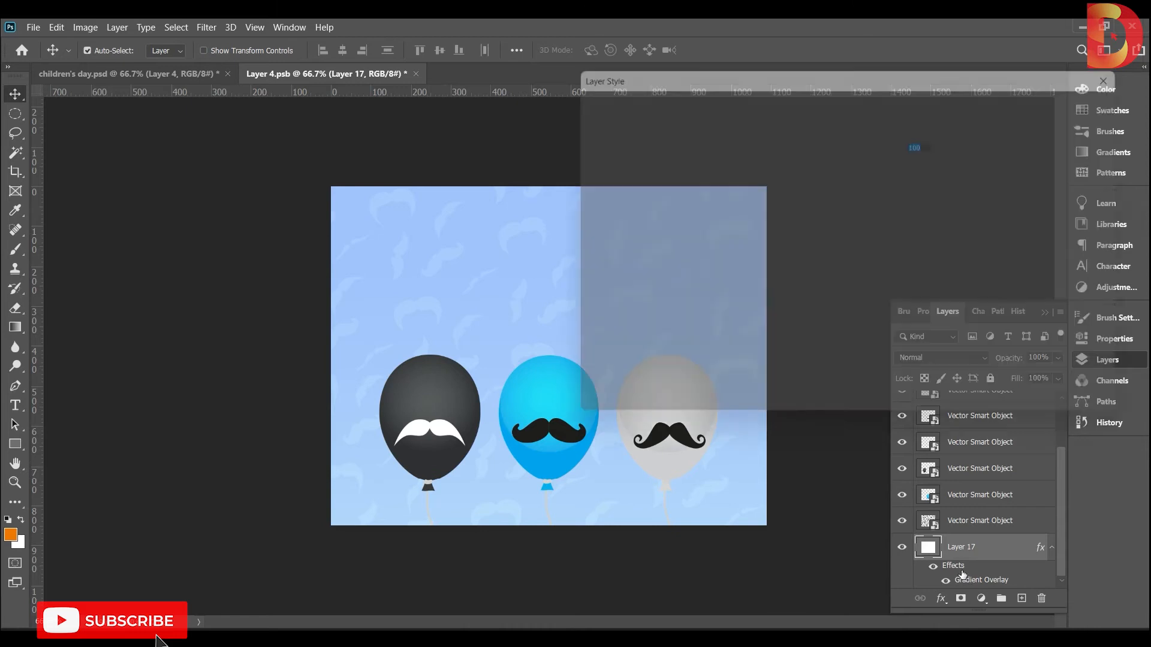
{"action": "left_click", "coordinate": [869, 161]}
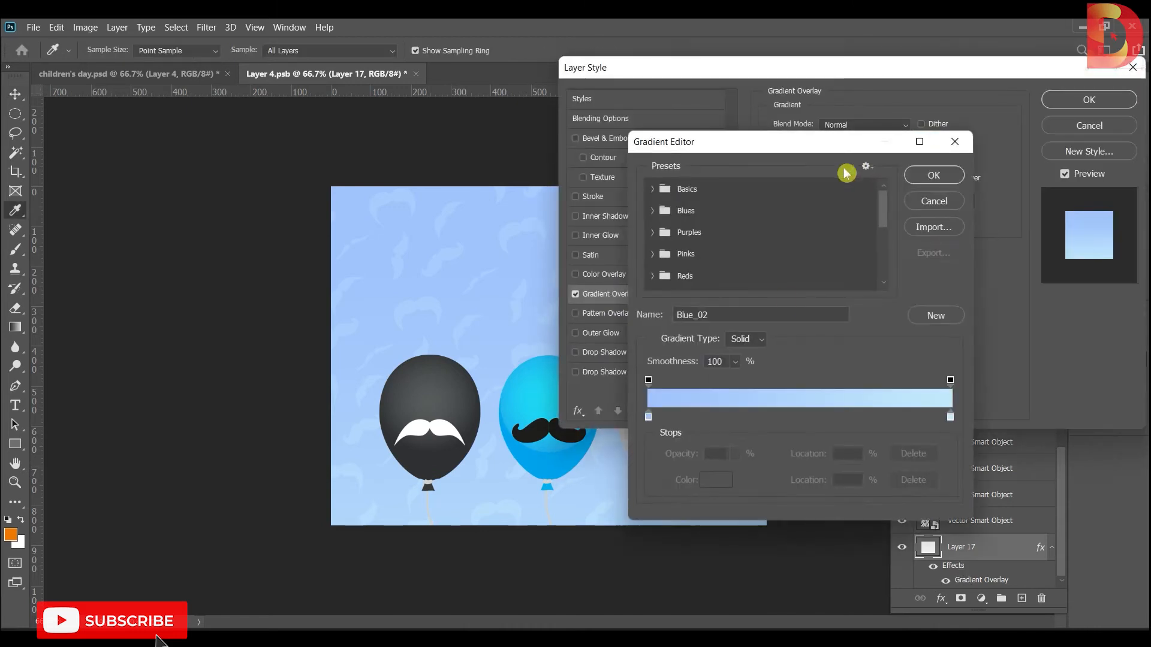
{"action": "left_click", "coordinate": [647, 417]}
{"action": "left_click", "coordinate": [449, 427]}
{"action": "left_click", "coordinate": [962, 416]}
{"action": "left_click", "coordinate": [950, 418]}
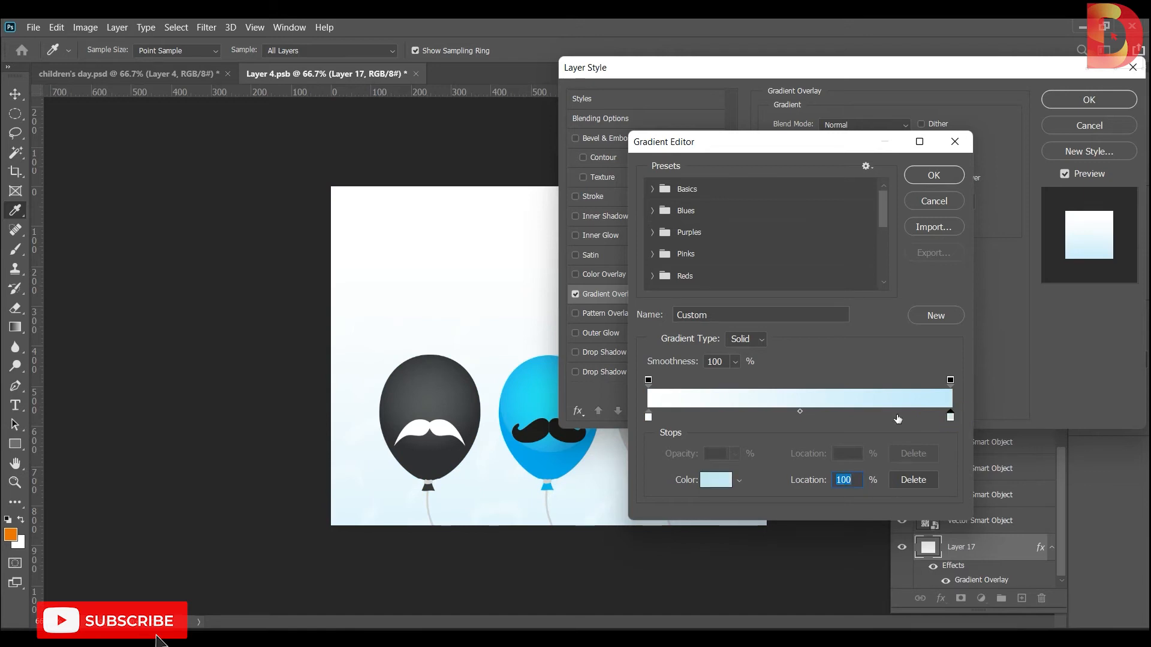
{"action": "left_click_drag", "start_coordinate": [422, 363], "coordinate": [417, 375]}
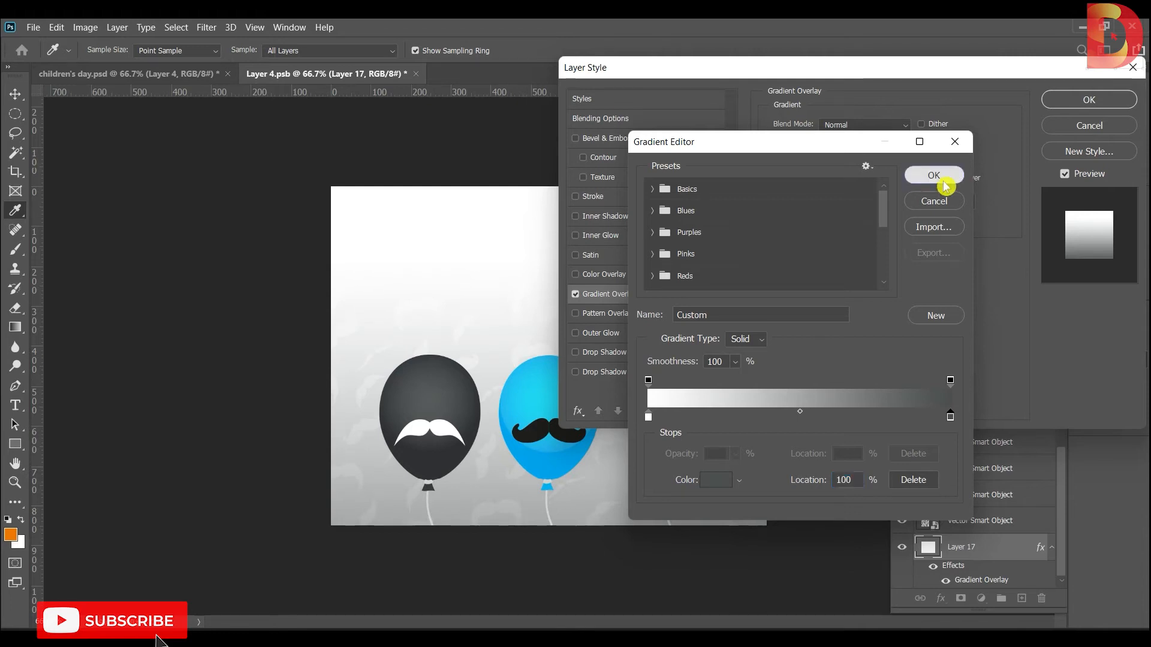
{"action": "left_click", "coordinate": [941, 177]}
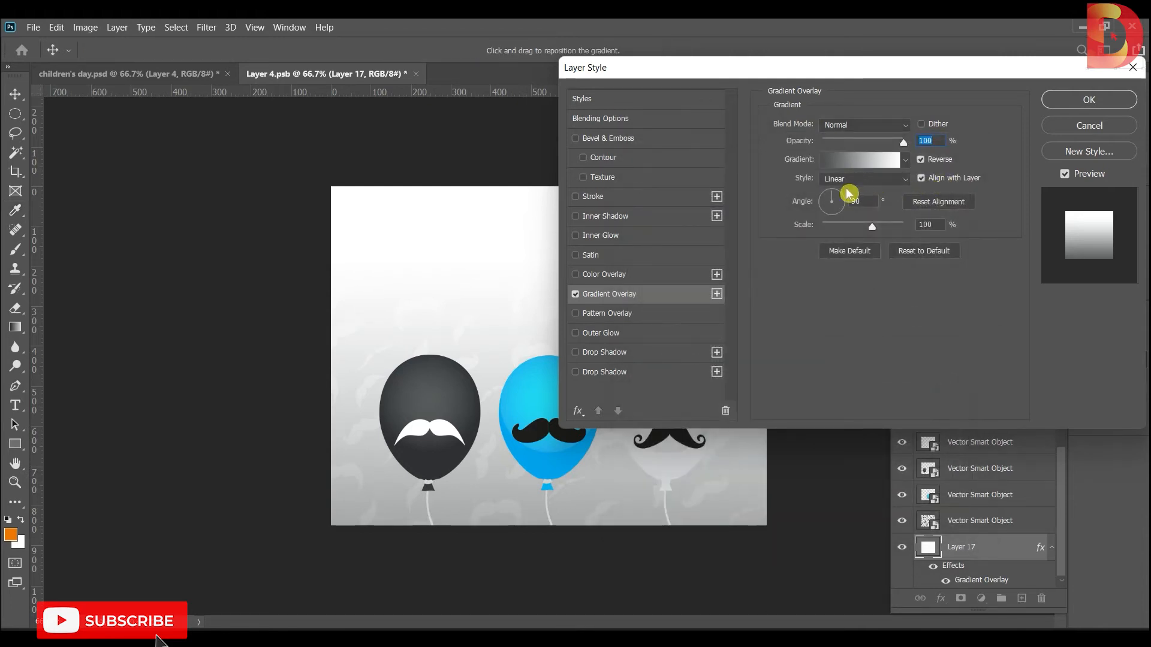
Make the background gradient radial and unreversed, shift its center within the canvas, and set its scale to 150%
{"action": "left_click", "coordinate": [852, 181]}
{"action": "left_click", "coordinate": [853, 204]}
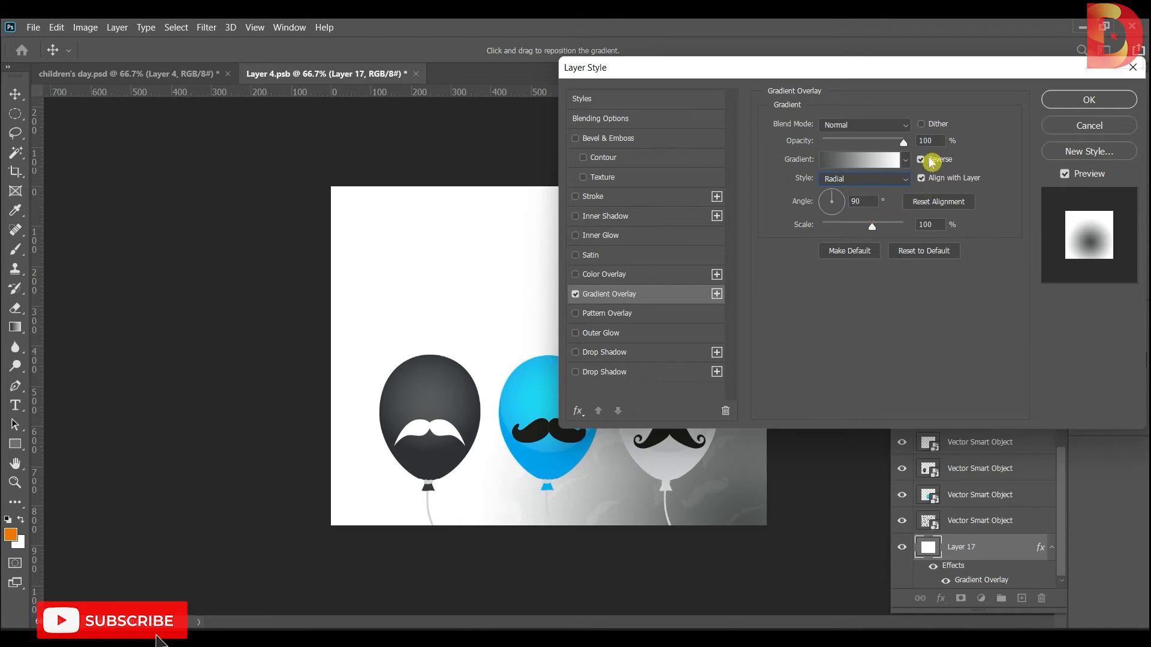
{"action": "left_click_drag", "start_coordinate": [542, 334], "coordinate": [311, 229]}
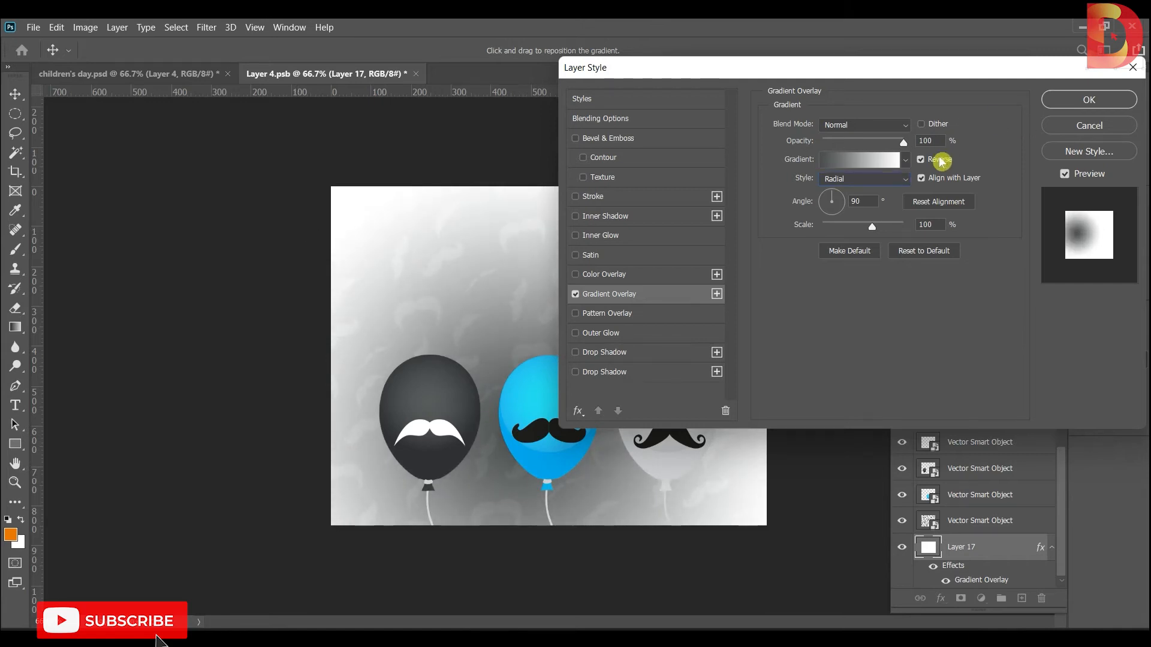
{"action": "left_click", "coordinate": [921, 159]}
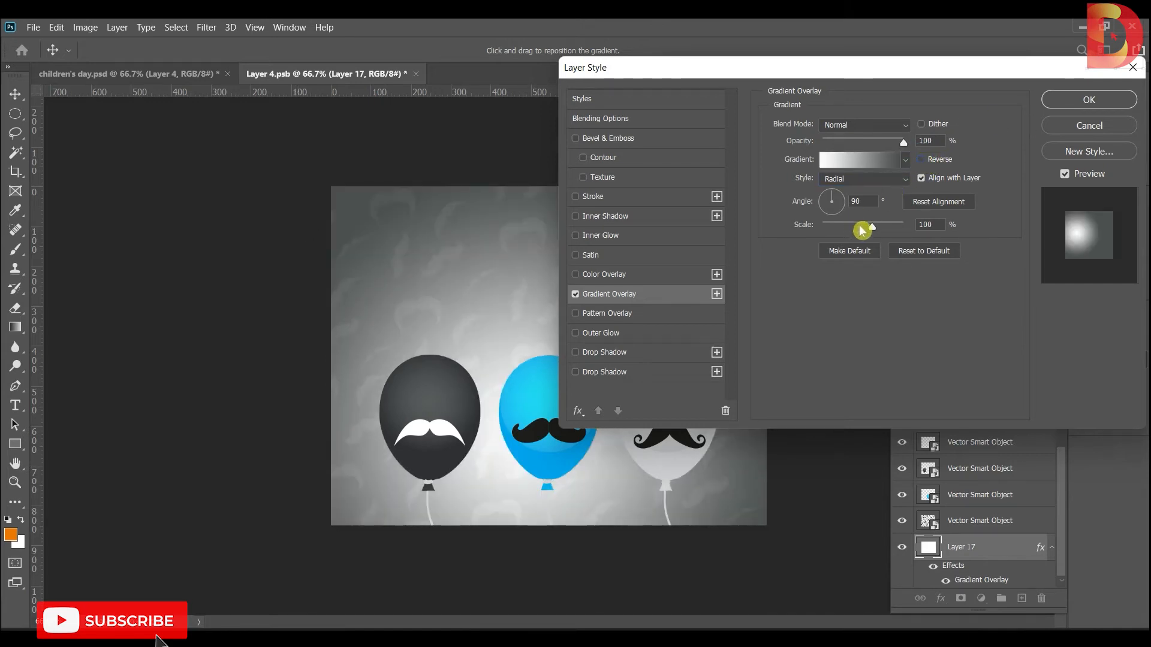
{"action": "mouse_move", "coordinate": [524, 316]}
{"action": "left_mouse_down"}
{"action": "mouse_move", "coordinate": [532, 303]}
{"action": "mouse_move", "coordinate": [533, 318]}
{"action": "left_mouse_up"}
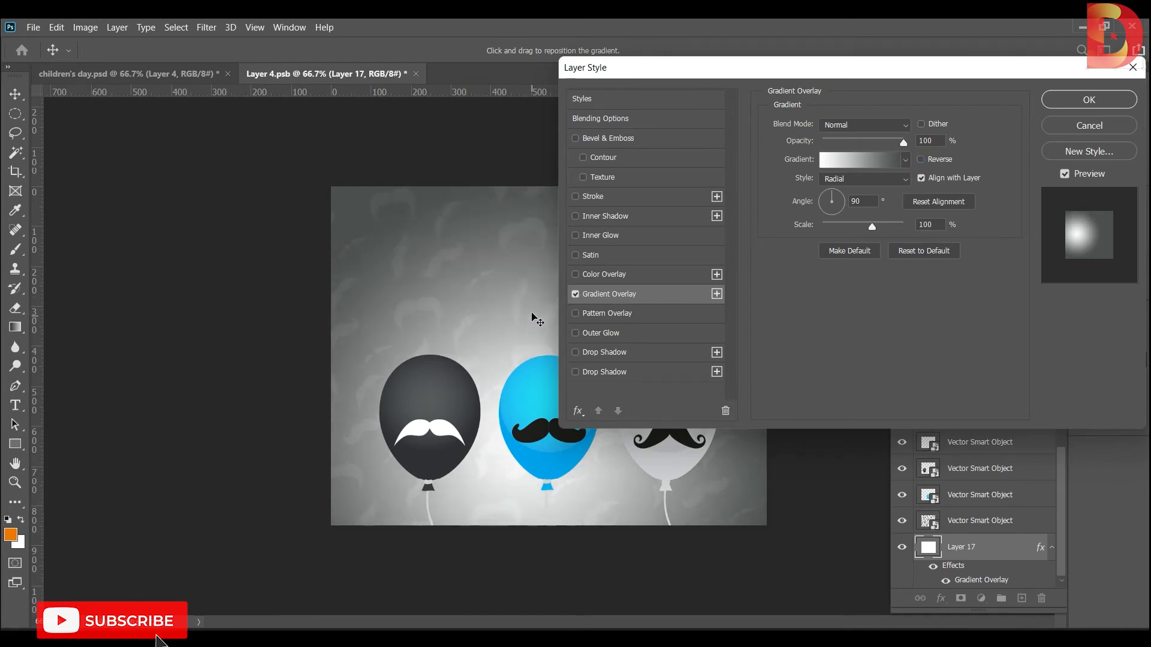
{"action": "left_click_drag", "start_coordinate": [873, 226], "coordinate": [933, 216]}
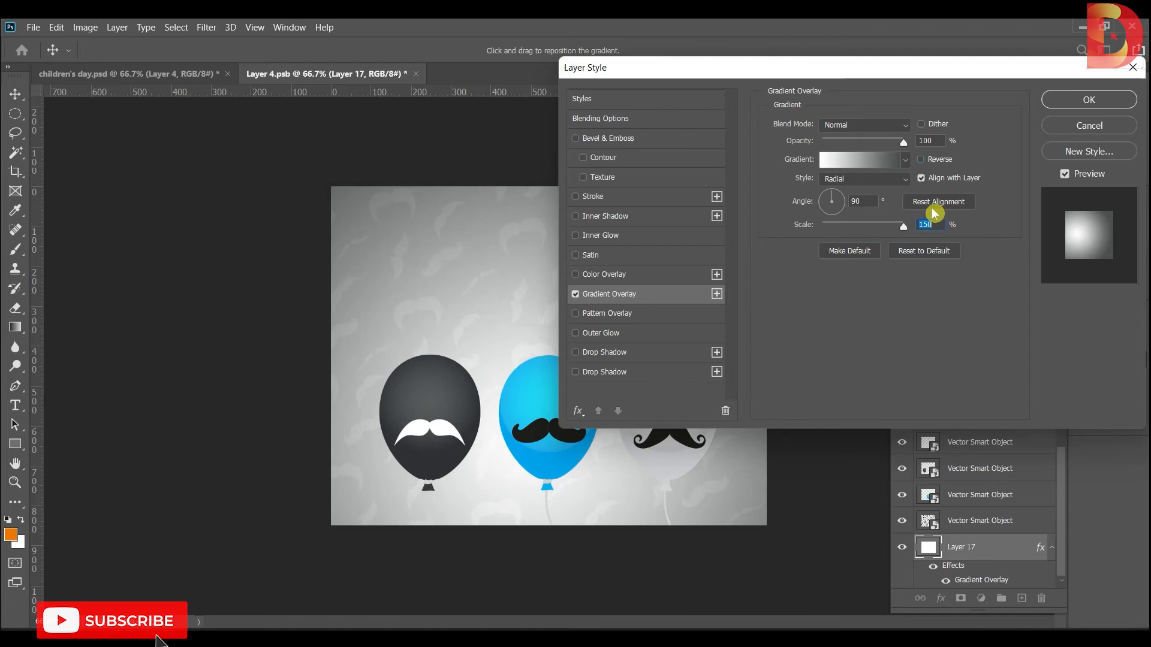
Move the background gradient's midpoint to 65%, change its end stop to light grey, and apply the layer style
{"action": "left_click", "coordinate": [848, 162]}
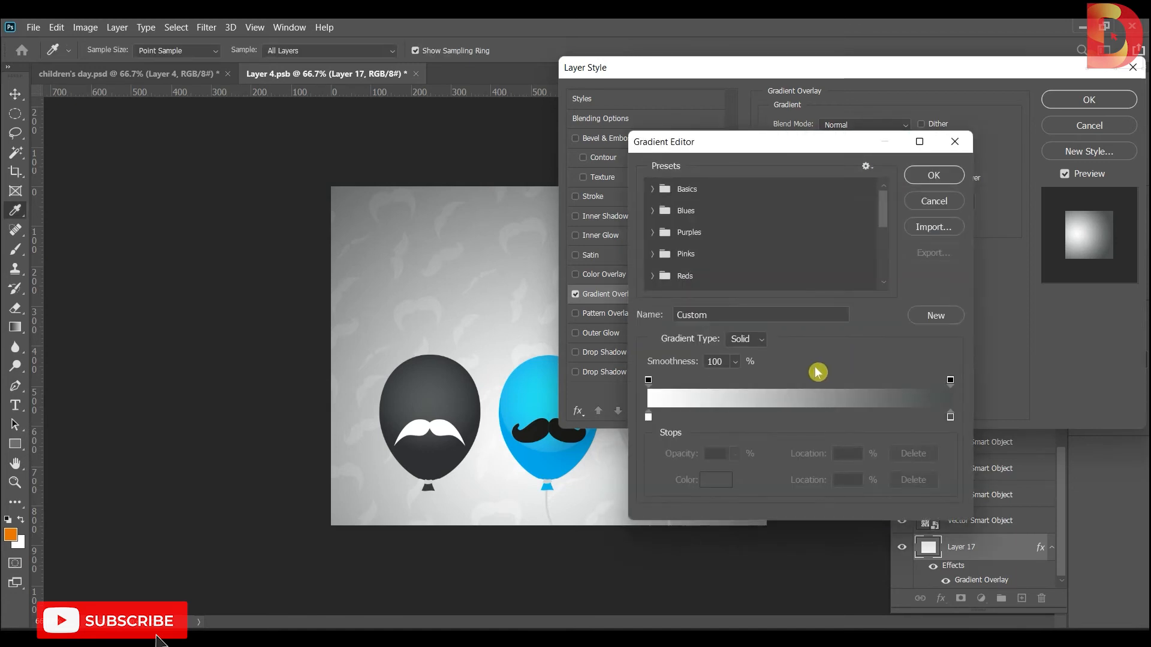
{"action": "left_click", "coordinate": [650, 416]}
{"action": "left_click_drag", "start_coordinate": [800, 412], "coordinate": [845, 411]}
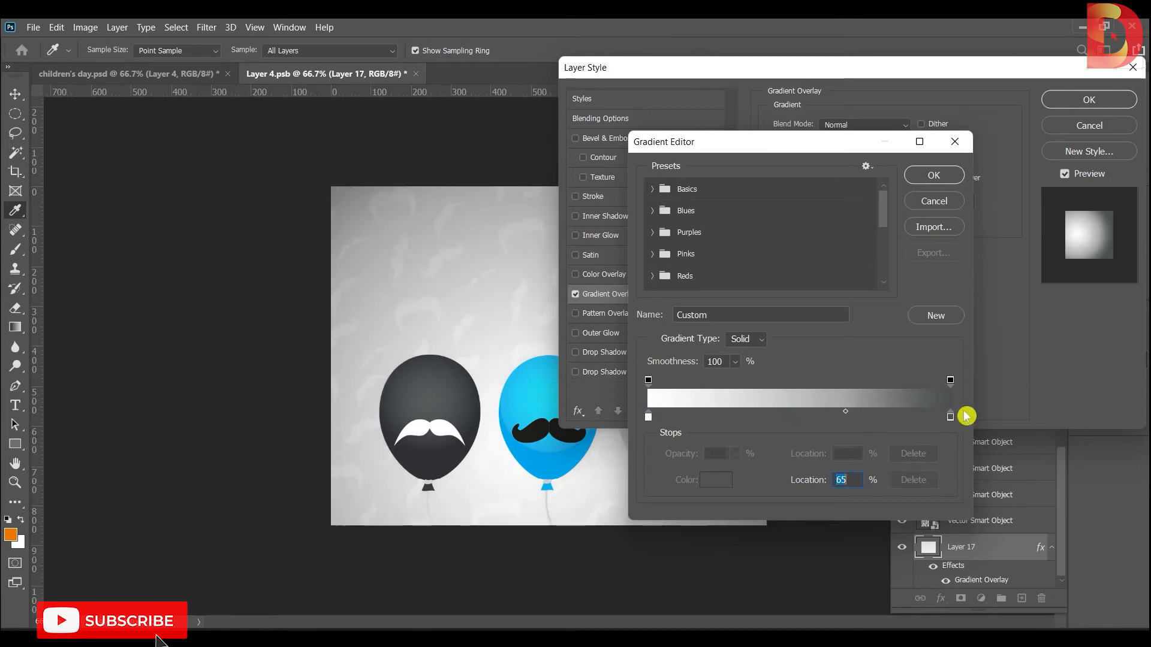
{"action": "left_click", "coordinate": [948, 416]}
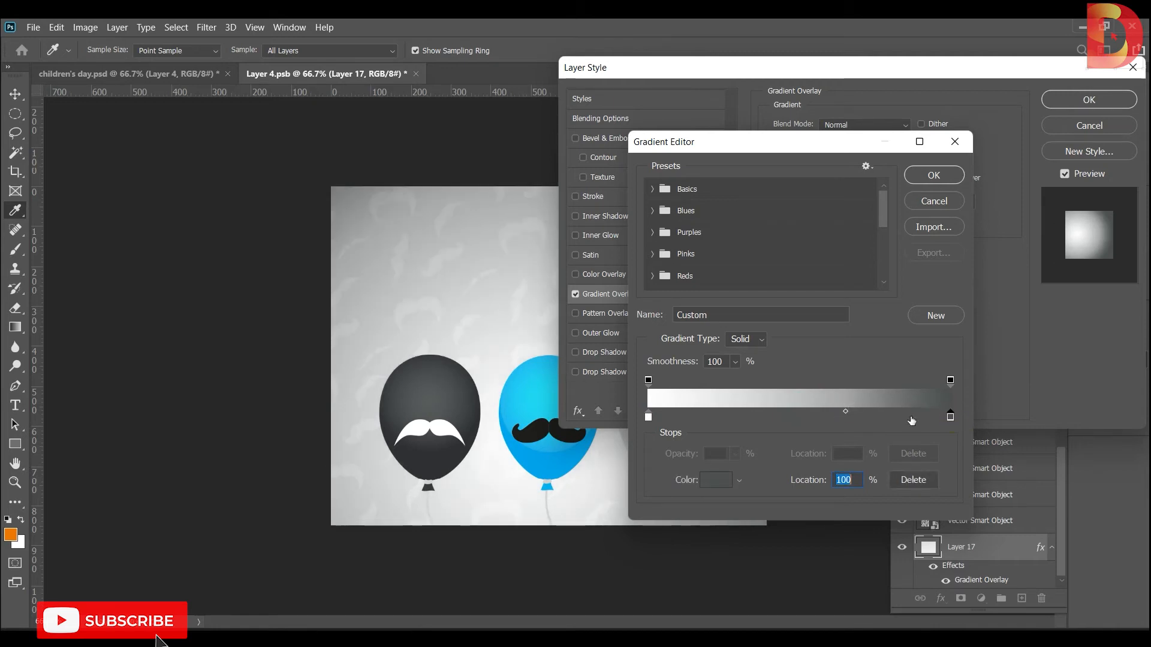
{"action": "left_click", "coordinate": [800, 386]}
{"action": "left_click", "coordinate": [933, 180]}
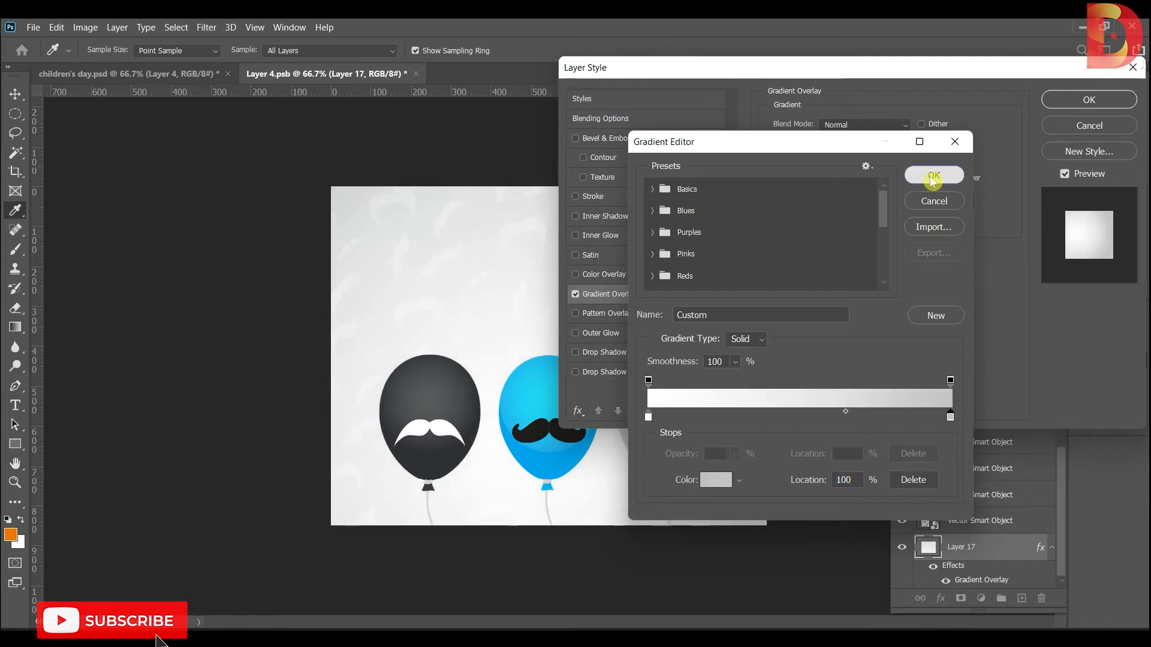
{"action": "left_click", "coordinate": [1091, 101]}
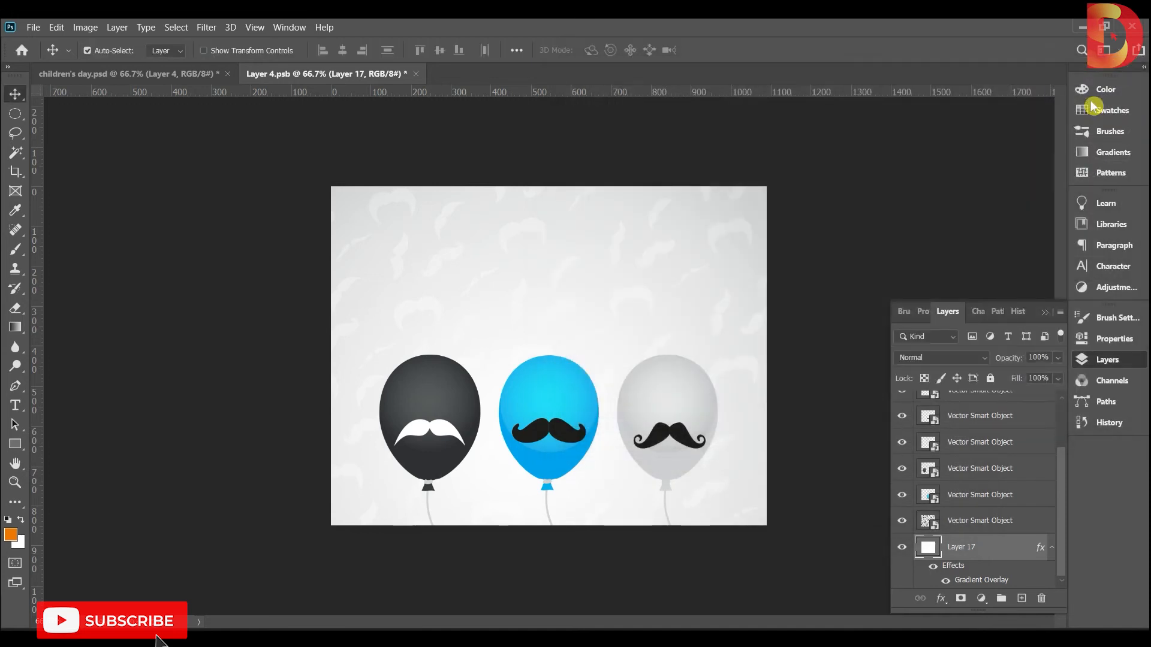
Add a horizontal guide across the balloons at mustache height and nudge the blue balloon's mustache down to align its top with it
{"action": "left_click", "coordinate": [893, 193]}
{"action": "key", "text": "ctrl+1"}
{"action": "left_click_drag", "start_coordinate": [545, 95], "coordinate": [555, 458]}
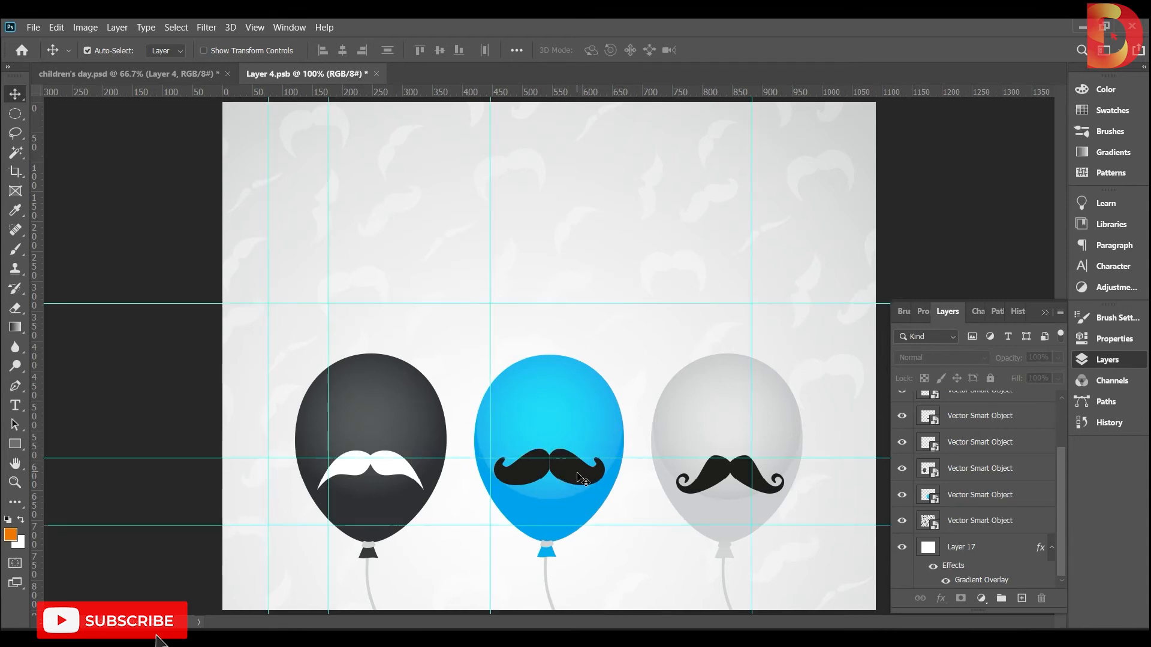
{"action": "left_click", "coordinate": [582, 479]}
{"action": "key", "text": "Down"}
{"action": "key", "text": "Down"}
{"action": "key", "text": "Down"}
{"action": "key", "text": "Down"}
{"action": "key", "text": "Down"}
{"action": "key", "text": "Down"}
{"action": "key", "text": "Down"}
{"action": "key", "text": "Down"}
{"action": "key", "text": "Down"}
{"action": "key", "text": "Down"}
{"action": "key", "text": "Down"}
{"action": "key", "text": "Down"}
{"action": "key", "text": "Down"}
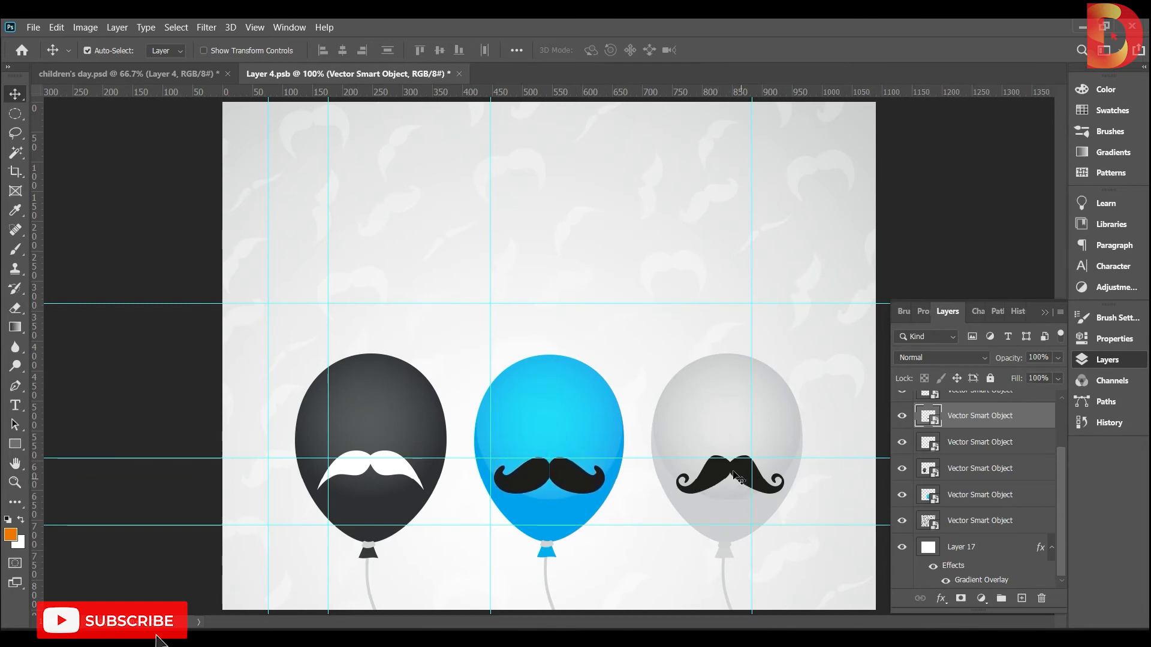
Align the tops of the mustaches on the light grey and dark grey balloons to the same horizontal guide
{"action": "left_click", "coordinate": [737, 477]}
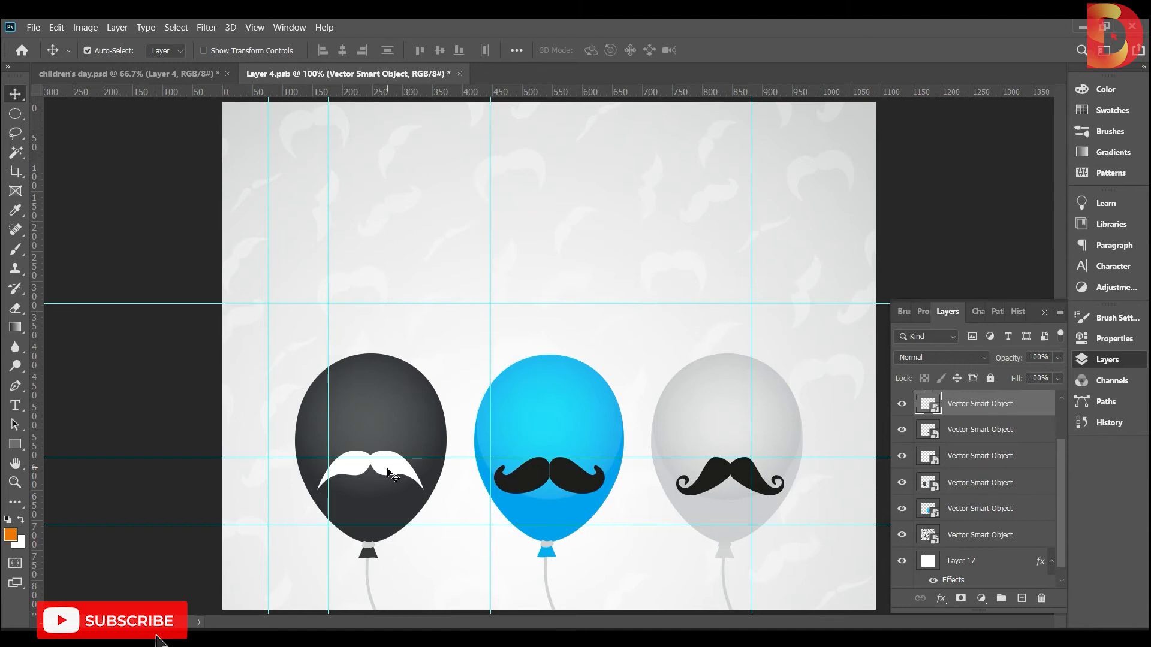
{"action": "left_click", "coordinate": [360, 477]}
{"action": "key", "text": "Down"}
{"action": "key", "text": "Down"}
{"action": "key", "text": "Down"}
{"action": "key", "text": "Down"}
{"action": "key", "text": "Down"}
{"action": "key", "text": "Down"}
{"action": "key", "text": "Down"}
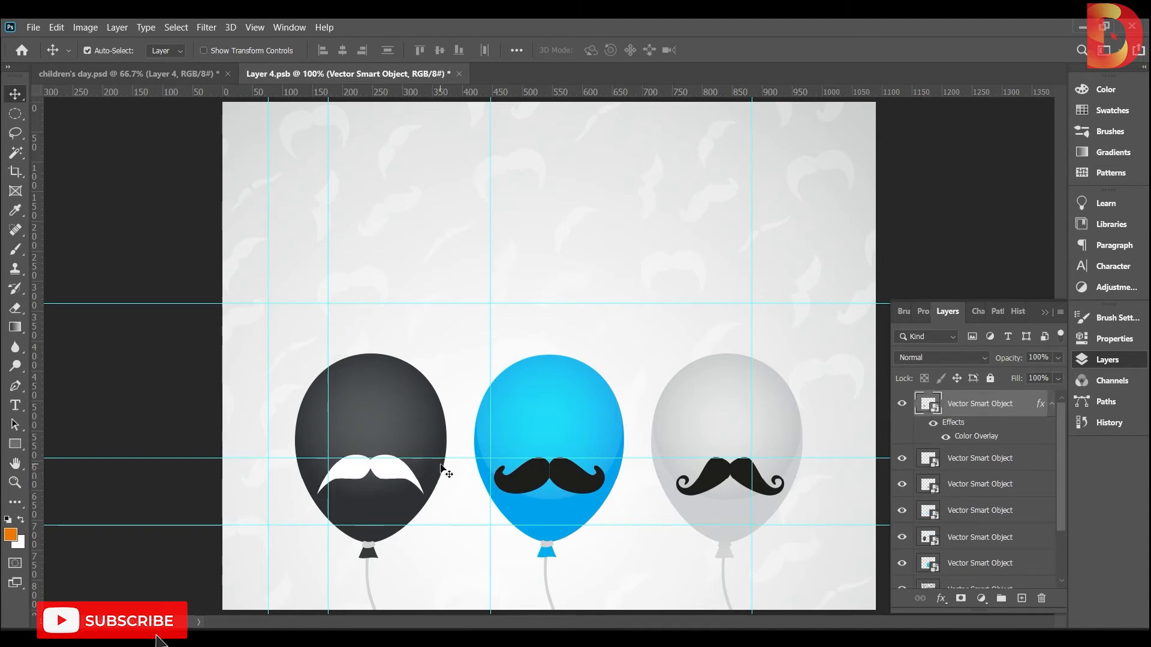
Switch to Illustrator and ungroup the black-and-white hats and glasses artwork
{"action": "left_click", "coordinate": [178, 229]}
{"action": "left_click", "coordinate": [552, 290]}
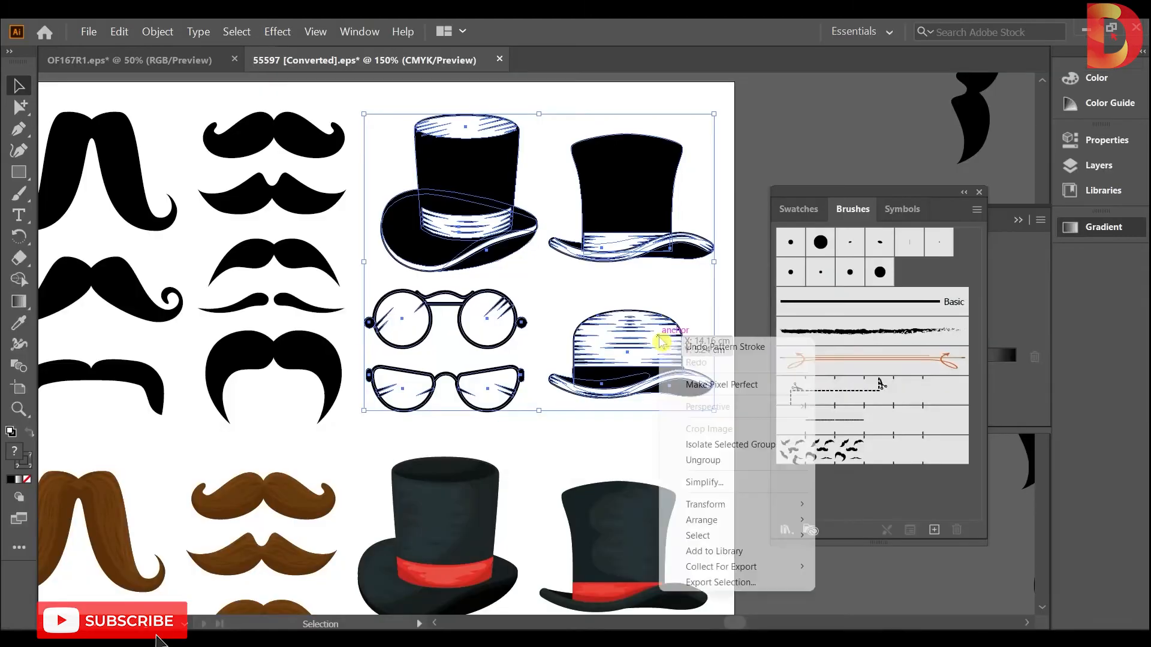
{"action": "left_click", "coordinate": [714, 457]}
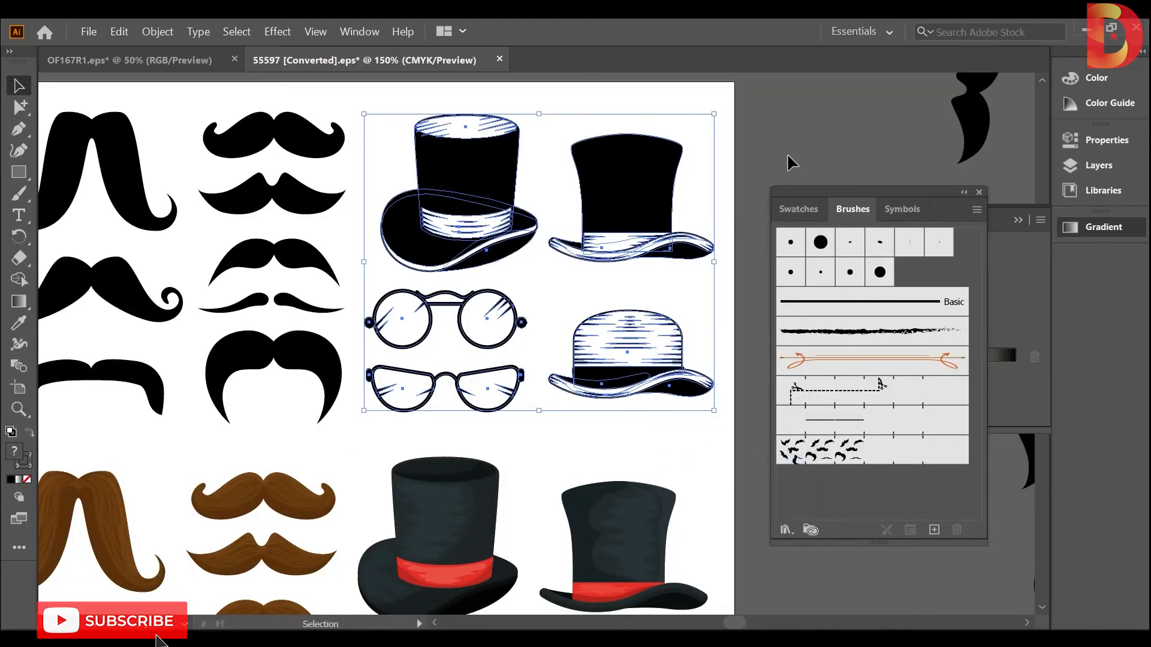
Copy the striped bowler hat into Photoshop as a Smart Object and place it in the canvas's upper area, above the balloons
{"action": "left_click", "coordinate": [787, 153]}
{"action": "left_click", "coordinate": [599, 378]}
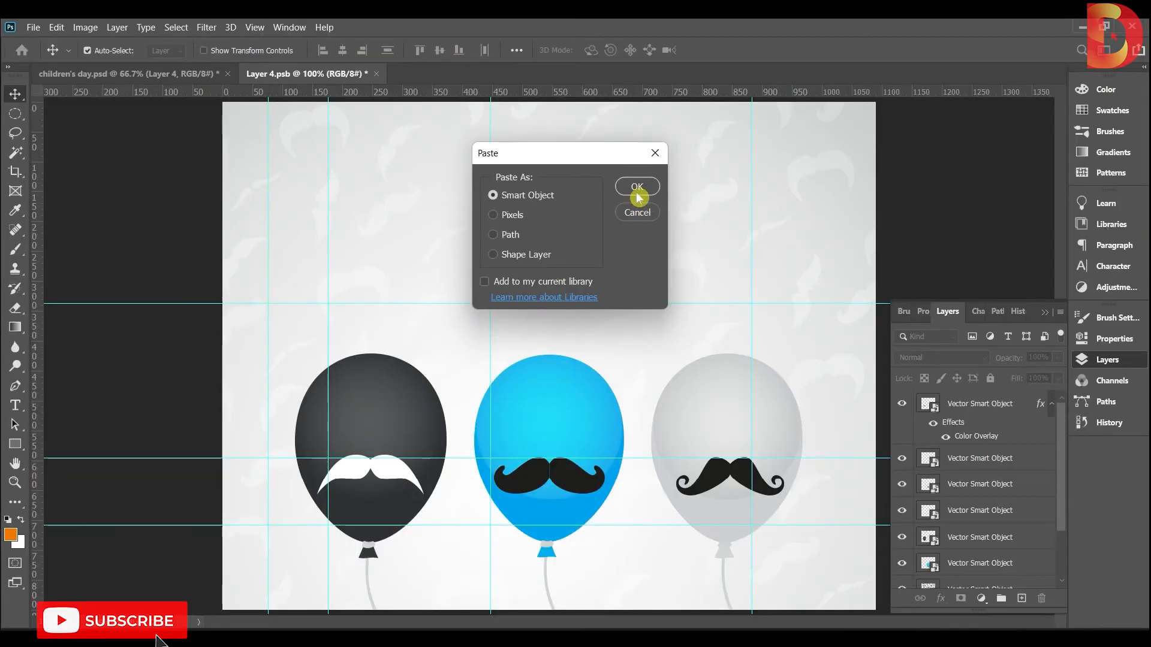
{"action": "left_click", "coordinate": [636, 193]}
{"action": "mouse_move", "coordinate": [579, 339]}
{"action": "left_mouse_down"}
{"action": "mouse_move", "coordinate": [638, 309]}
{"action": "mouse_move", "coordinate": [573, 348]}
{"action": "mouse_move", "coordinate": [574, 324]}
{"action": "left_mouse_up"}
{"action": "key", "text": "Return"}
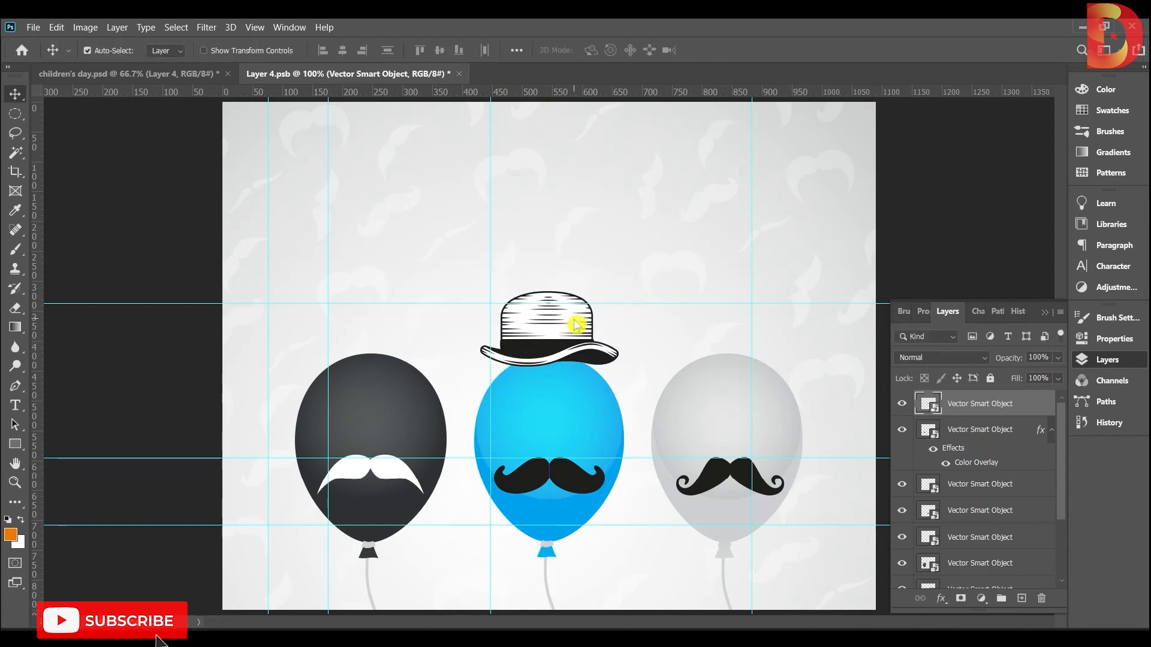
{"action": "left_click", "coordinate": [683, 294], "text": "alt"}
{"action": "left_click_drag", "start_coordinate": [561, 344], "coordinate": [480, 250]}
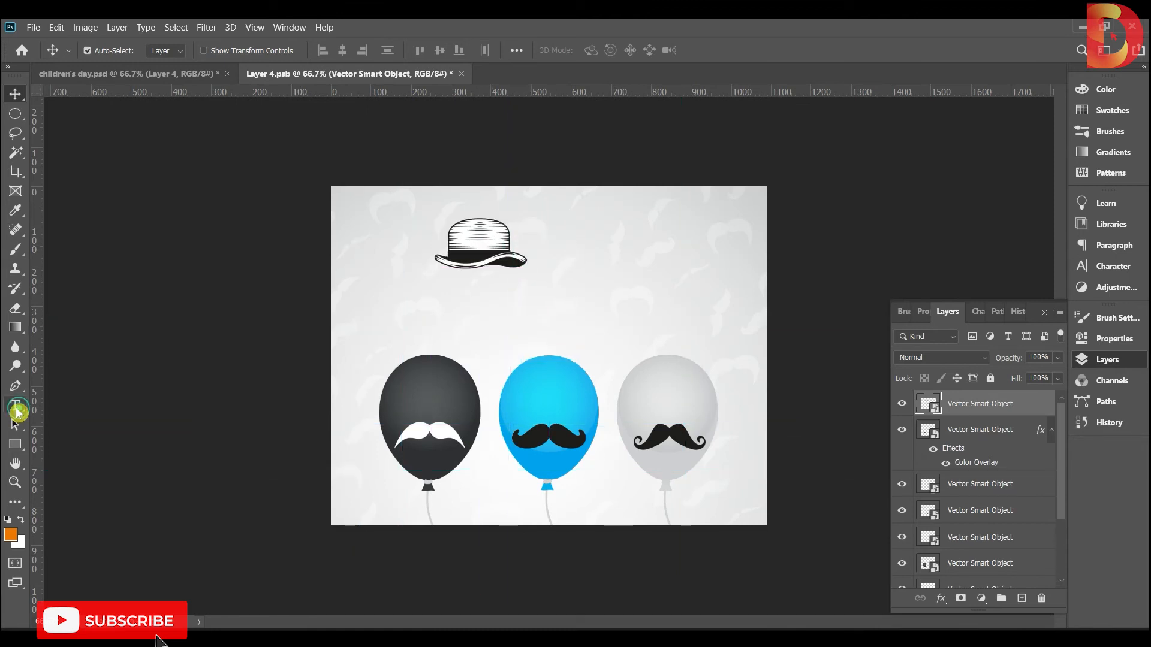
Add the centered text INTERNATIONAL in 28 pt Avenir LT Std 85 Heavy beside the hat
{"action": "left_click", "coordinate": [15, 406]}
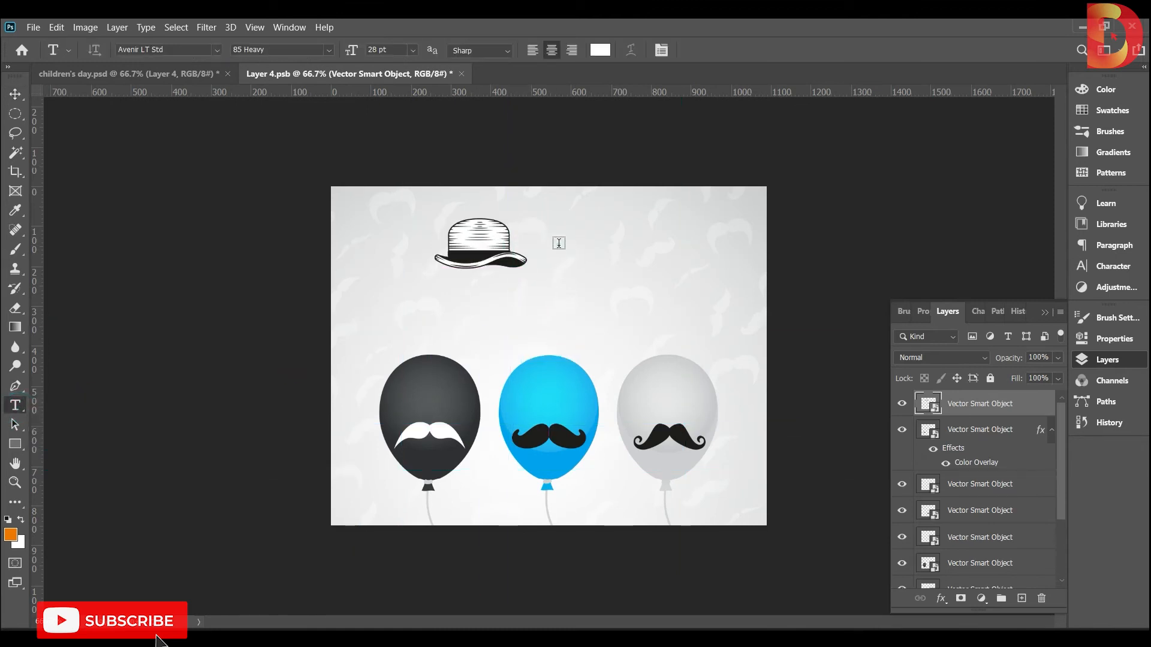
{"action": "left_click", "coordinate": [643, 242]}
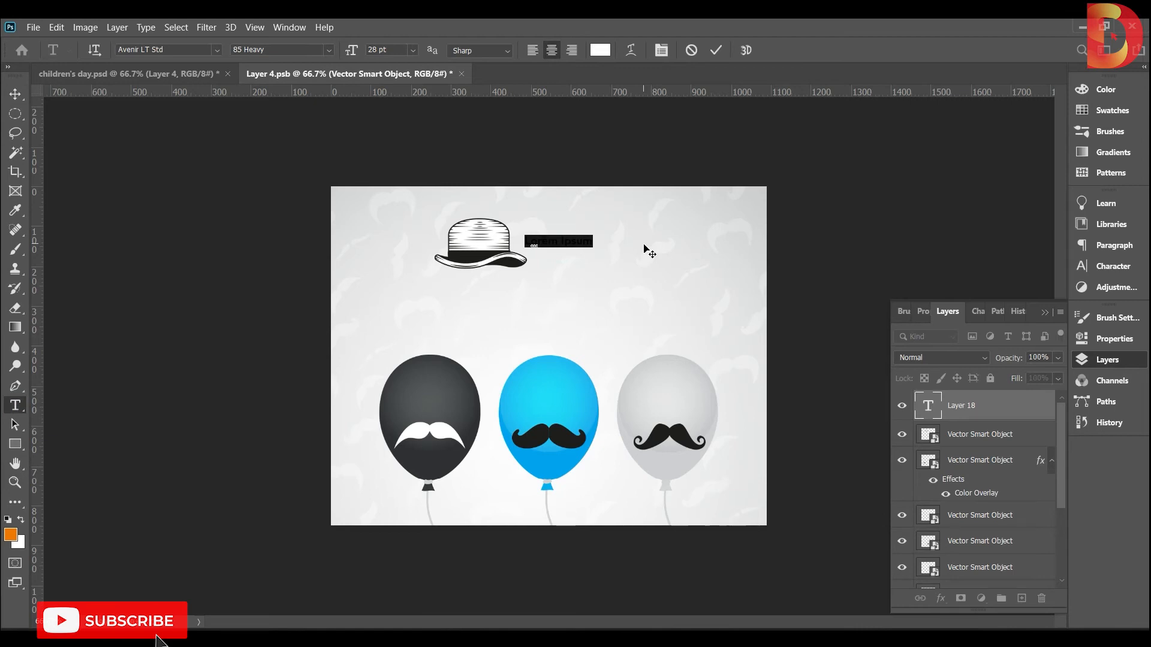
{"action": "key", "text": "BackSpace"}
{"action": "type", "text": "INTERNATIONAL"}
{"action": "left_click", "coordinate": [15, 93]}
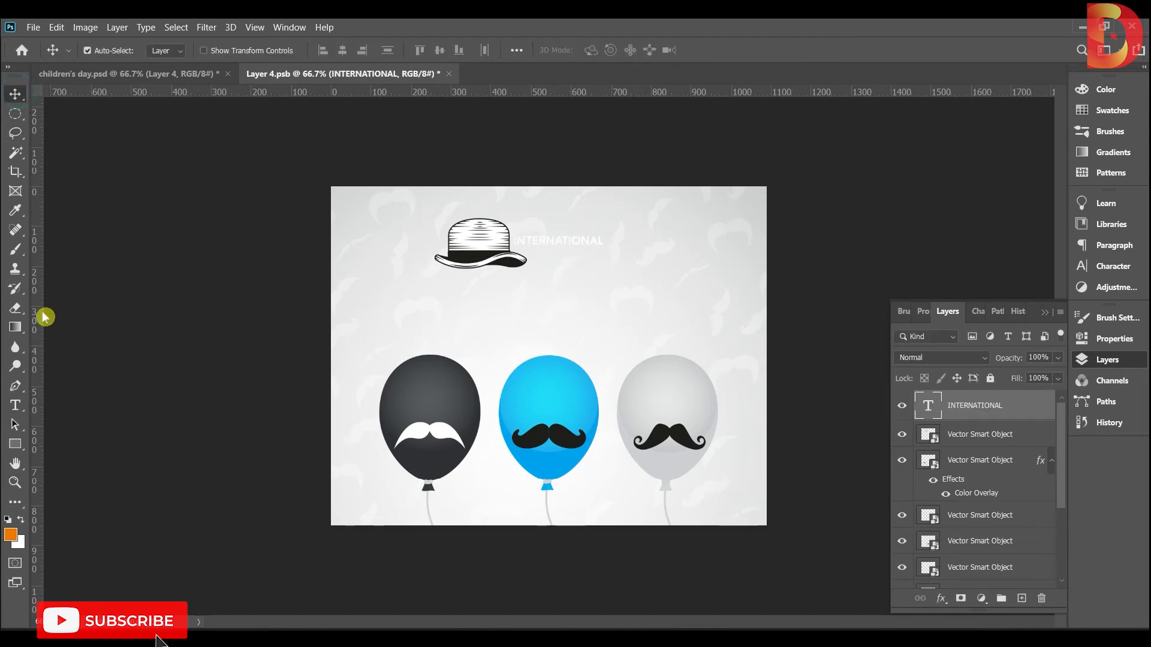
Set the foreground color to the blue balloon's darker blue (00a3ed) and fill the INTERNATIONAL text with it
{"action": "left_click", "coordinate": [11, 536]}
{"action": "left_click", "coordinate": [574, 361]}
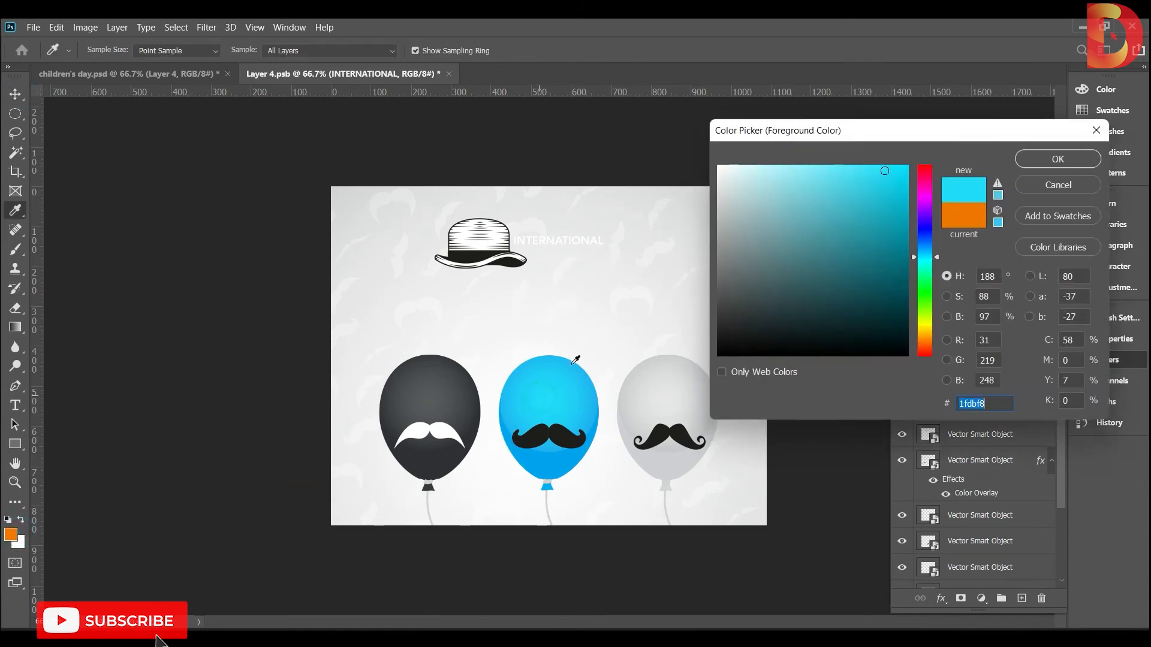
{"action": "left_click", "coordinate": [559, 467]}
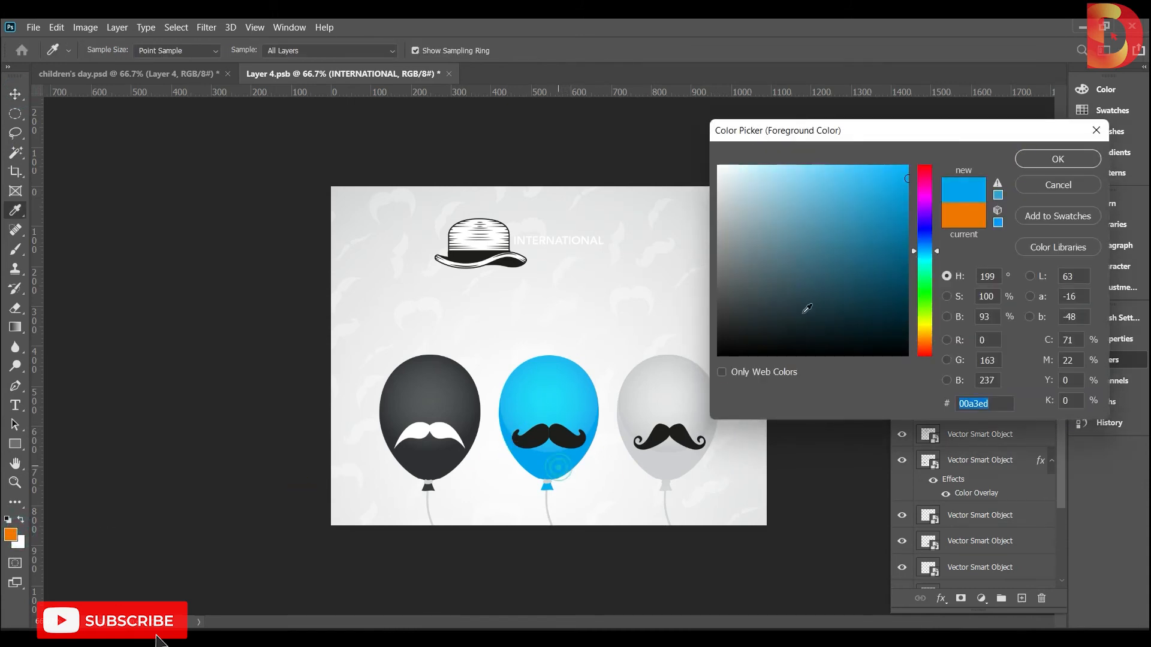
{"action": "left_click", "coordinate": [1030, 161]}
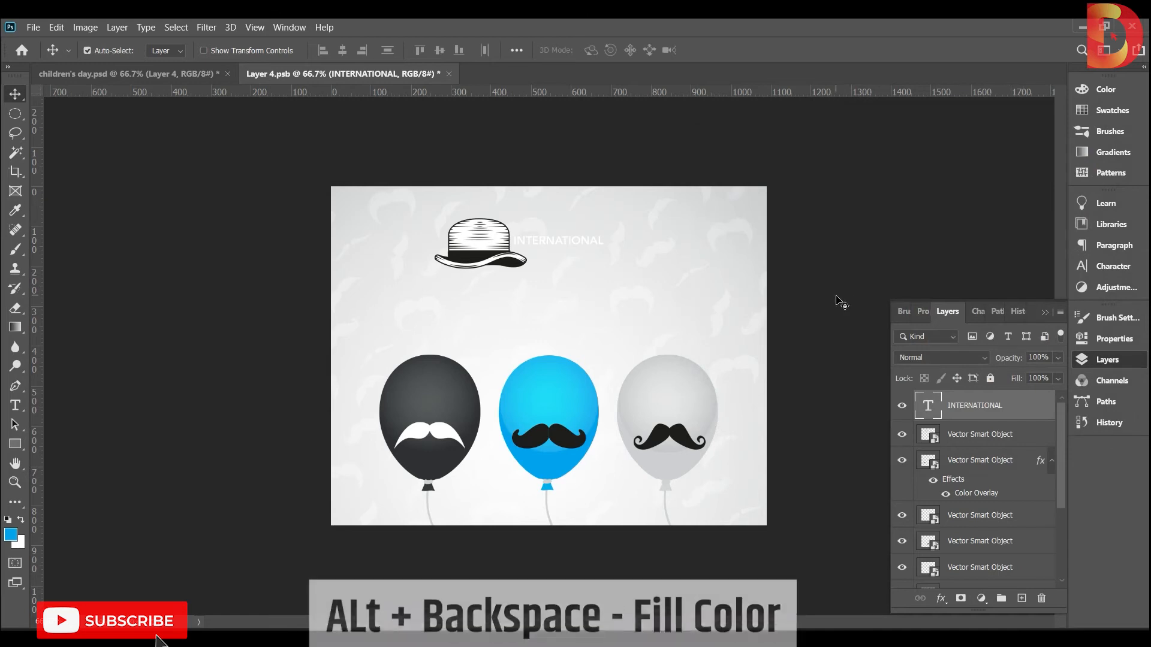
{"action": "key", "text": "alt+BackSpace"}
{"action": "key", "text": "ctrl+1"}
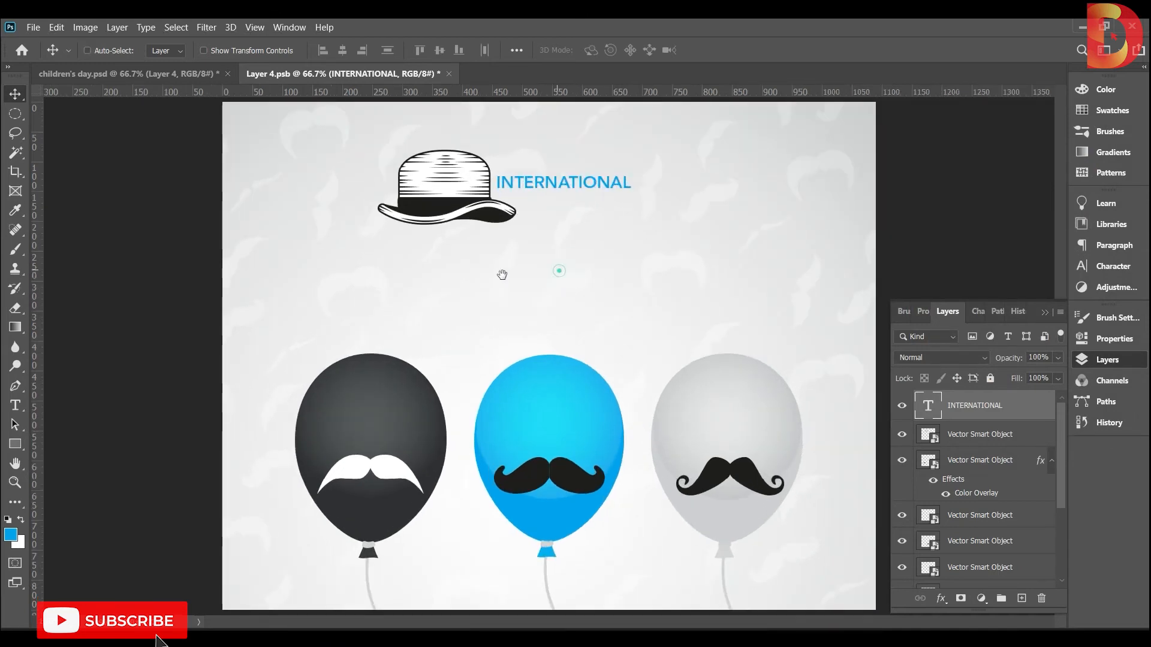
Shift the INTERNATIONAL text slightly farther from the hat and set its font style to 95 Black
{"action": "left_click_drag", "start_coordinate": [586, 187], "coordinate": [604, 185]}
{"action": "left_click", "coordinate": [18, 404]}
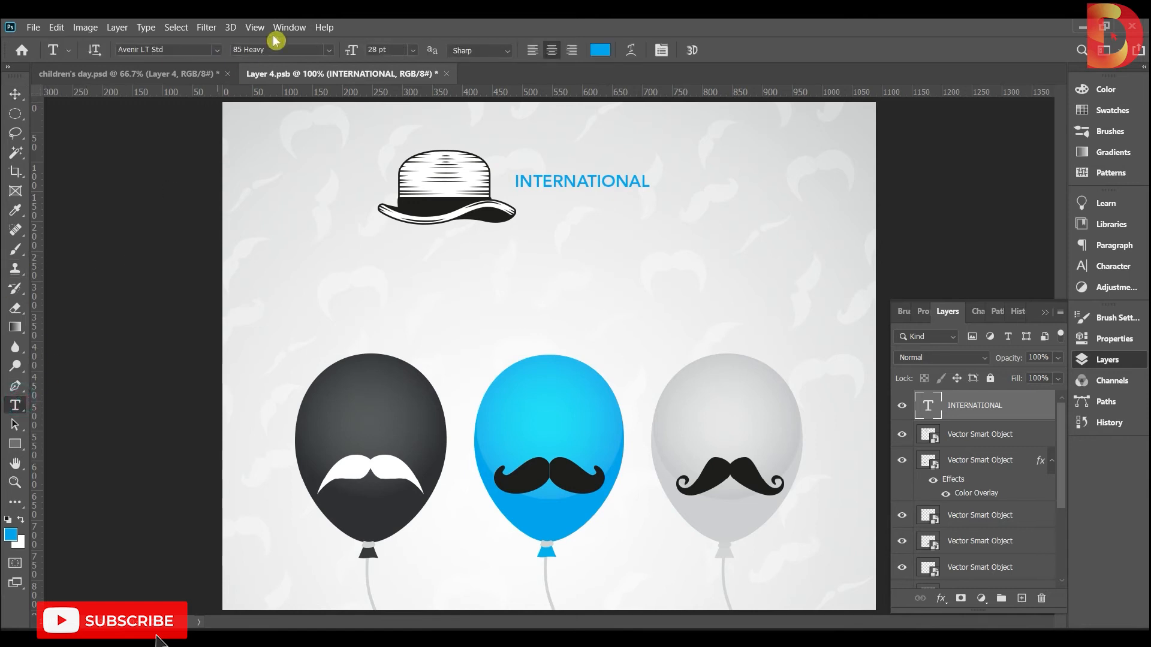
{"action": "left_click", "coordinate": [331, 50]}
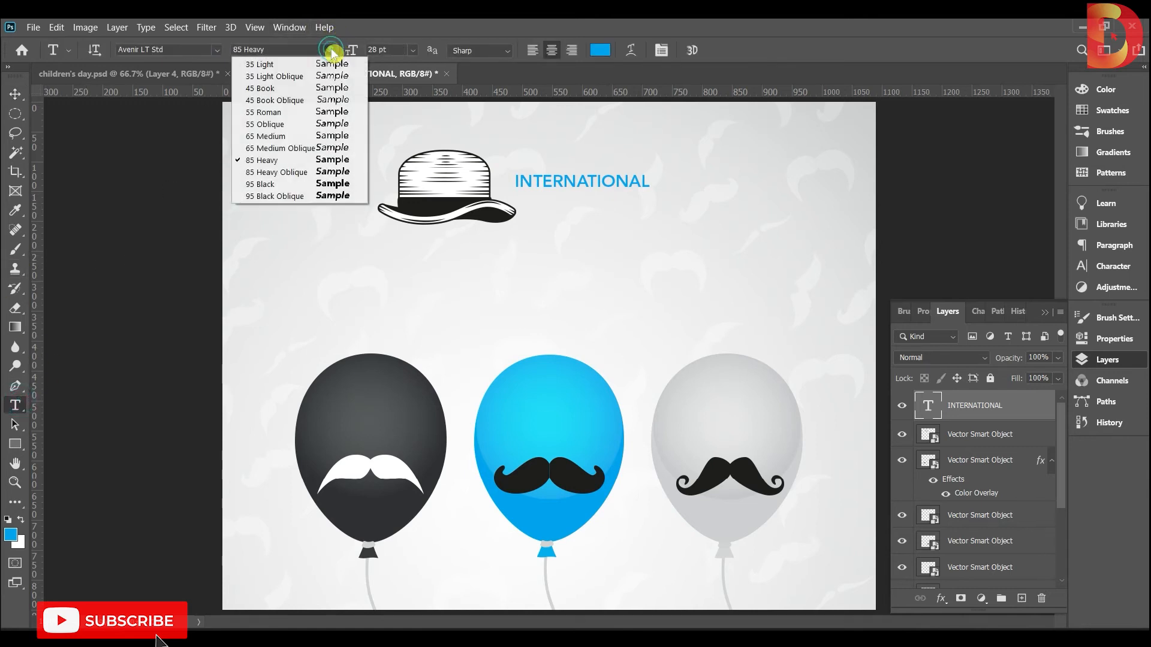
{"action": "left_click", "coordinate": [331, 184]}
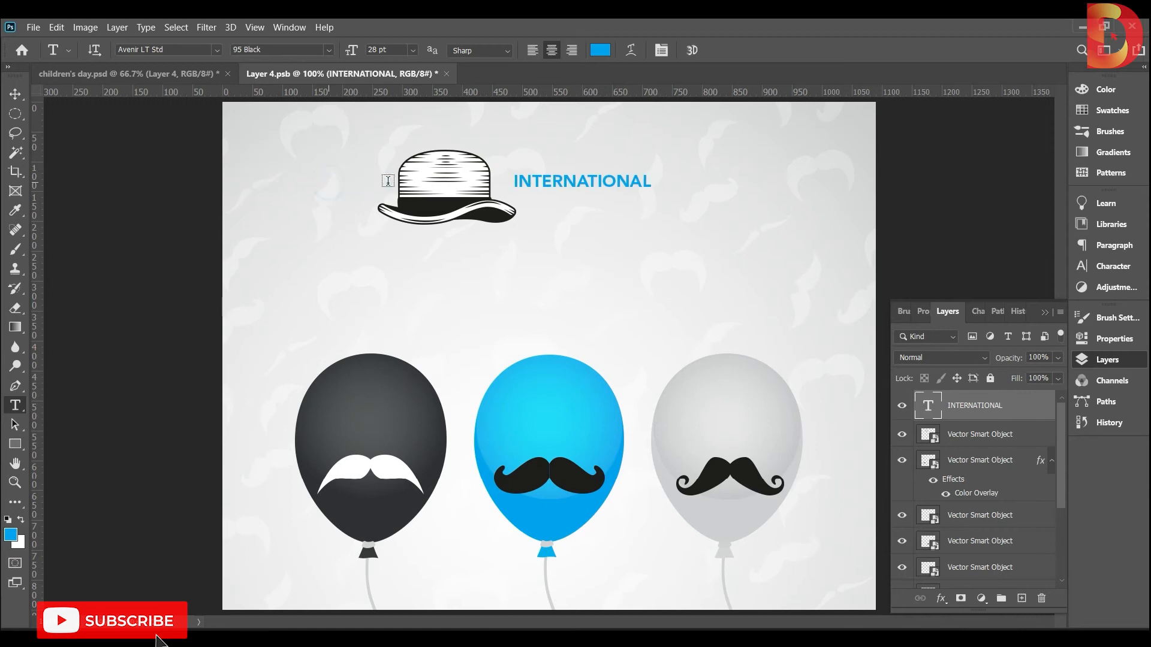
Enlarge the INTERNATIONAL text to 40 pt and move it clear of the hat's brim
{"action": "double_click", "coordinate": [626, 181]}
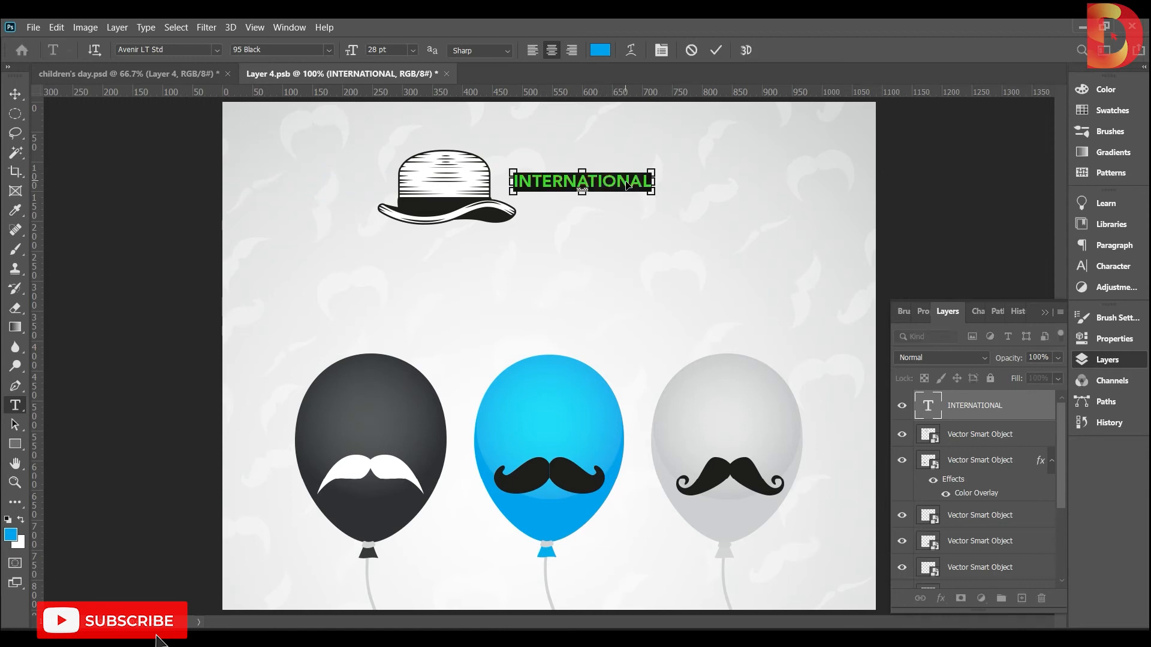
{"action": "key", "text": "ctrl+shift+period"}
{"action": "key", "text": "ctrl+shift+period"}
{"action": "key", "text": "ctrl+shift+period"}
{"action": "key", "text": "ctrl+shift+period"}
{"action": "key", "text": "ctrl+shift+period"}
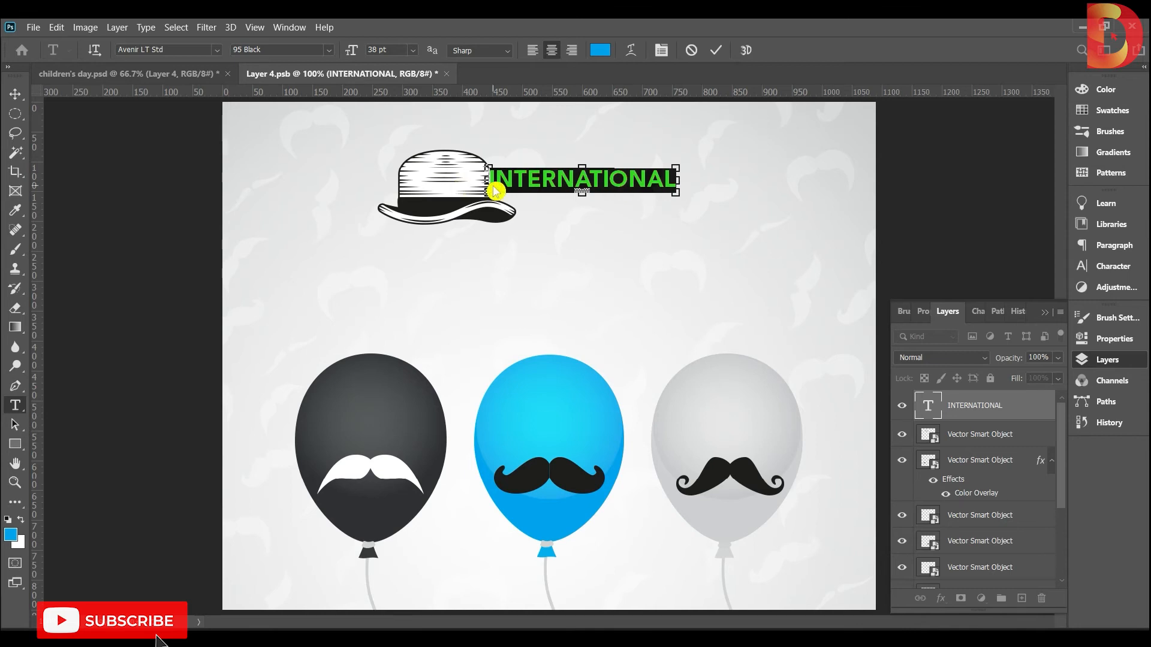
{"action": "key", "text": "ctrl+shift+period"}
{"action": "left_click", "coordinate": [15, 95]}
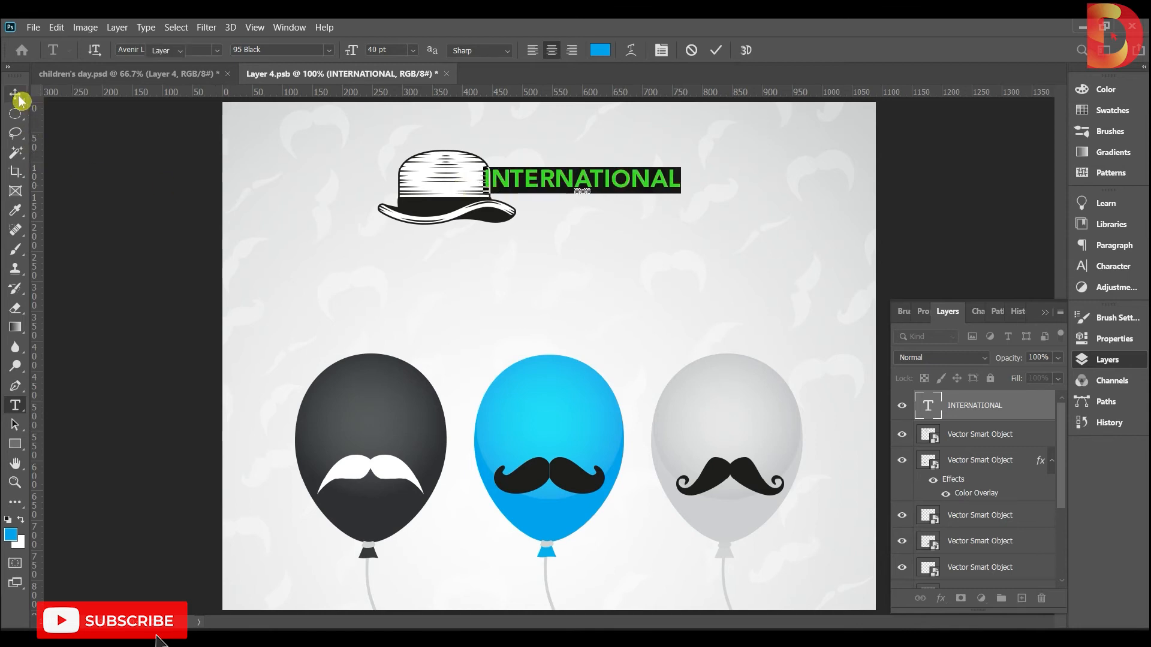
{"action": "left_click_drag", "start_coordinate": [584, 182], "coordinate": [617, 174]}
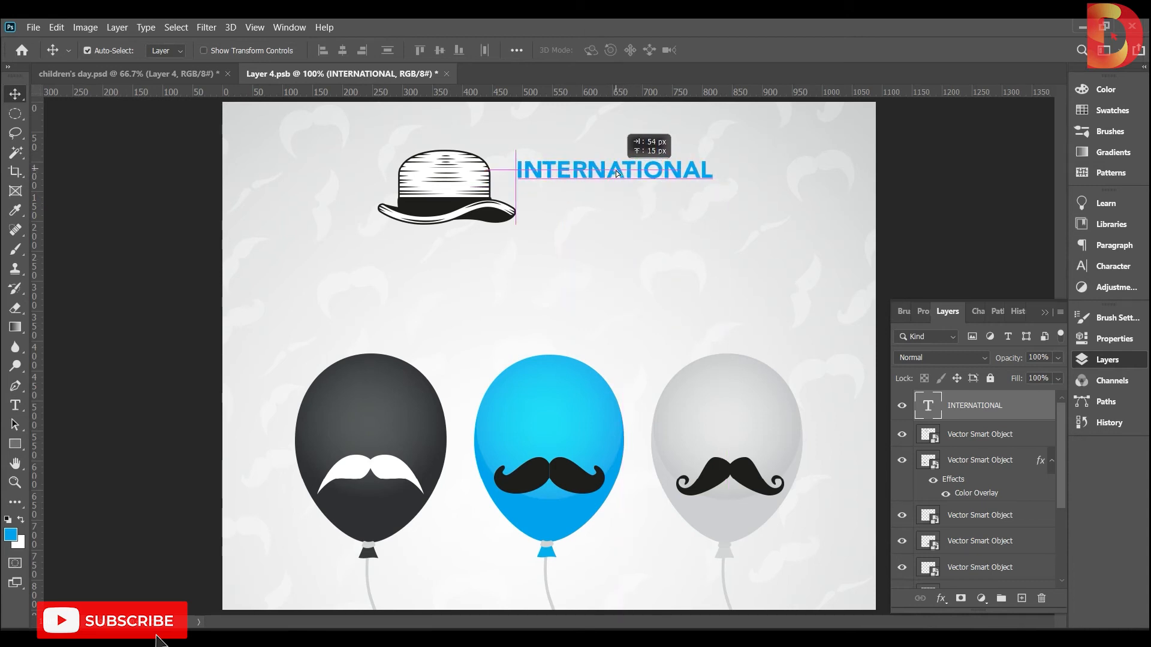
Duplicate the INTERNATIONAL text directly below itself and change the copy's wording to MEN'S DAY
{"action": "left_click_drag", "start_coordinate": [617, 174], "coordinate": [621, 226]}
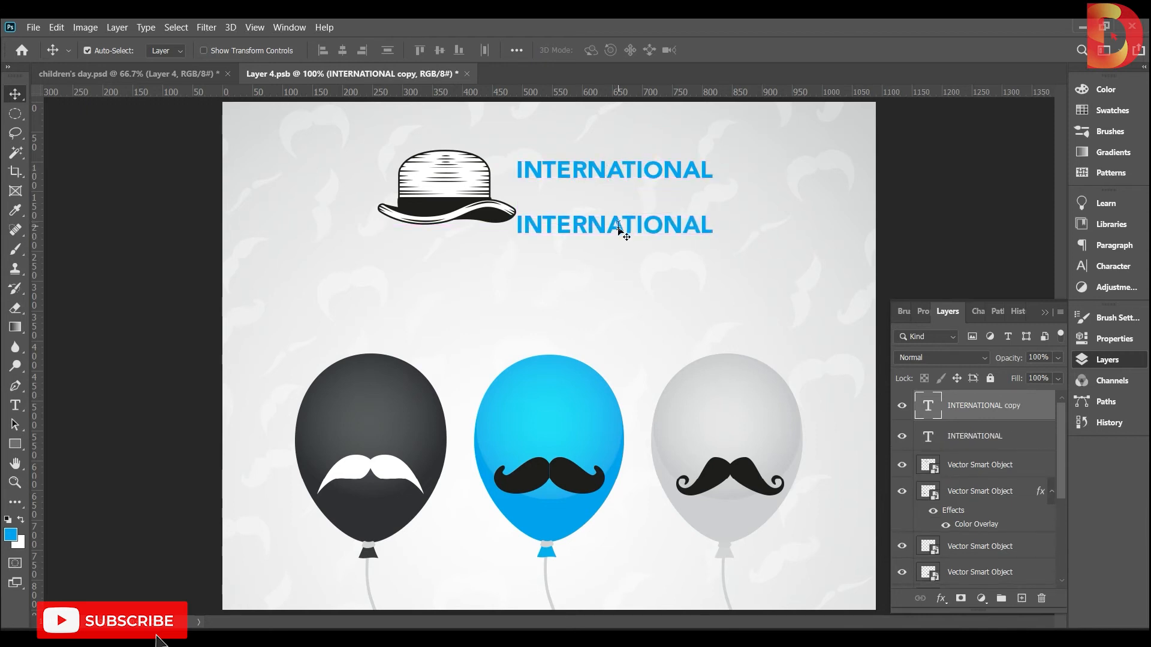
{"action": "double_click", "coordinate": [619, 227]}
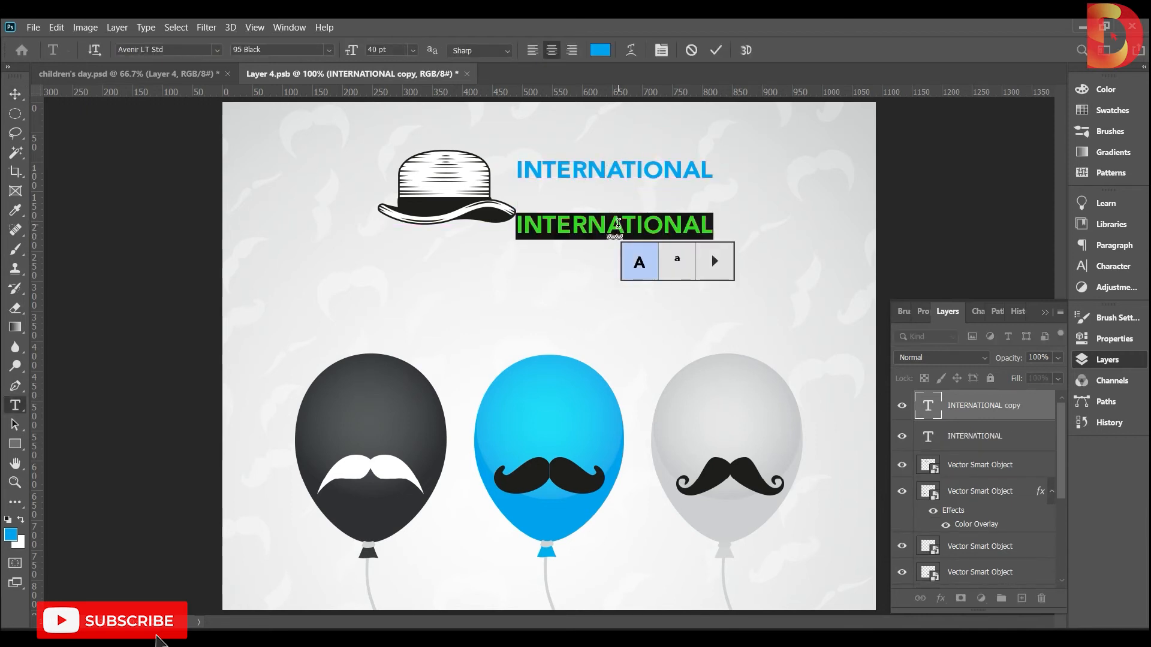
{"action": "type", "text": "MEN"}
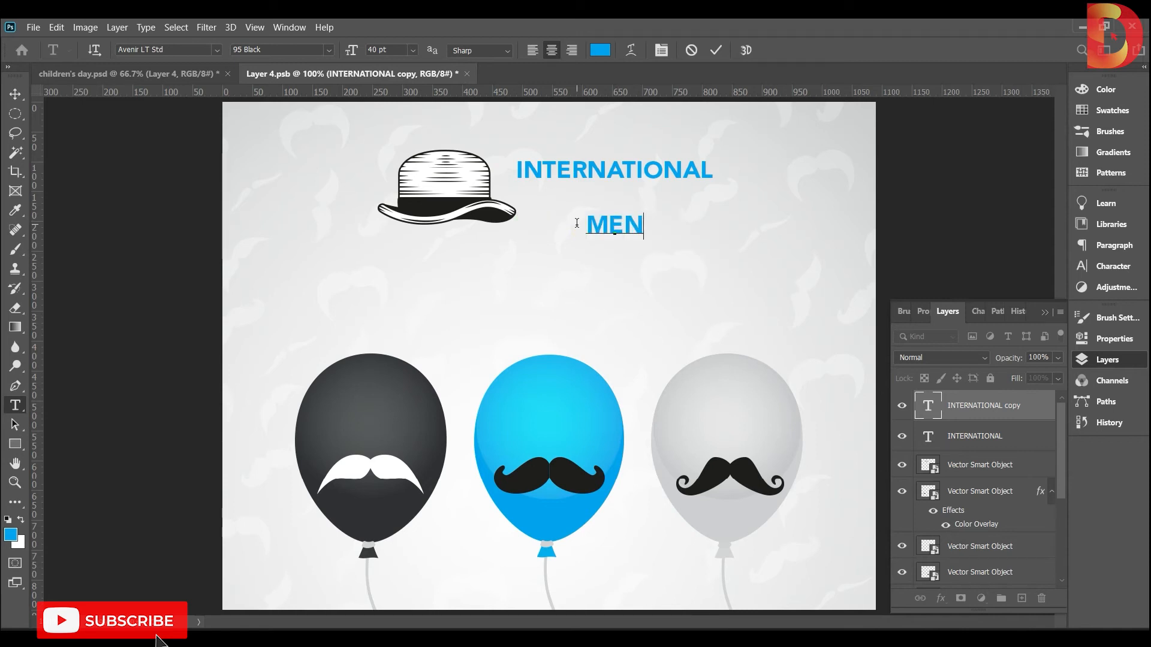
{"action": "type", "text": "'S DAY"}
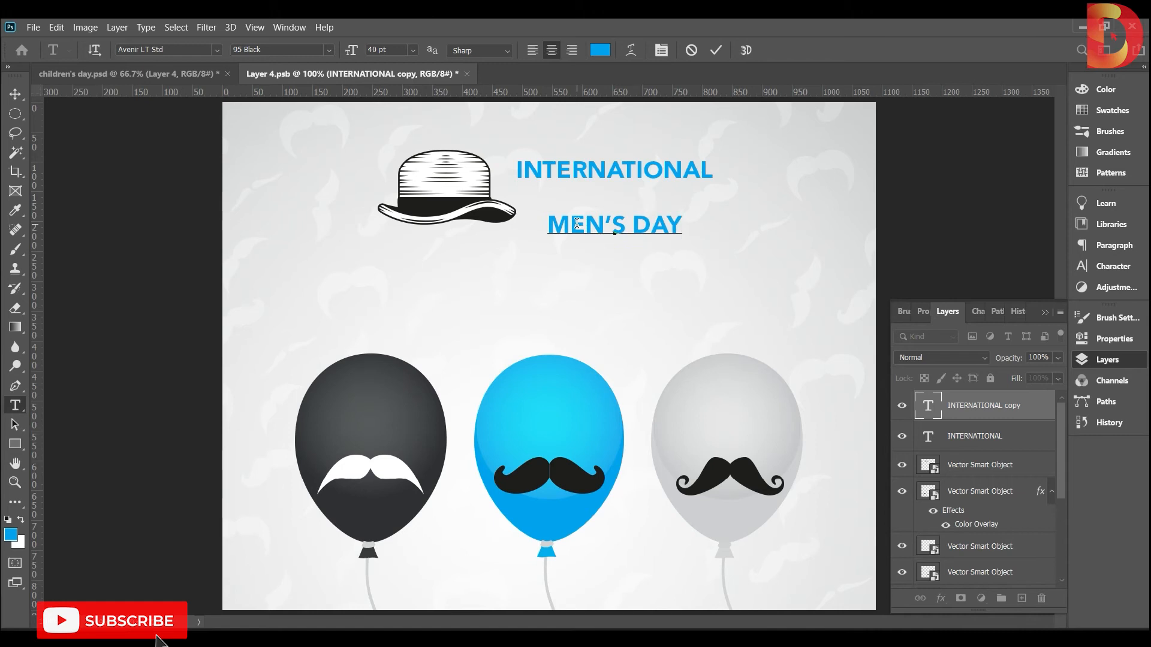
{"action": "left_click", "coordinate": [15, 94]}
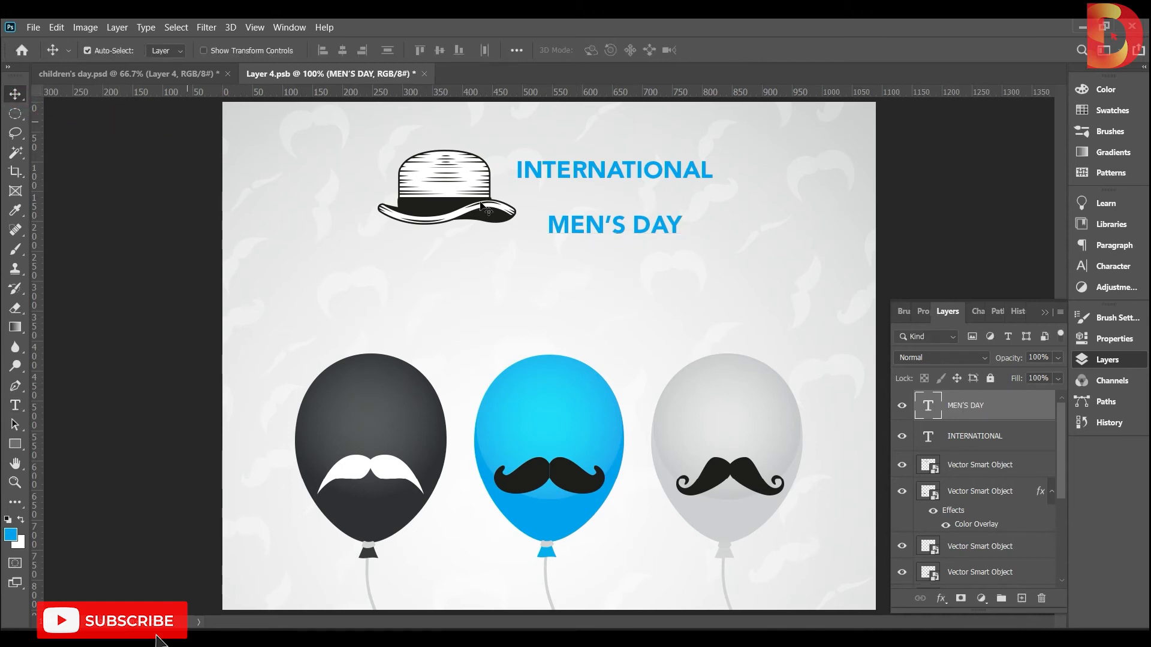
Move the bowler hat near the canvas's upper edge and center it horizontally on the canvas
{"action": "left_click_drag", "start_coordinate": [458, 191], "coordinate": [527, 154]}
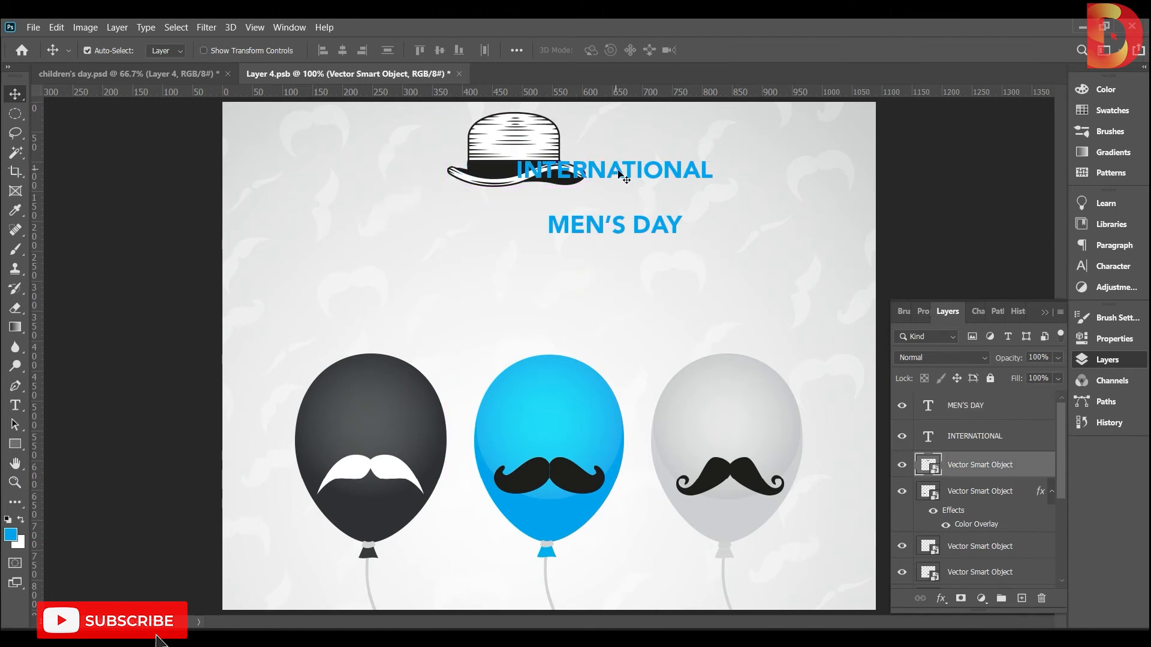
{"action": "left_click", "coordinate": [473, 228]}
{"action": "left_click_drag", "start_coordinate": [489, 165], "coordinate": [507, 156]}
{"action": "key", "text": "ctrl+a"}
{"action": "left_click", "coordinate": [343, 54]}
{"action": "key", "text": "ctrl+d"}
{"action": "left_click_drag", "start_coordinate": [577, 137], "coordinate": [577, 150]}
Stack INTERNATIONAL and MEN'S DAY under the hat and scale MEN'S DAY up to about 200%, about 450 px wide
{"action": "left_click_drag", "start_coordinate": [626, 177], "coordinate": [555, 207]}
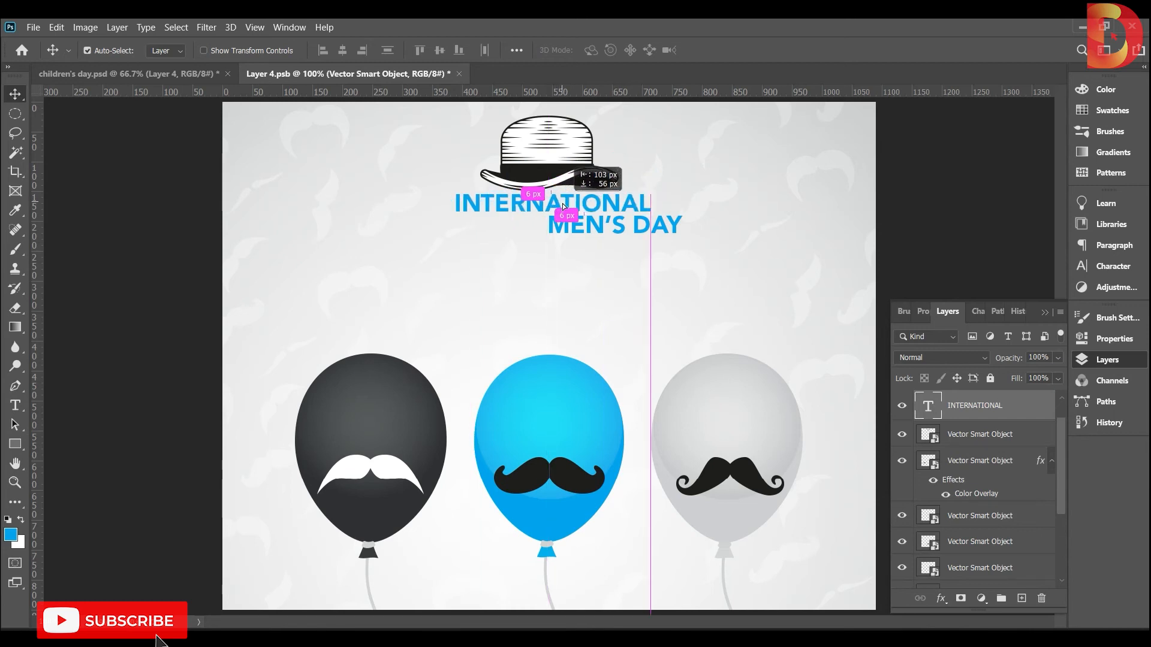
{"action": "left_click_drag", "start_coordinate": [601, 229], "coordinate": [539, 239]}
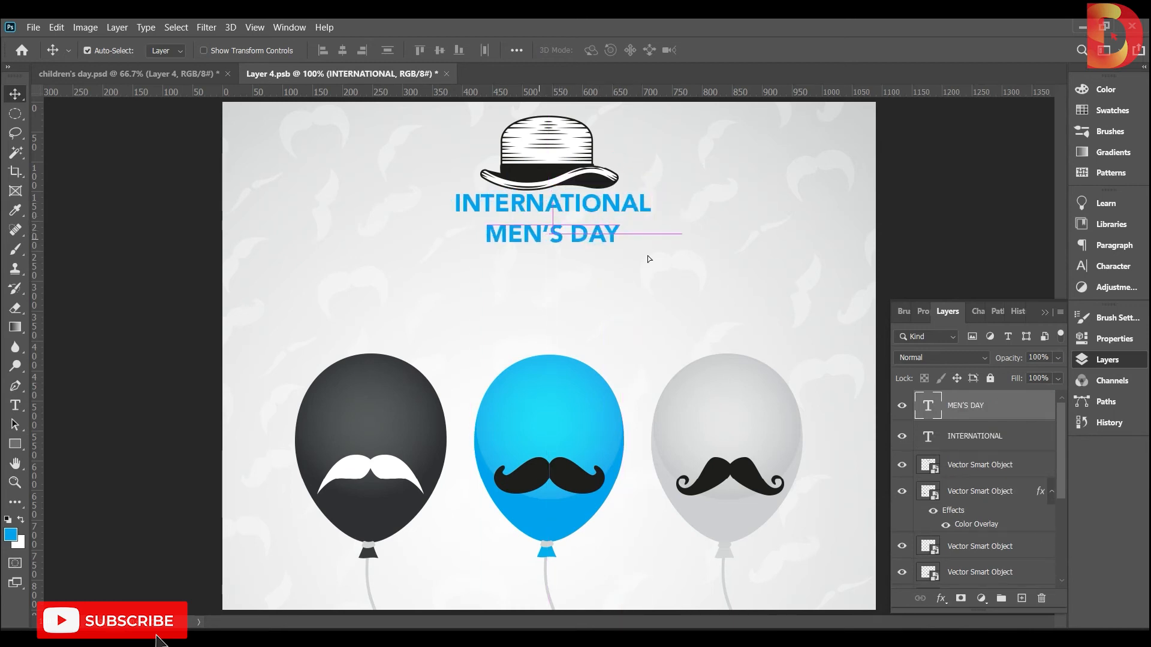
{"action": "key", "text": "ctrl+t"}
{"action": "left_click_drag", "start_coordinate": [620, 223], "coordinate": [683, 199]}
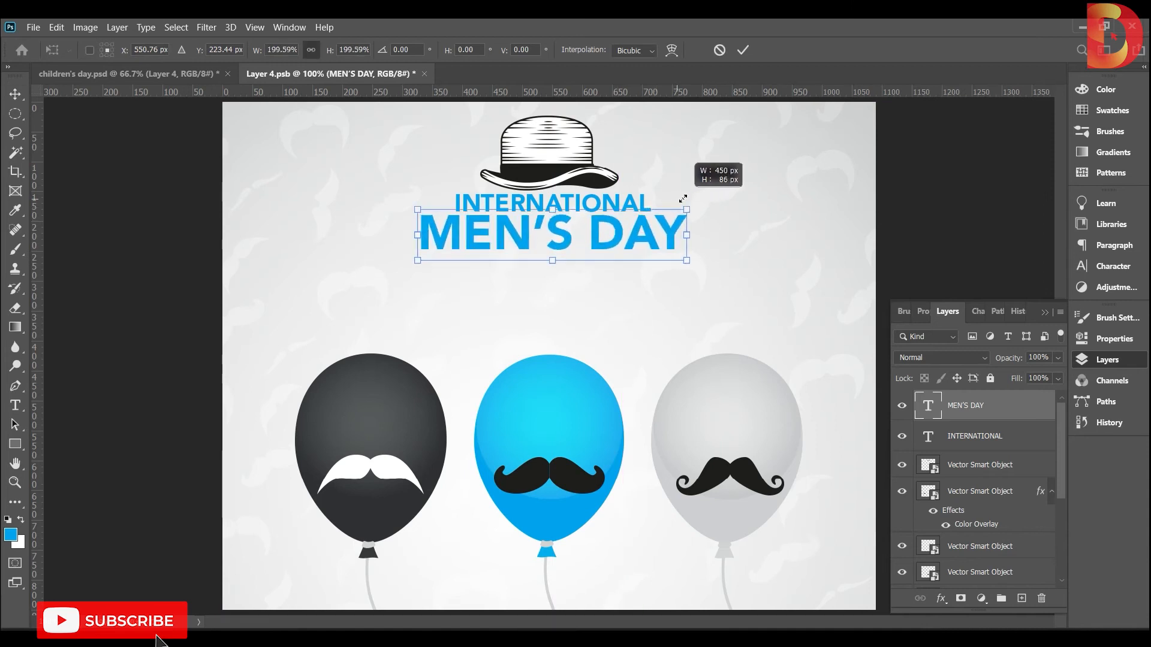
{"action": "key", "text": "Return"}
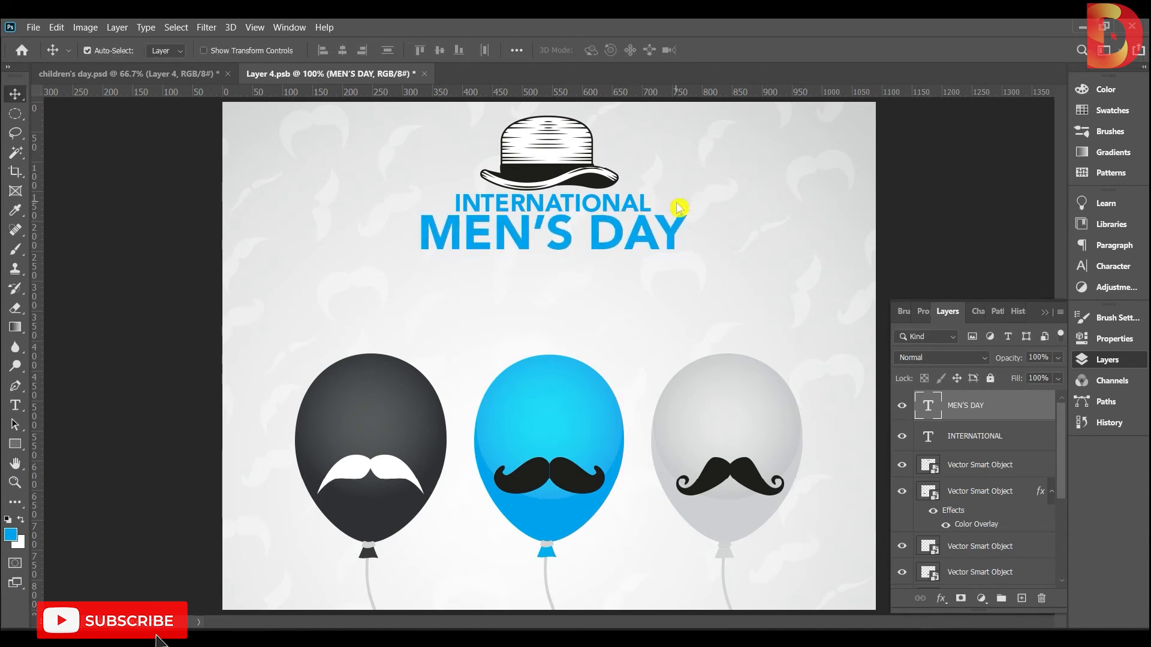
{"action": "left_click_drag", "start_coordinate": [600, 221], "coordinate": [602, 223]}
Select the hat and both text lines together and center them horizontally on the canvas
{"action": "left_click", "coordinate": [597, 202]}
{"action": "left_click", "coordinate": [595, 235], "text": "shift"}
{"action": "left_click", "coordinate": [570, 160], "text": "shift"}
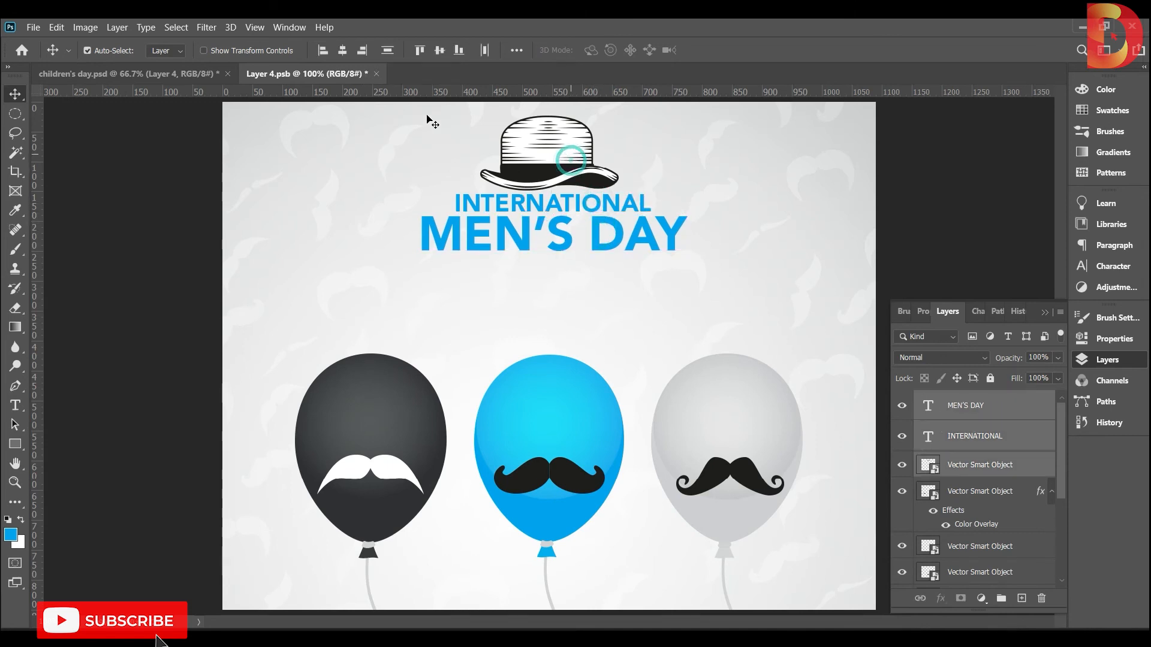
{"action": "left_click", "coordinate": [342, 50]}
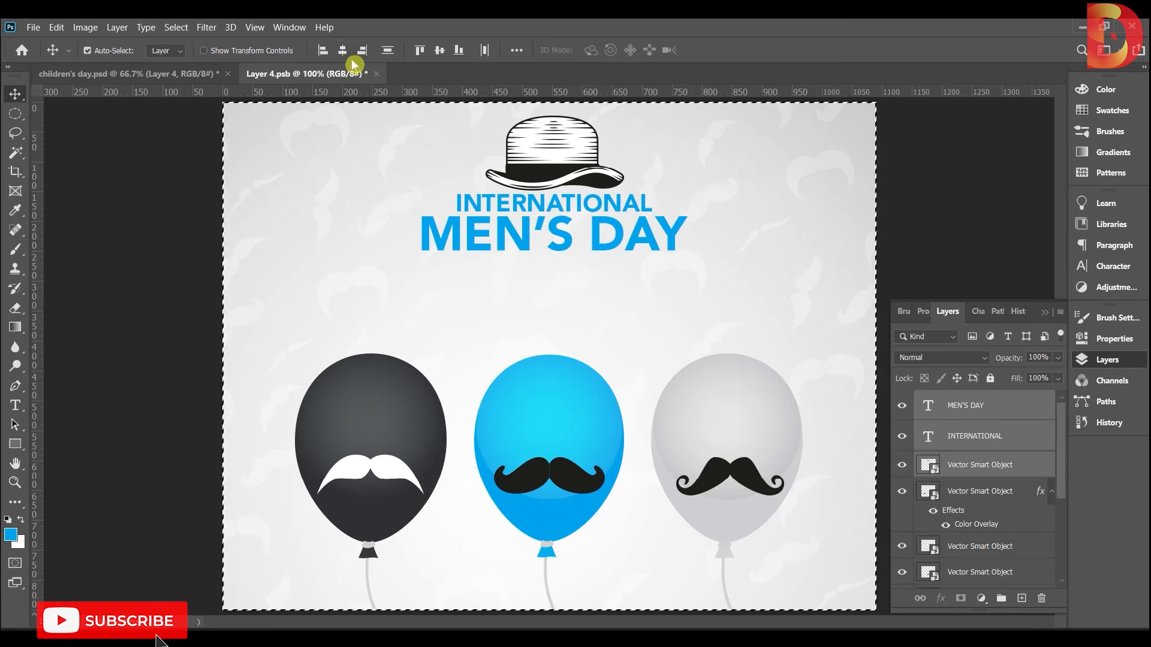
{"action": "left_click", "coordinate": [342, 50]}
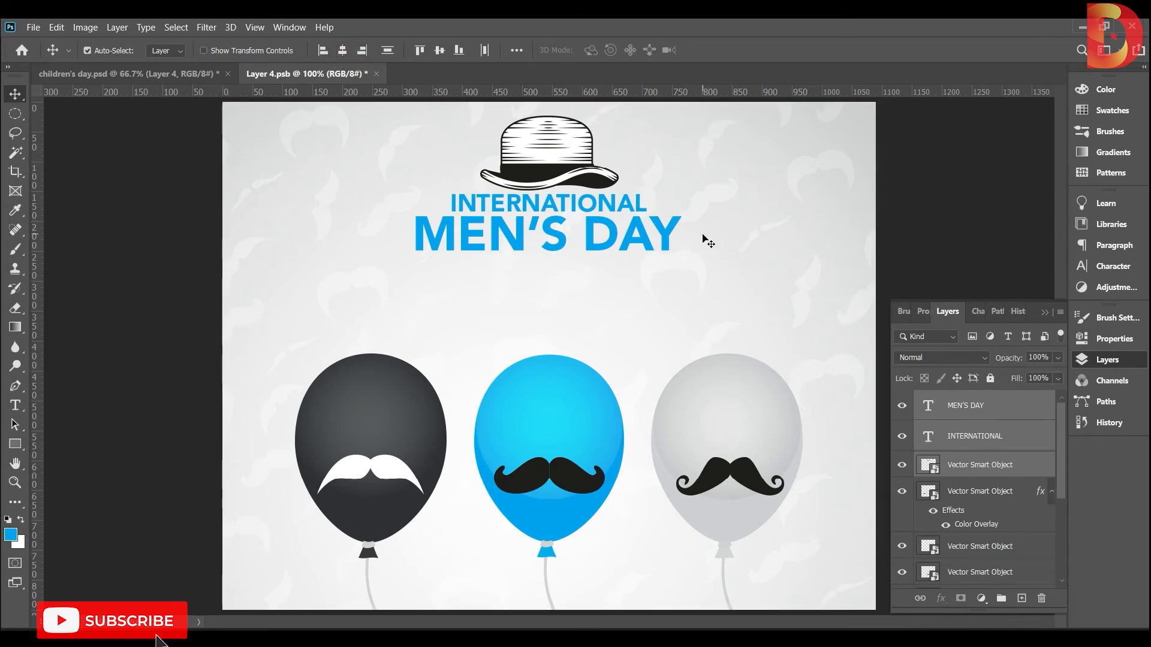
Nudge the hat and both title lines down by about 8 px
{"action": "key", "text": "Down"}
{"action": "key", "text": "Down"}
{"action": "key", "text": "Down"}
{"action": "key", "text": "Down"}
{"action": "key", "text": "Down"}
{"action": "key", "text": "Down"}
{"action": "key", "text": "Down"}
{"action": "key", "text": "Down"}
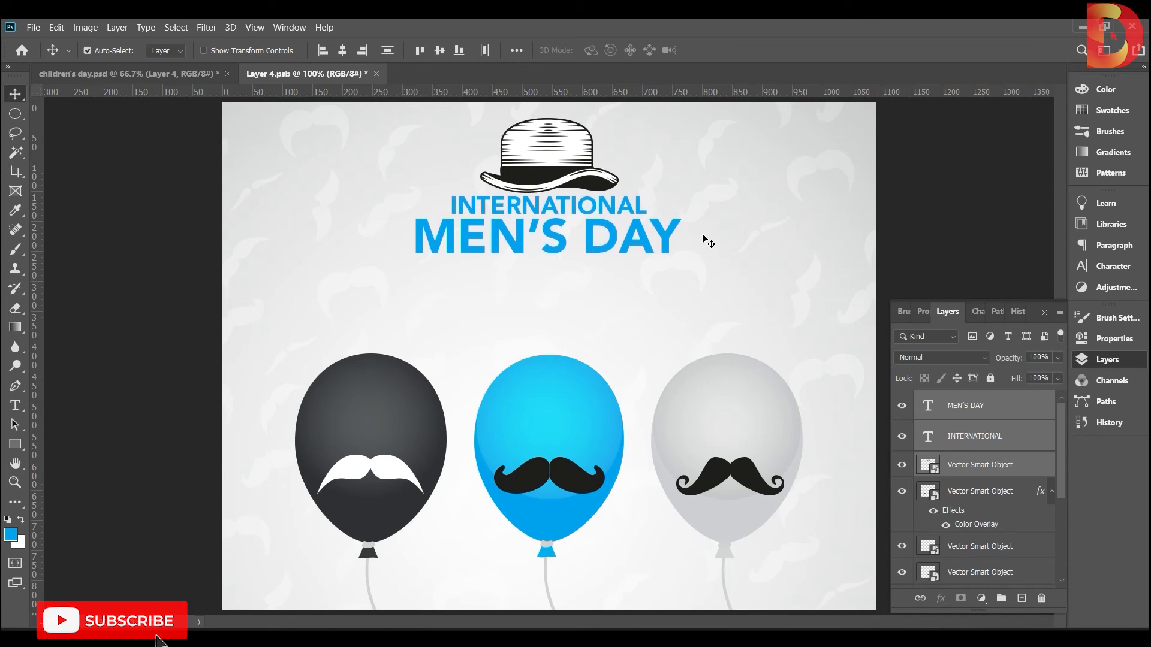
{"action": "left_click", "coordinate": [705, 239]}
Sample the dark balloon's grey (4f5254) and fill the INTERNATIONAL text with it
{"action": "left_click", "coordinate": [597, 210]}
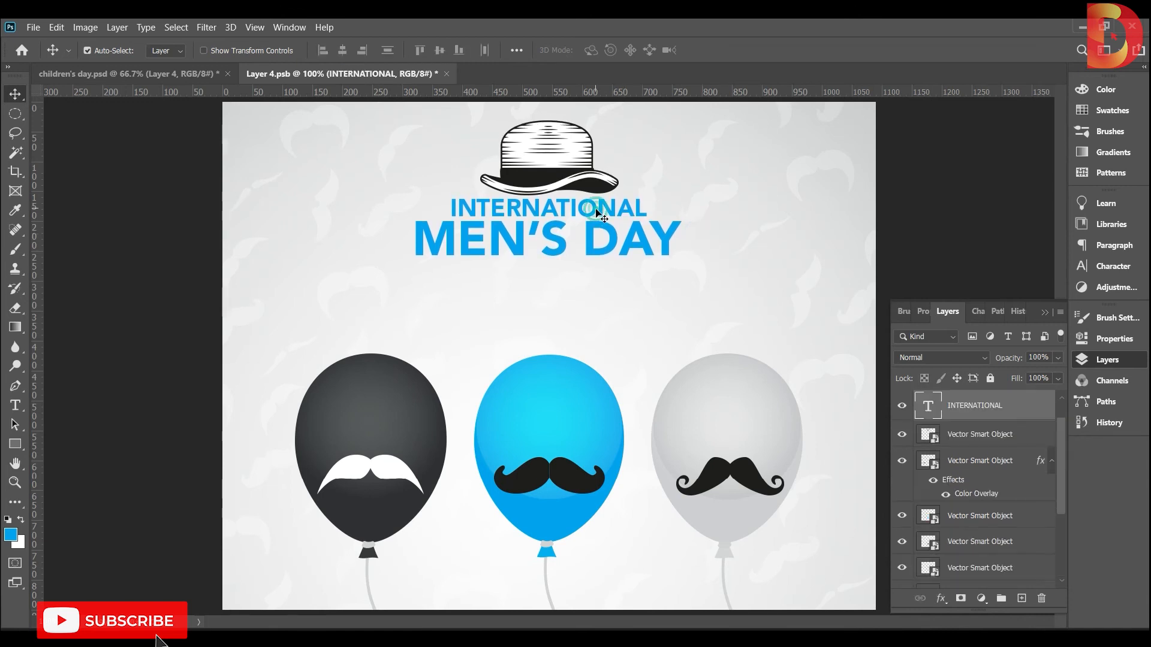
{"action": "key", "text": "i"}
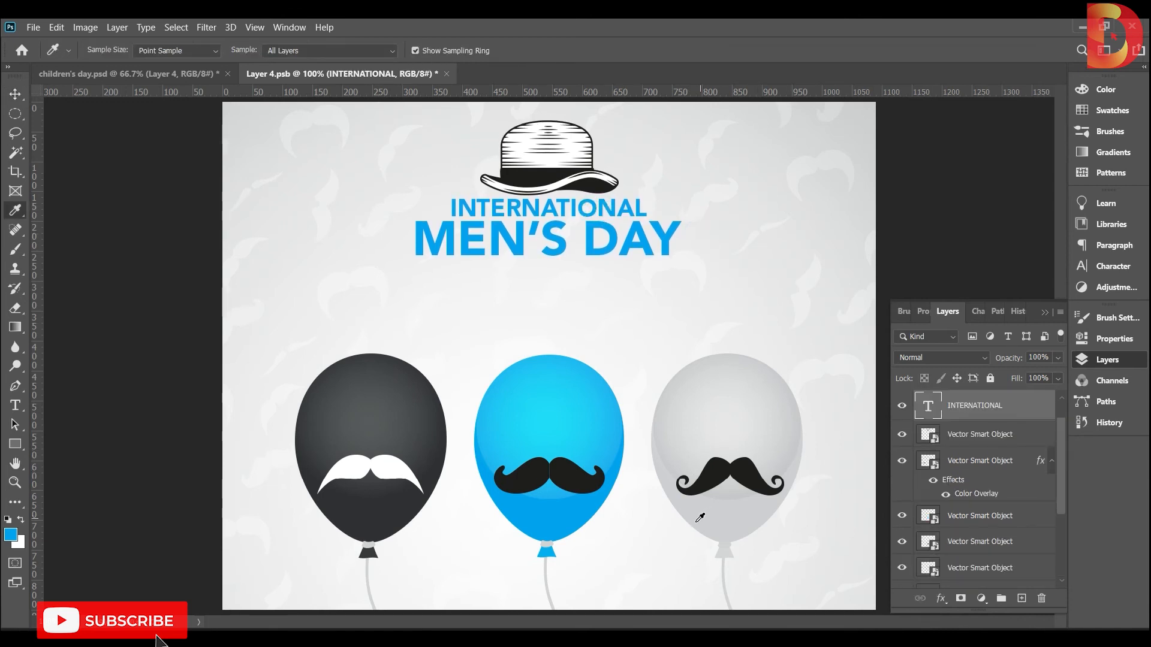
{"action": "left_click", "coordinate": [405, 420]}
{"action": "key", "text": "alt+BackSpace"}
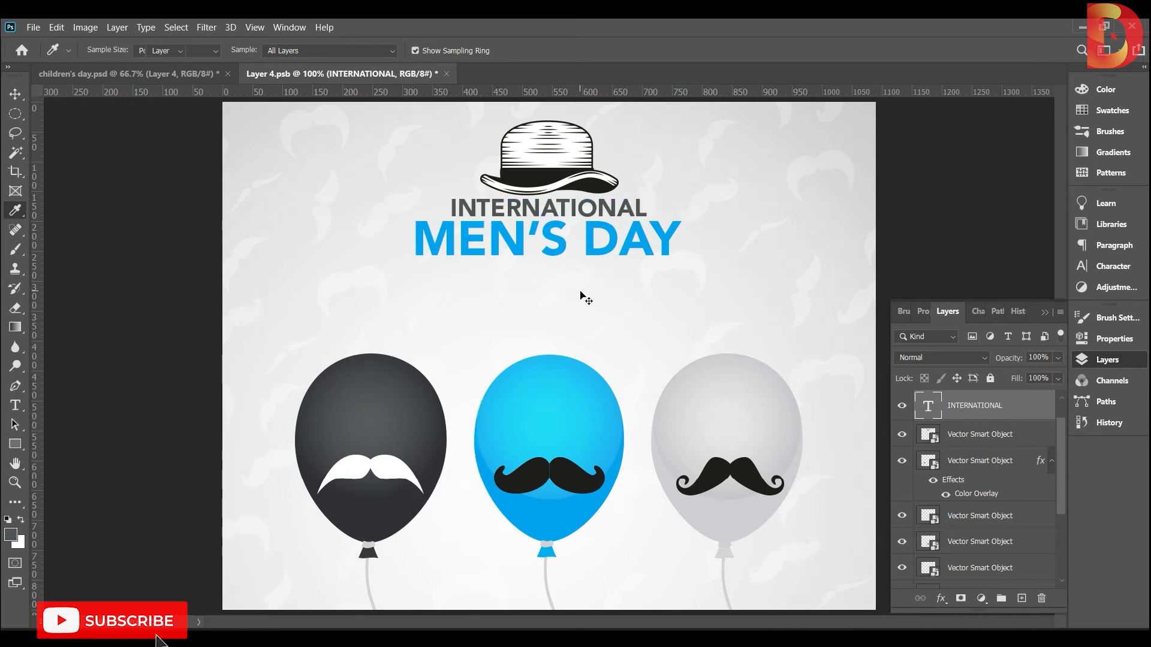
{"action": "key", "text": "v"}
Copy the lower black outline glasses from Illustrator and paste them into the Photoshop design as a Smart Object
{"action": "left_click", "coordinate": [585, 297]}
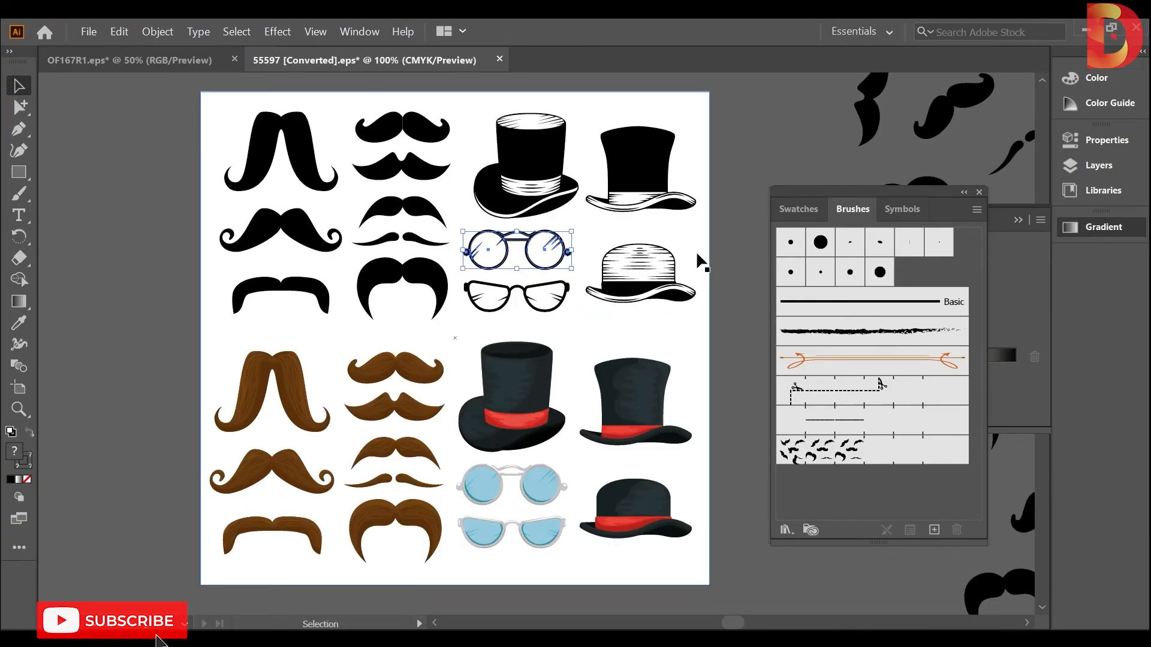
{"action": "left_click", "coordinate": [564, 292]}
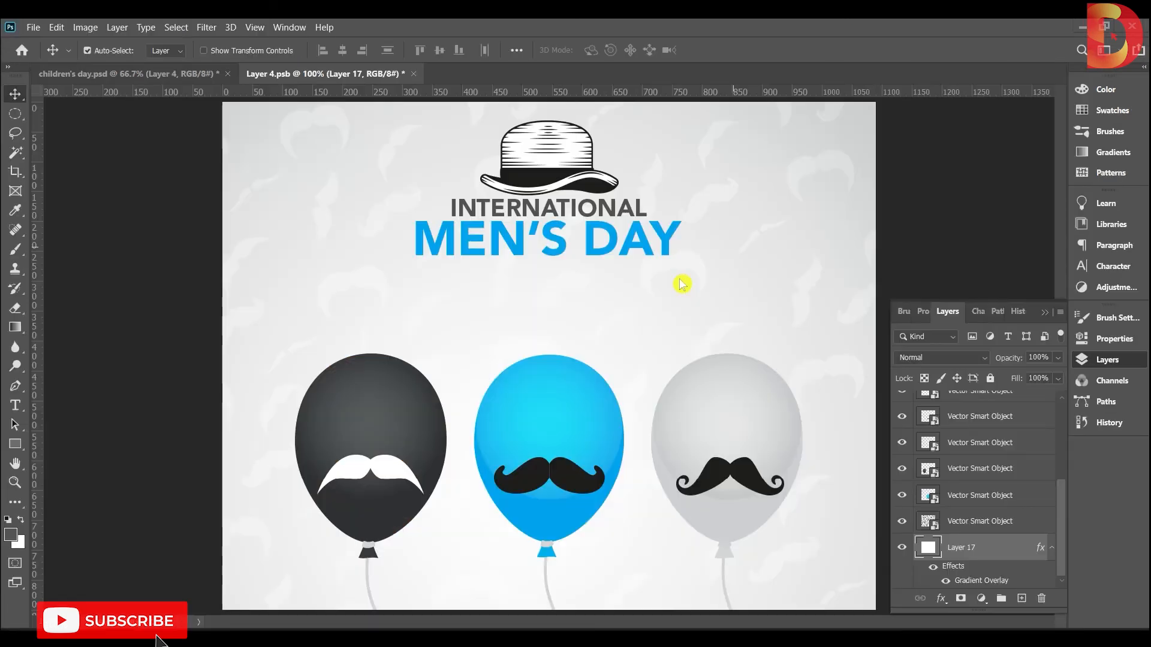
{"action": "scroll", "coordinate": [570, 263], "scroll_direction": "up", "scroll_amount": 1}
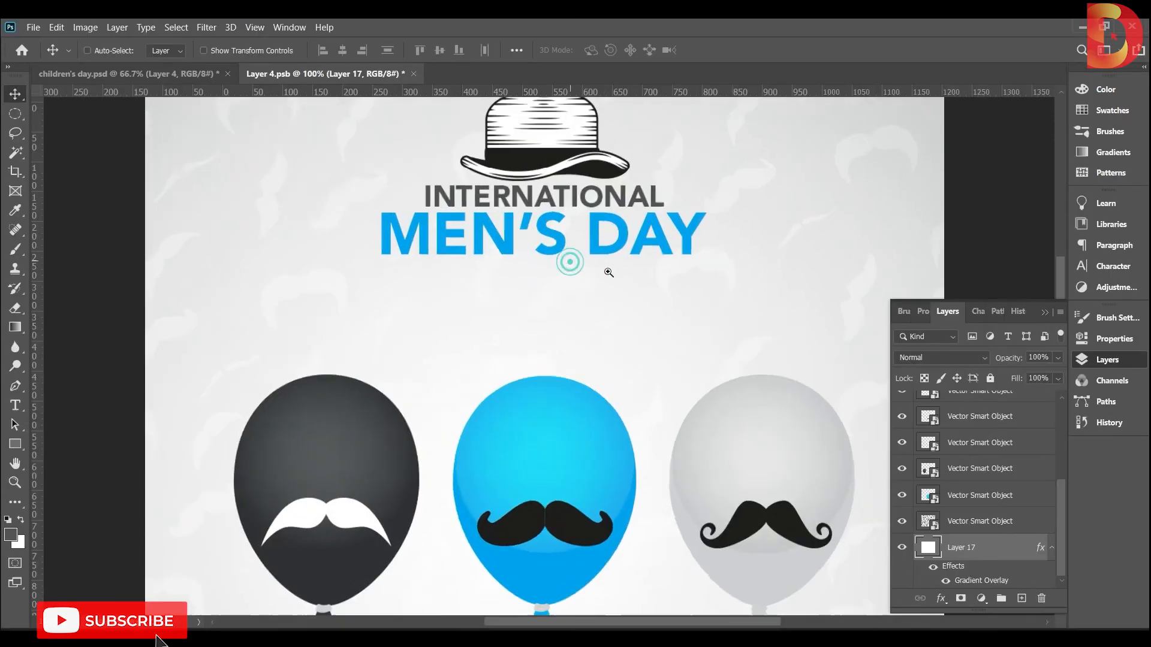
{"action": "key", "text": "ctrl+v"}
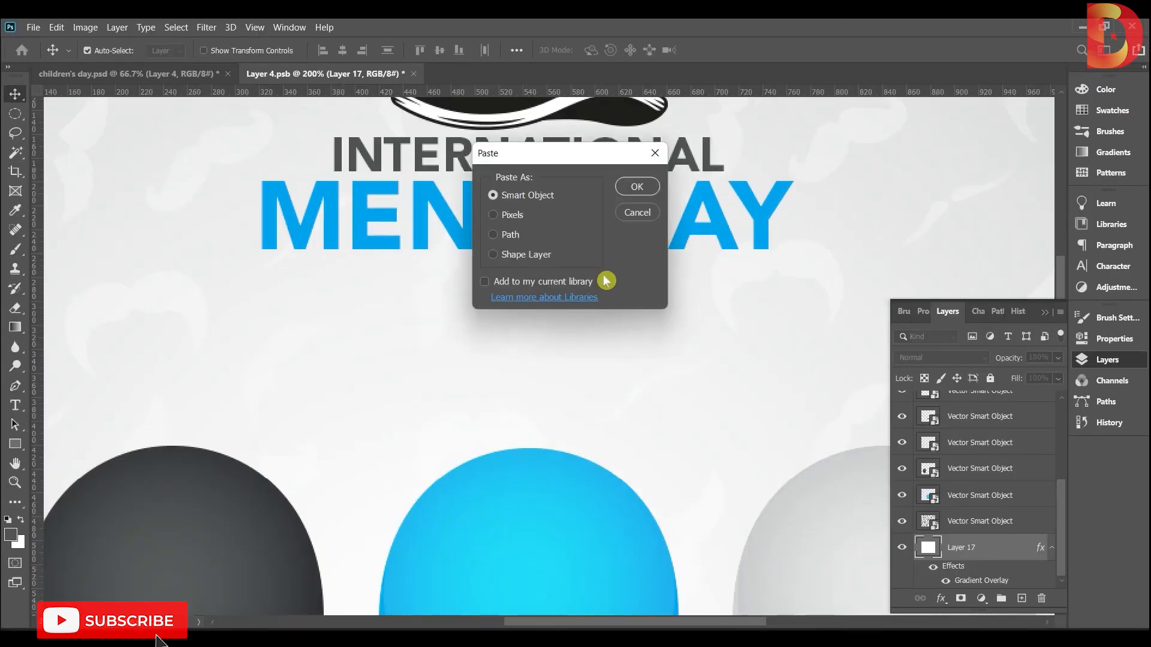
{"action": "left_click", "coordinate": [636, 186]}
Place the pasted glasses, center them horizontally on the canvas, and position them just below MEN'S DAY
{"action": "left_click_drag", "start_coordinate": [601, 340], "coordinate": [616, 332]}
{"action": "key", "text": "Return"}
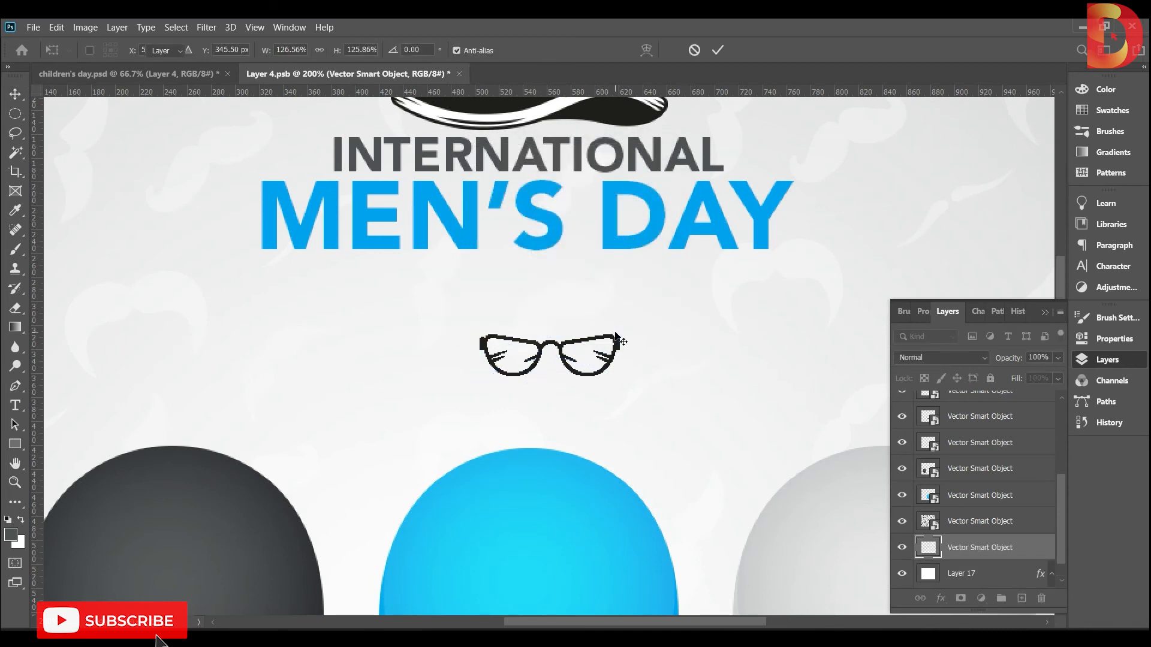
{"action": "left_click", "coordinate": [344, 52]}
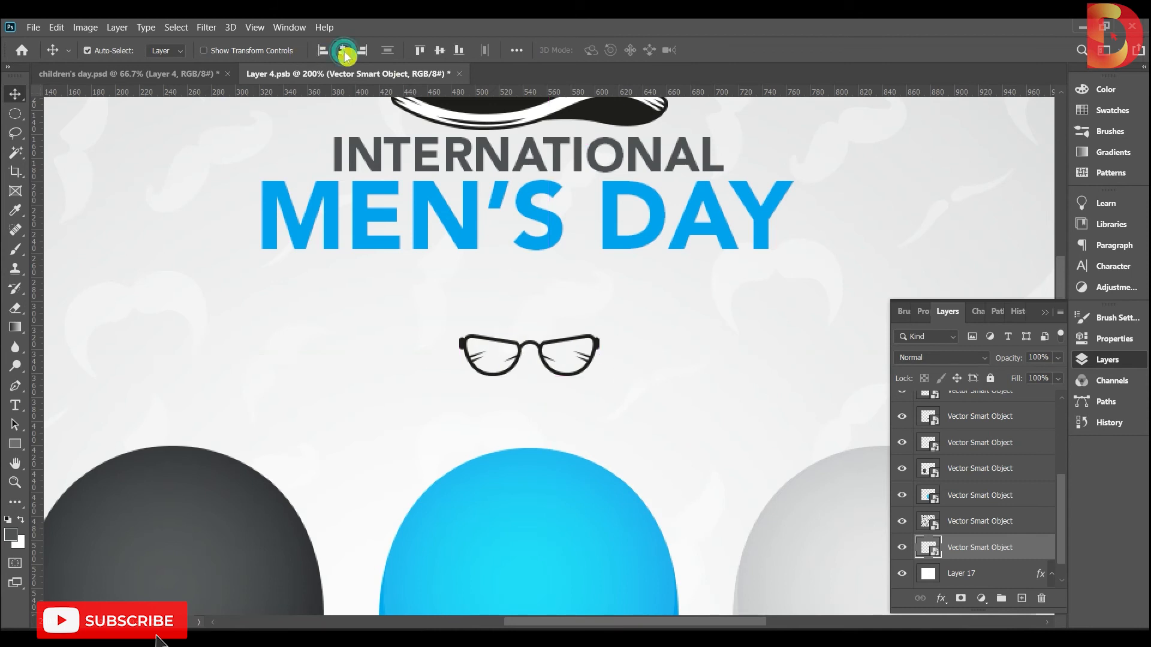
{"action": "left_click_drag", "start_coordinate": [526, 354], "coordinate": [536, 280]}
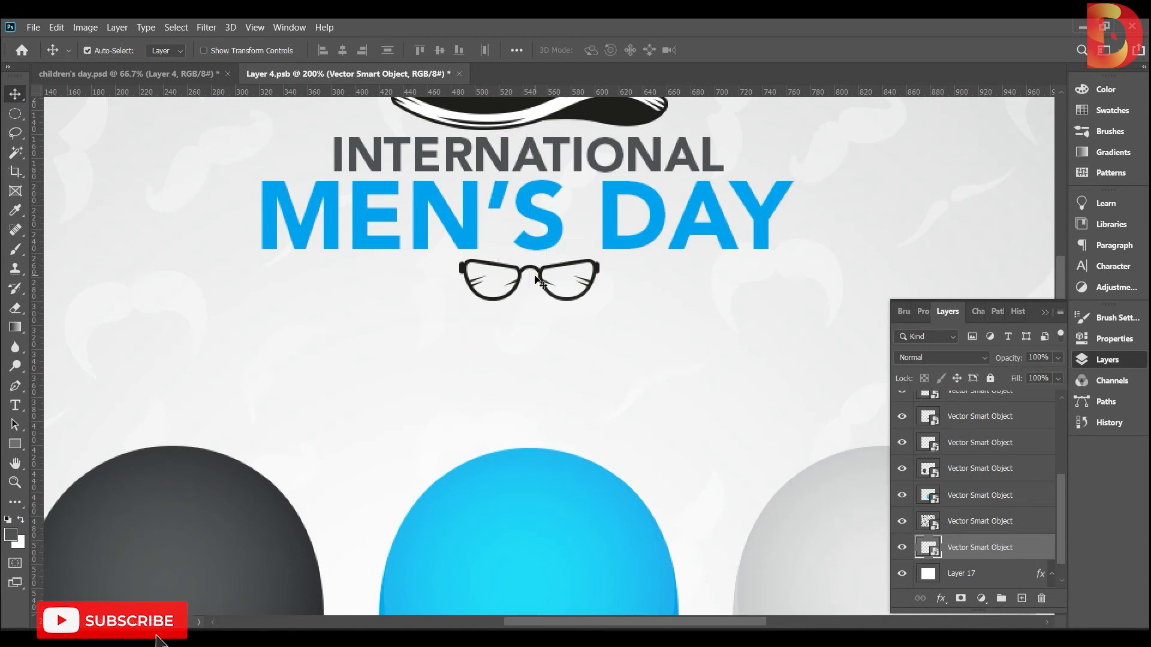
Draw a thin horizontal rectangle about 166 × 6 px under MEN'S DAY, from the M's left edge to the glasses
{"action": "left_click", "coordinate": [18, 444]}
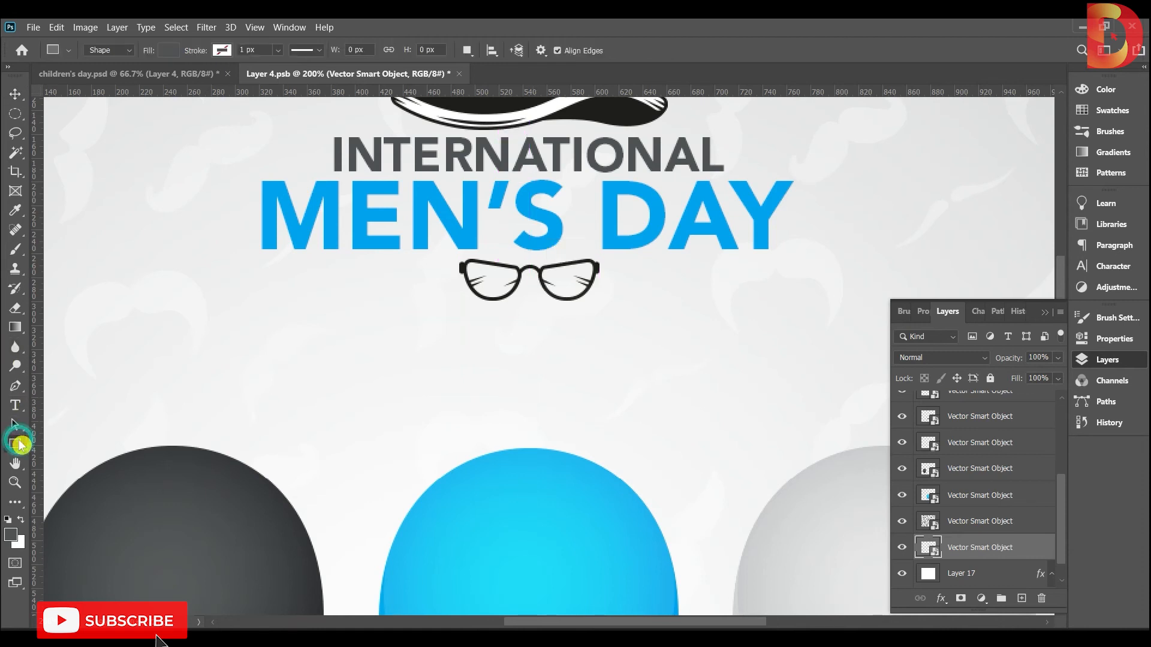
{"action": "left_click", "coordinate": [66, 442]}
{"action": "left_click_drag", "start_coordinate": [260, 250], "coordinate": [459, 254]}
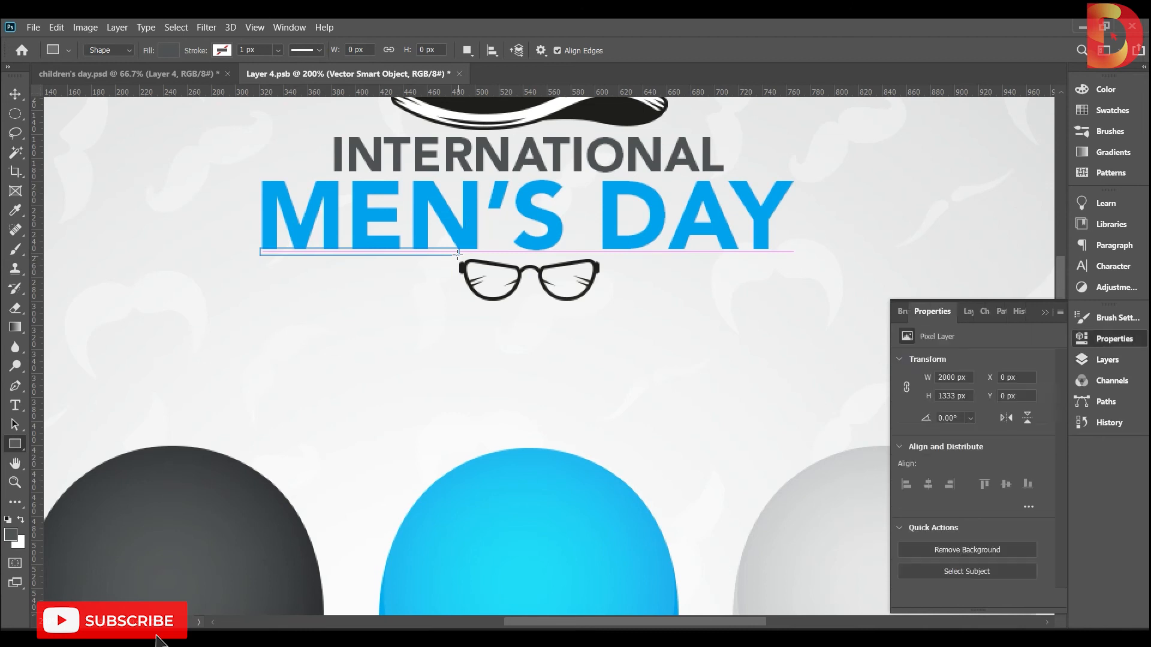
Fill the thin rectangle with the black (1d1d1b) sampled from the glasses frame
{"action": "left_click", "coordinate": [167, 50]}
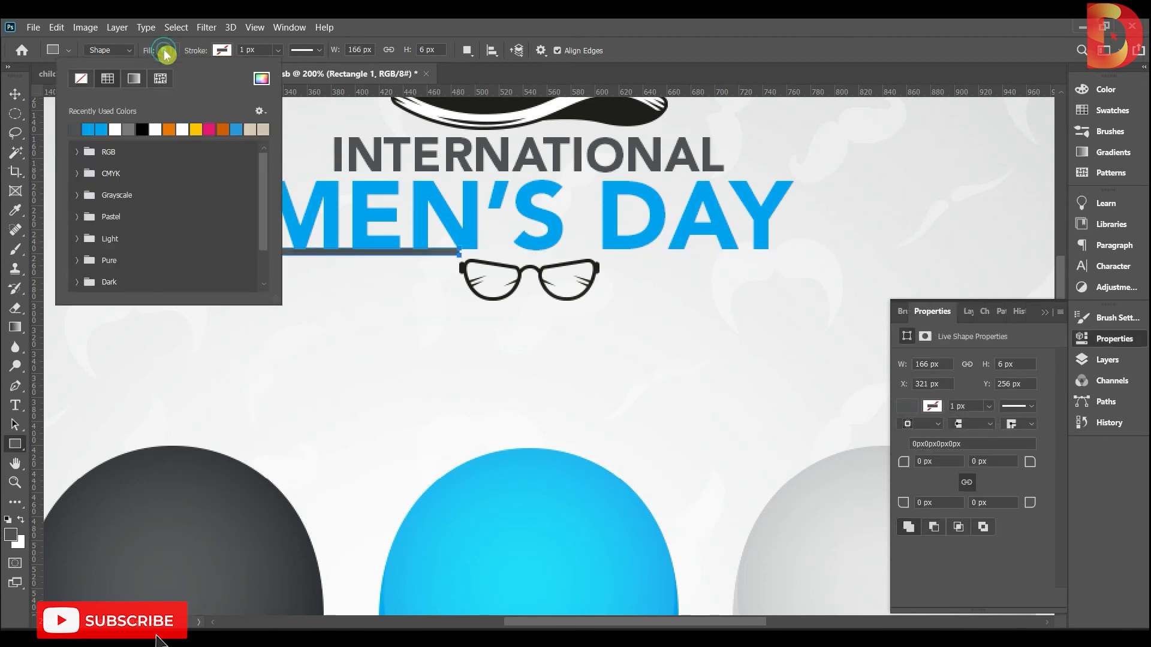
{"action": "left_click", "coordinate": [264, 78]}
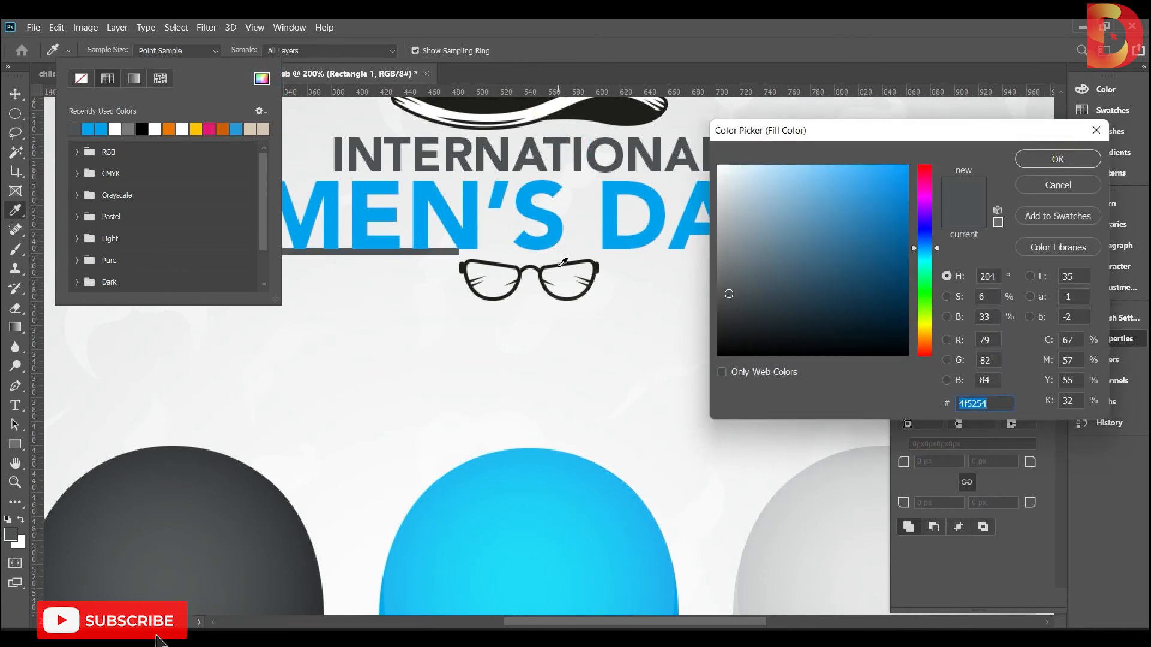
{"action": "left_click", "coordinate": [561, 260]}
{"action": "left_click", "coordinate": [1058, 160]}
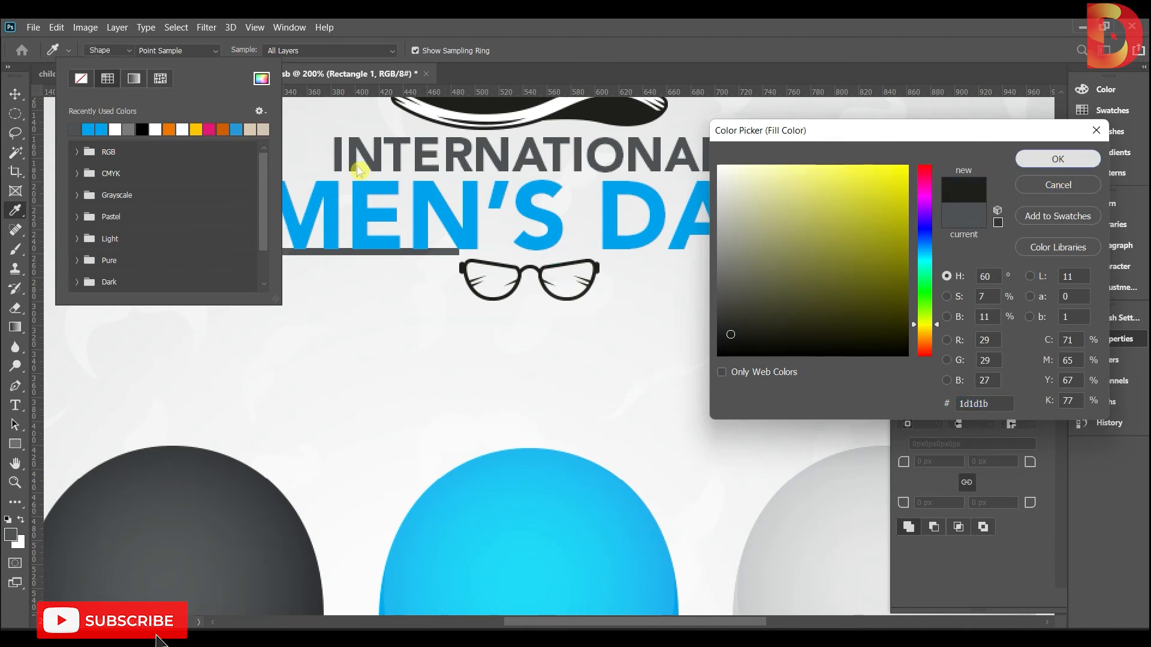
{"action": "left_click", "coordinate": [15, 94]}
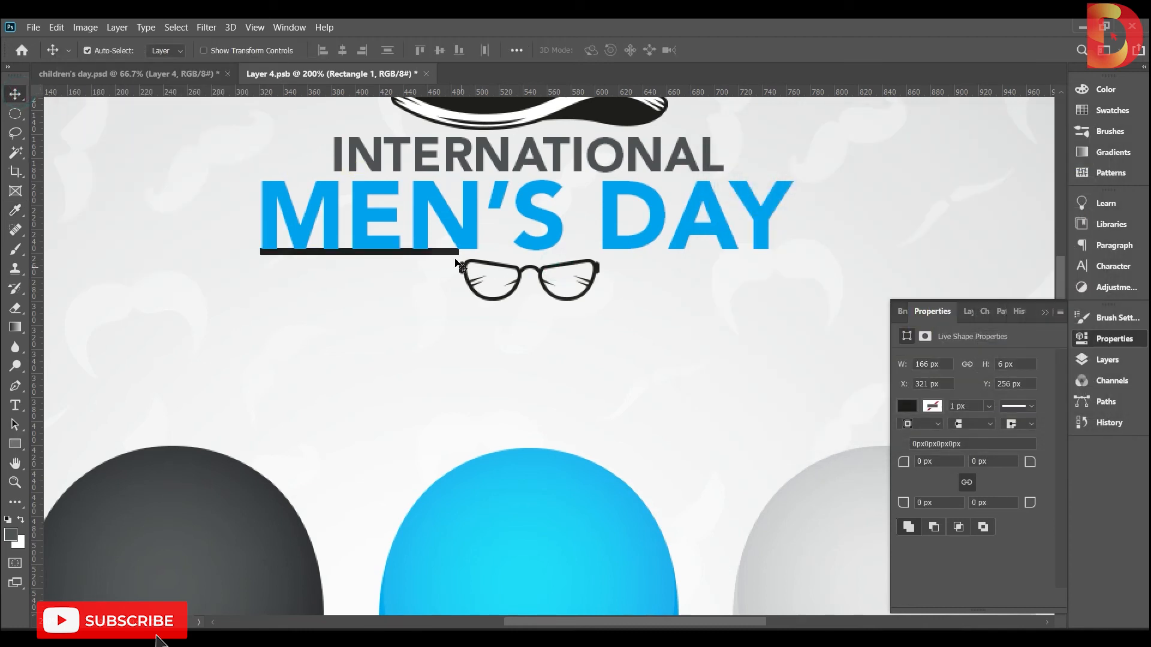
Select the thin black bar beneath MEN'S DAY and move it down about 13 px to meet the glasses' left hinge
{"action": "left_click_drag", "start_coordinate": [451, 258], "coordinate": [448, 261]}
{"action": "key", "text": "ctrl+z"}
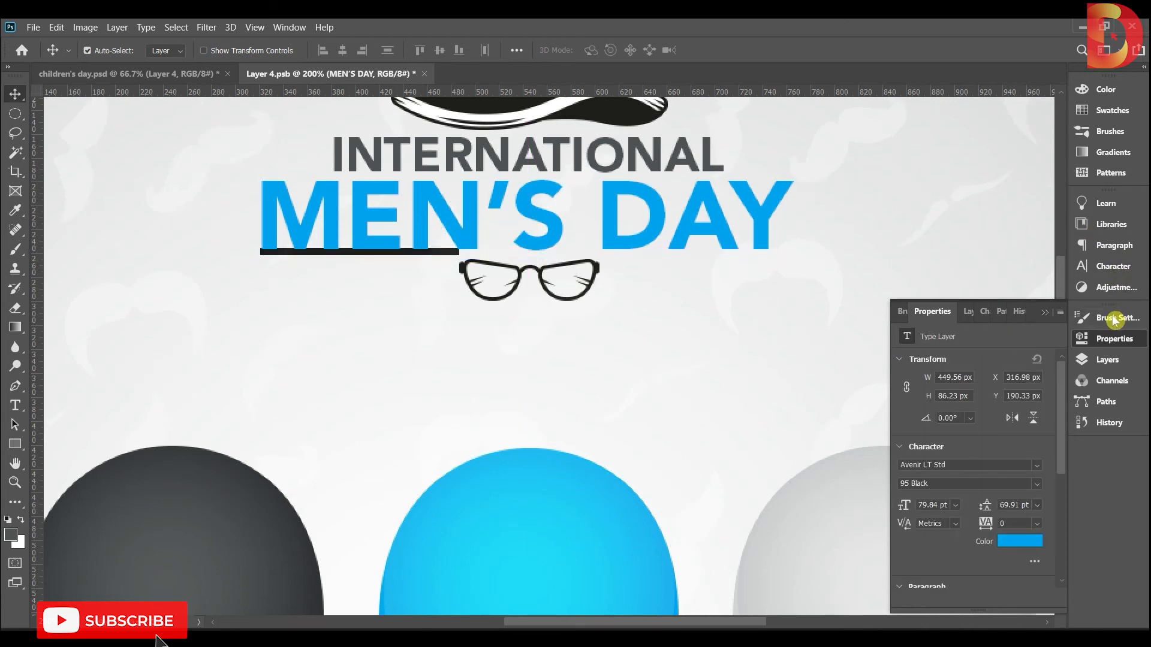
{"action": "left_click", "coordinate": [1116, 361]}
{"action": "scroll", "coordinate": [982, 430], "scroll_direction": "up", "scroll_amount": 2}
{"action": "scroll", "coordinate": [981, 430], "scroll_direction": "up", "scroll_amount": 3}
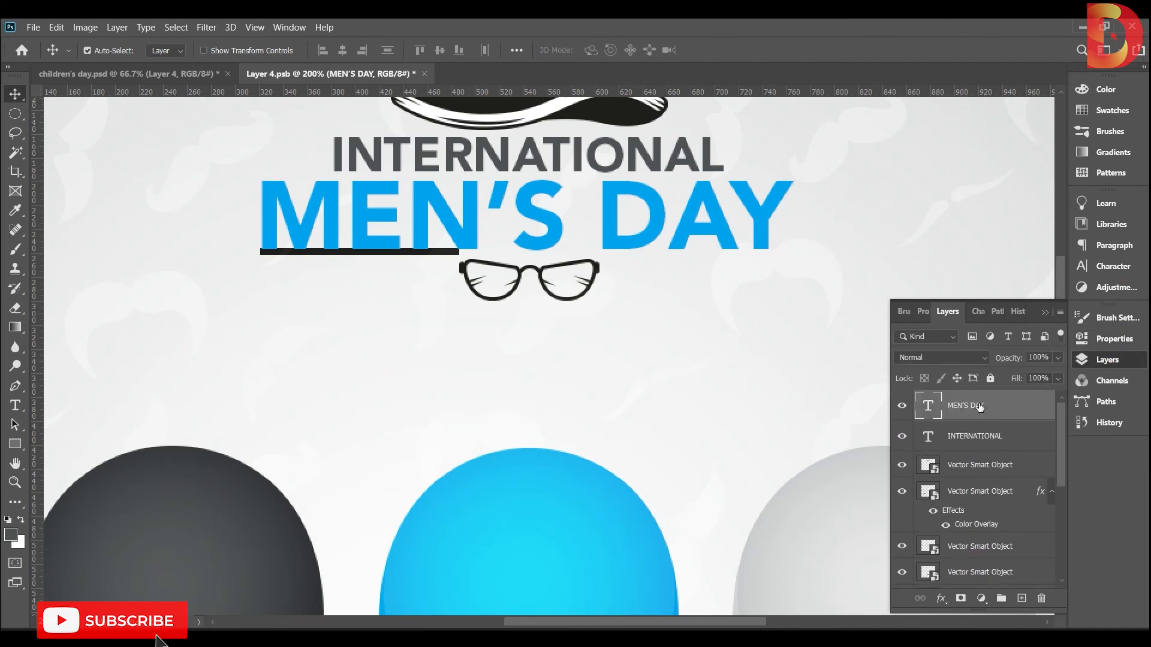
{"action": "left_click", "coordinate": [398, 308]}
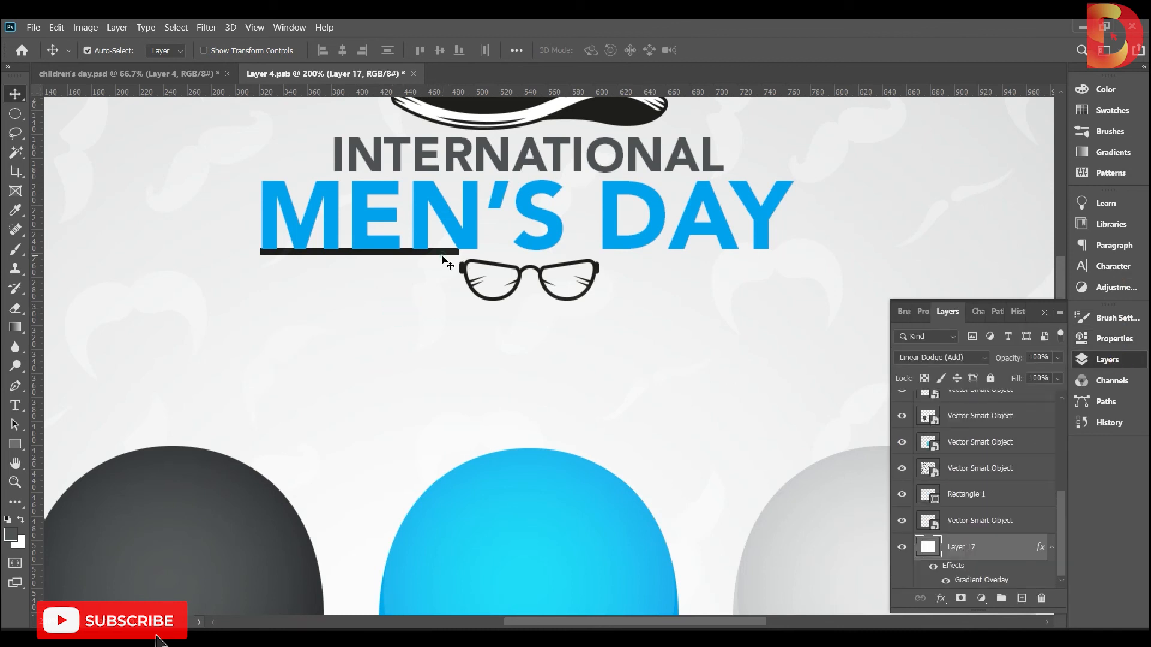
{"action": "left_click", "coordinate": [444, 257]}
{"action": "left_click", "coordinate": [442, 249]}
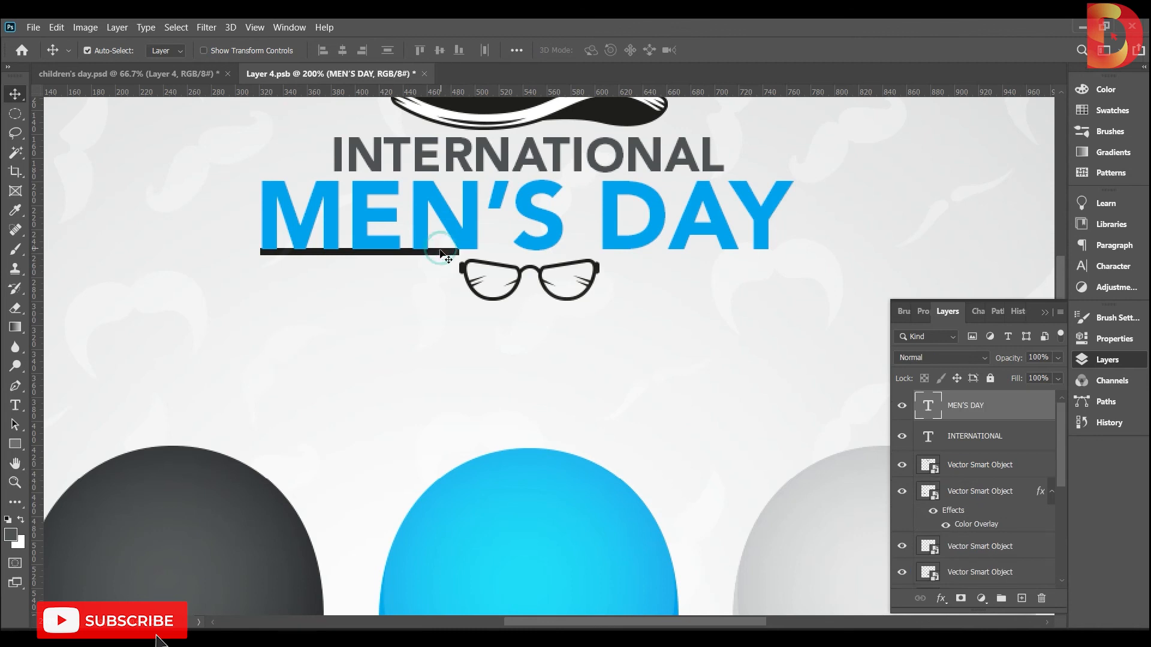
{"action": "right_click", "coordinate": [441, 255]}
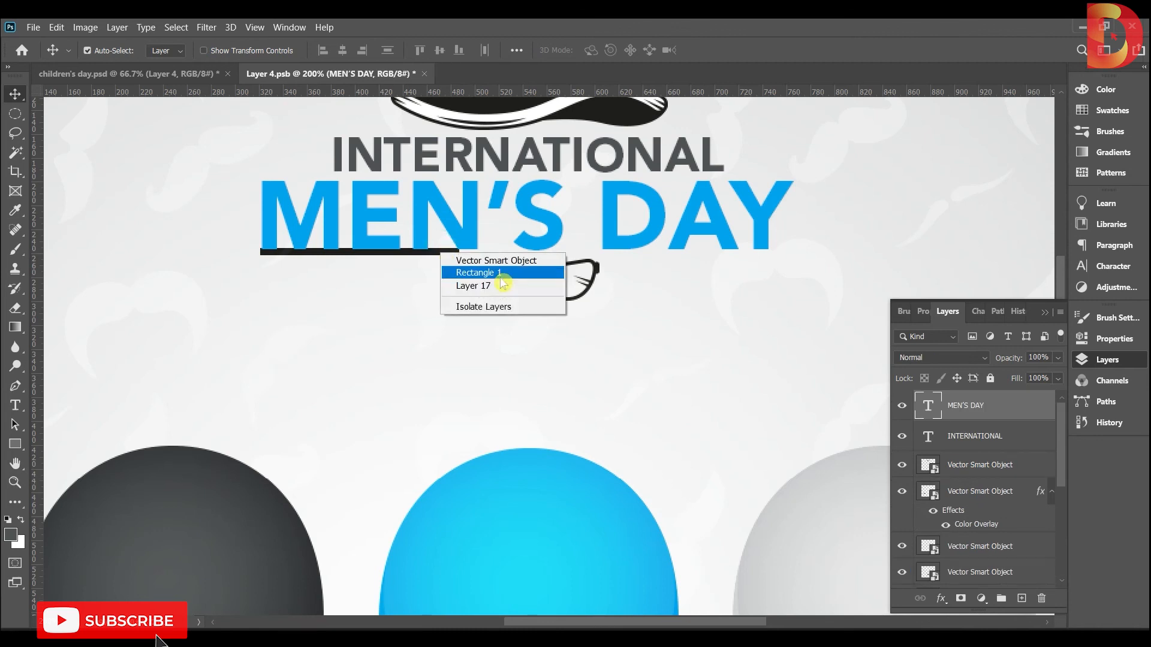
{"action": "left_click", "coordinate": [504, 275]}
{"action": "key", "text": "Down"}
{"action": "key", "text": "Down"}
{"action": "key", "text": "Down"}
{"action": "key", "text": "Down"}
{"action": "key", "text": "Down"}
{"action": "key", "text": "Down"}
{"action": "key", "text": "Down"}
{"action": "key", "text": "Down"}
{"action": "key", "text": "Down"}
{"action": "key", "text": "Down"}
{"action": "key", "text": "Down"}
{"action": "key", "text": "Down"}
{"action": "key", "text": "Down"}
{"action": "key", "text": "Down"}
{"action": "key", "text": "Down"}
{"action": "key", "text": "Down"}
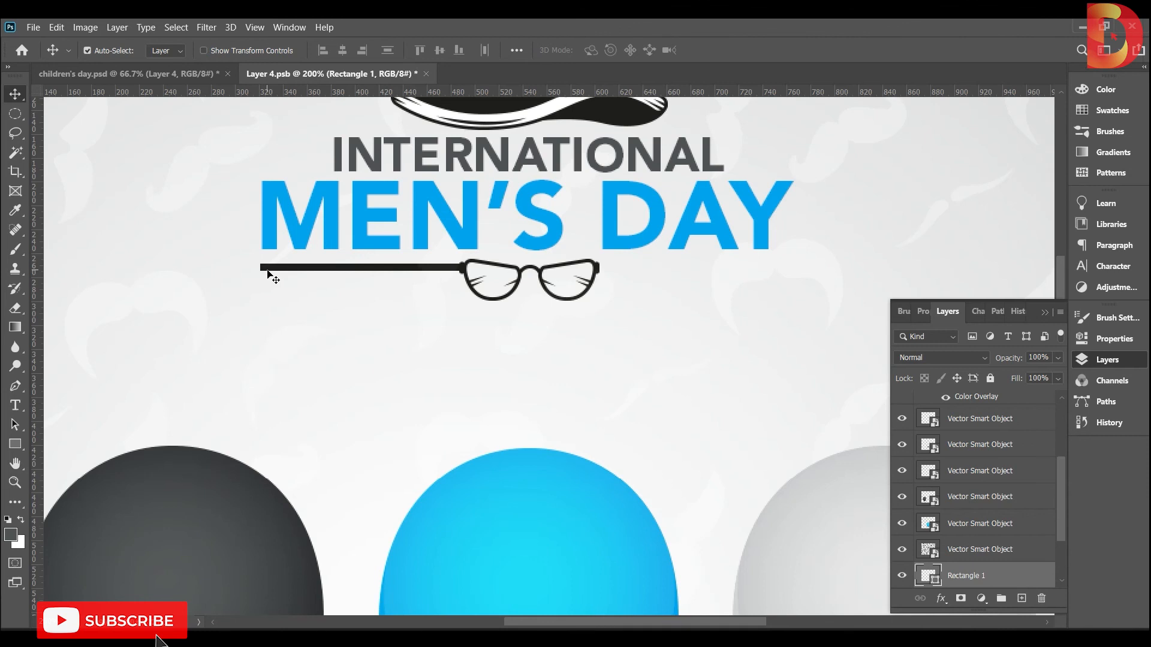
Bring the black bar to the front of the layer stack
{"action": "key", "text": "ctrl+shift+bracketright"}
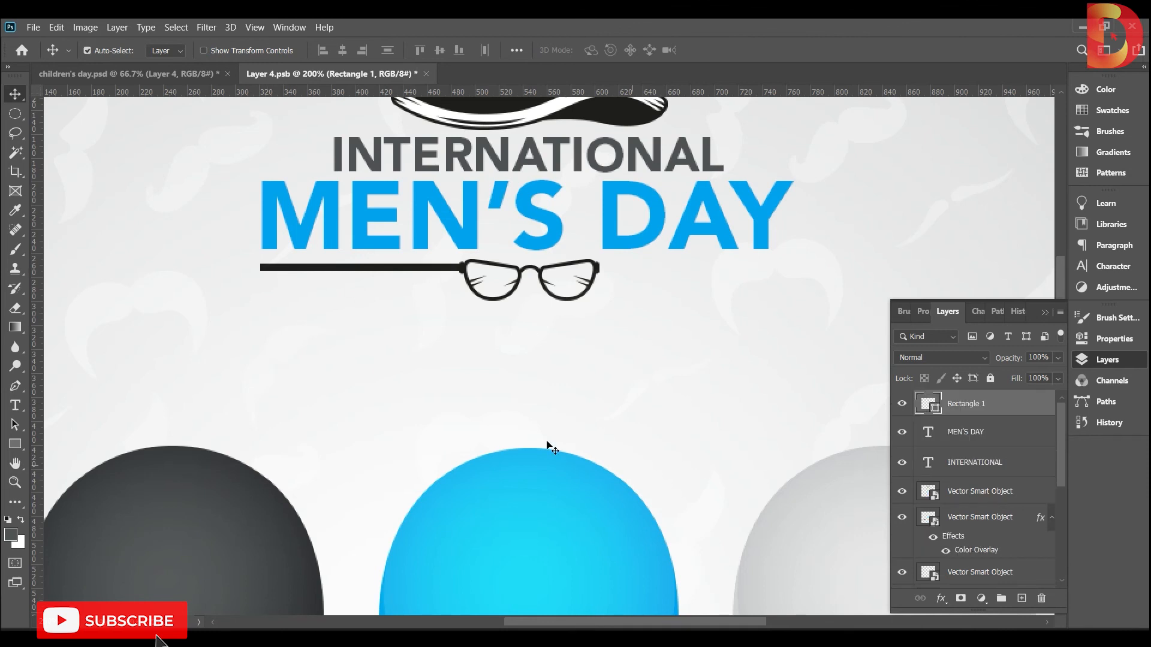
{"action": "key", "text": "Down"}
{"action": "key", "text": "Up"}
Duplicate the bar to the right side of the glasses and narrow the copy to 97.59% width, flush with MEN'S DAY
{"action": "left_click_drag", "start_coordinate": [277, 273], "coordinate": [612, 264]}
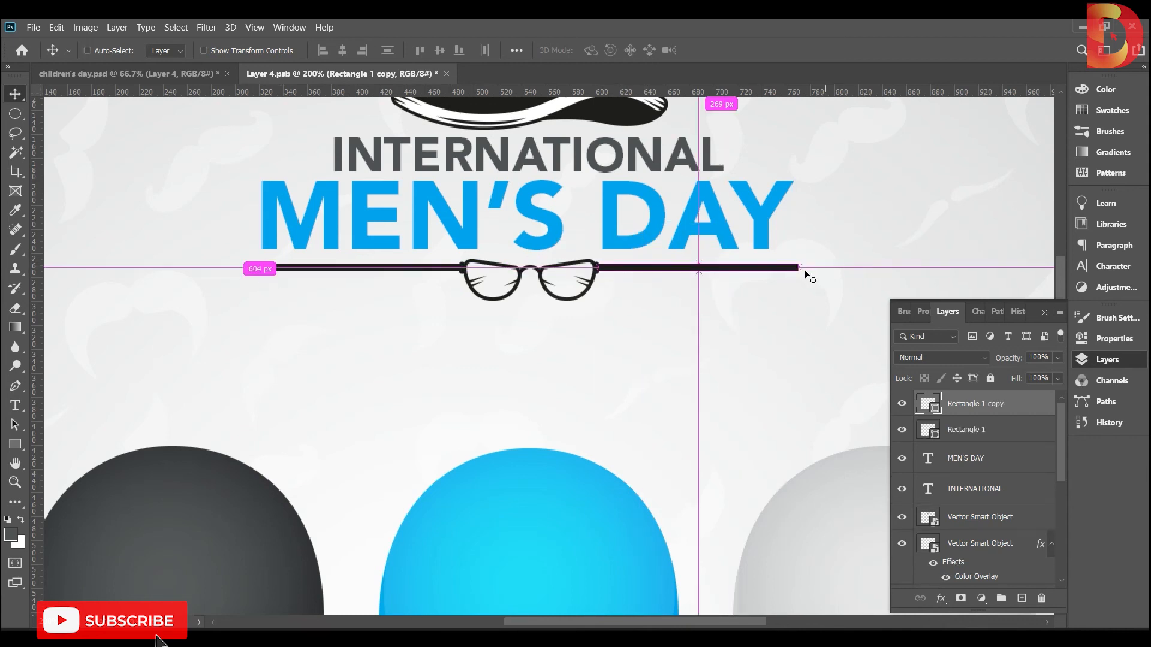
{"action": "key", "text": "ctrl+t"}
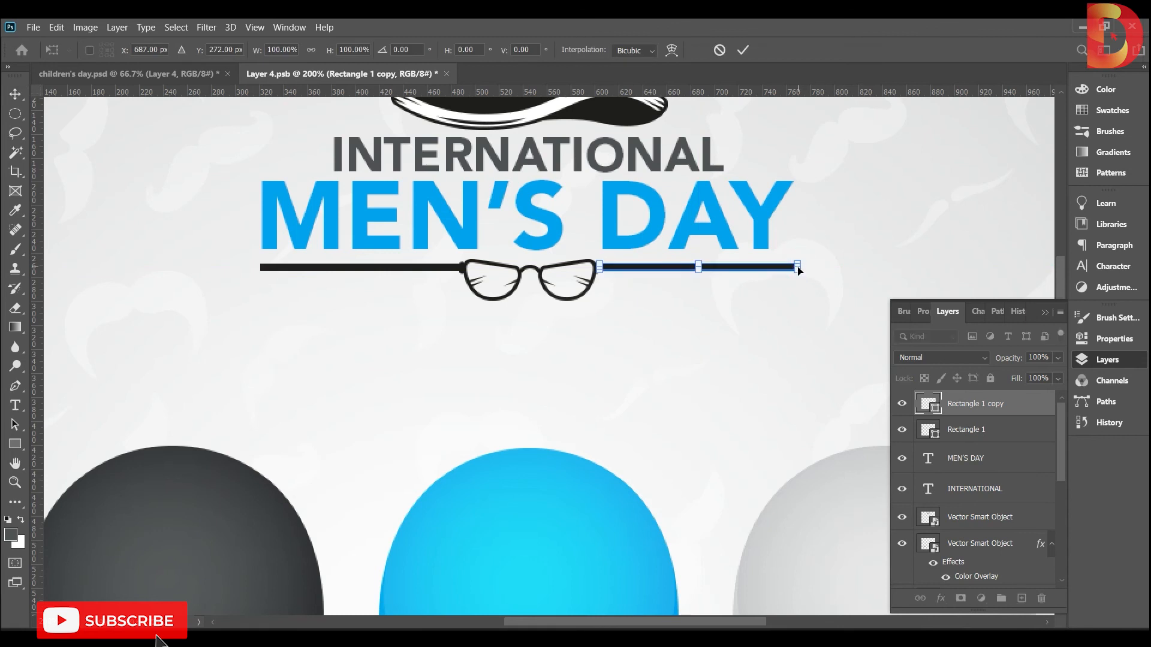
{"action": "left_click_drag", "start_coordinate": [798, 268], "coordinate": [793, 267]}
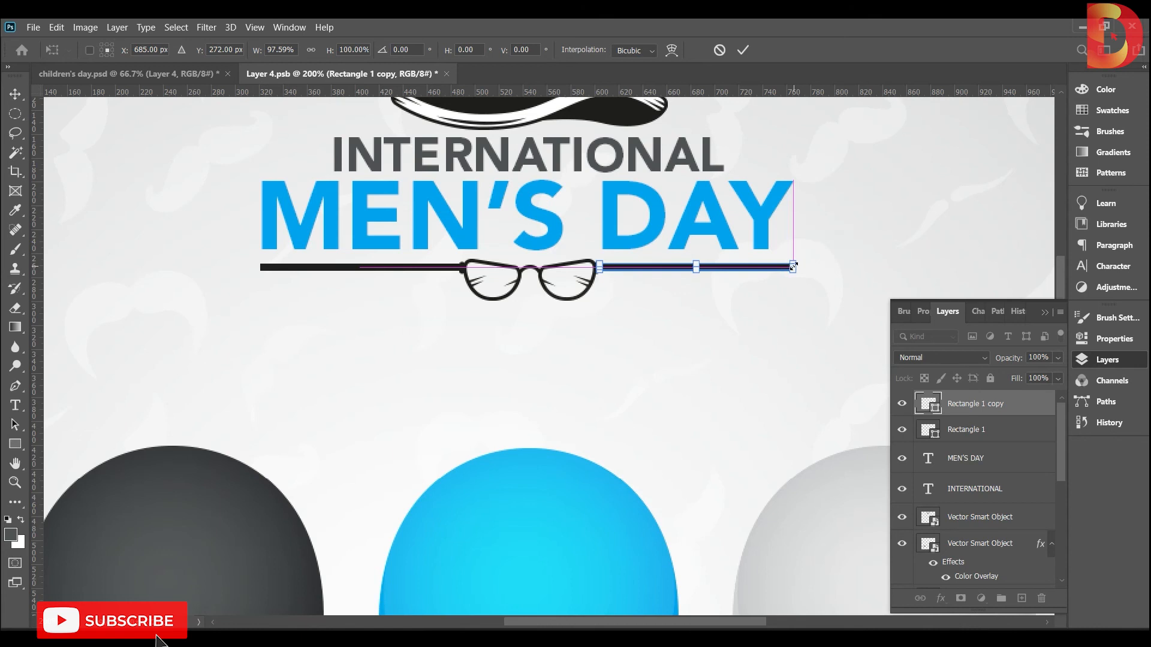
{"action": "key", "text": "Return"}
Lock the gradient background layer, Layer 17
{"action": "key", "text": "ctrl+minus"}
{"action": "scroll", "coordinate": [986, 423], "scroll_direction": "down", "scroll_amount": 2}
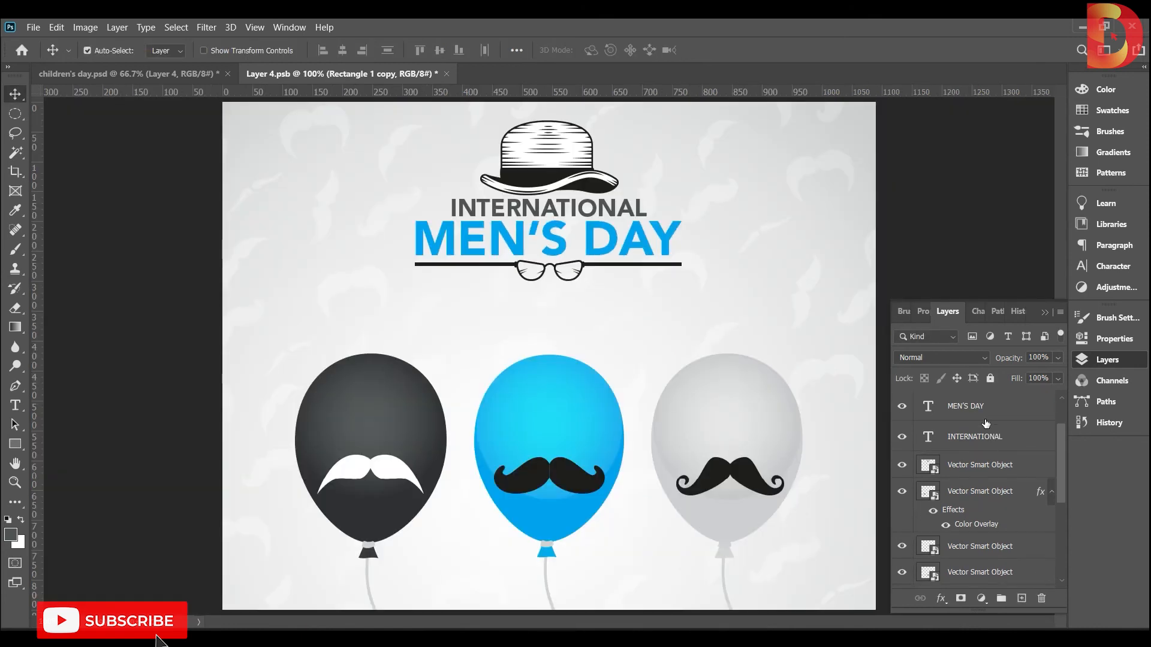
{"action": "scroll", "coordinate": [992, 478], "scroll_direction": "up", "scroll_amount": 2}
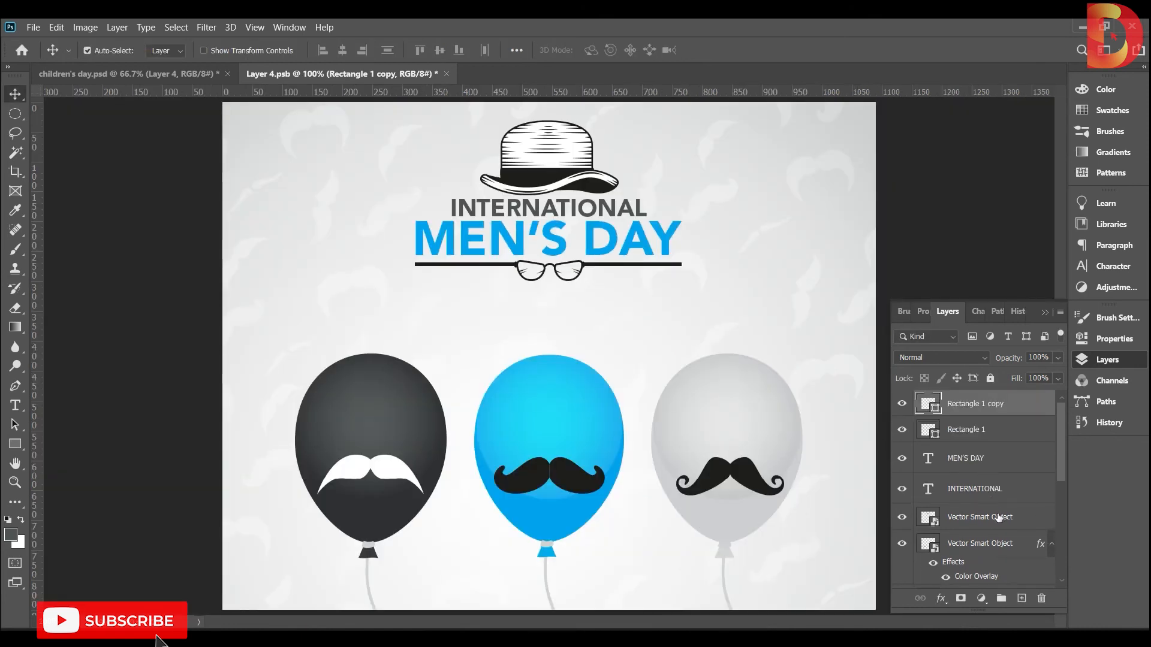
{"action": "scroll", "coordinate": [998, 518], "scroll_direction": "down", "scroll_amount": 1}
{"action": "left_click", "coordinate": [841, 187]}
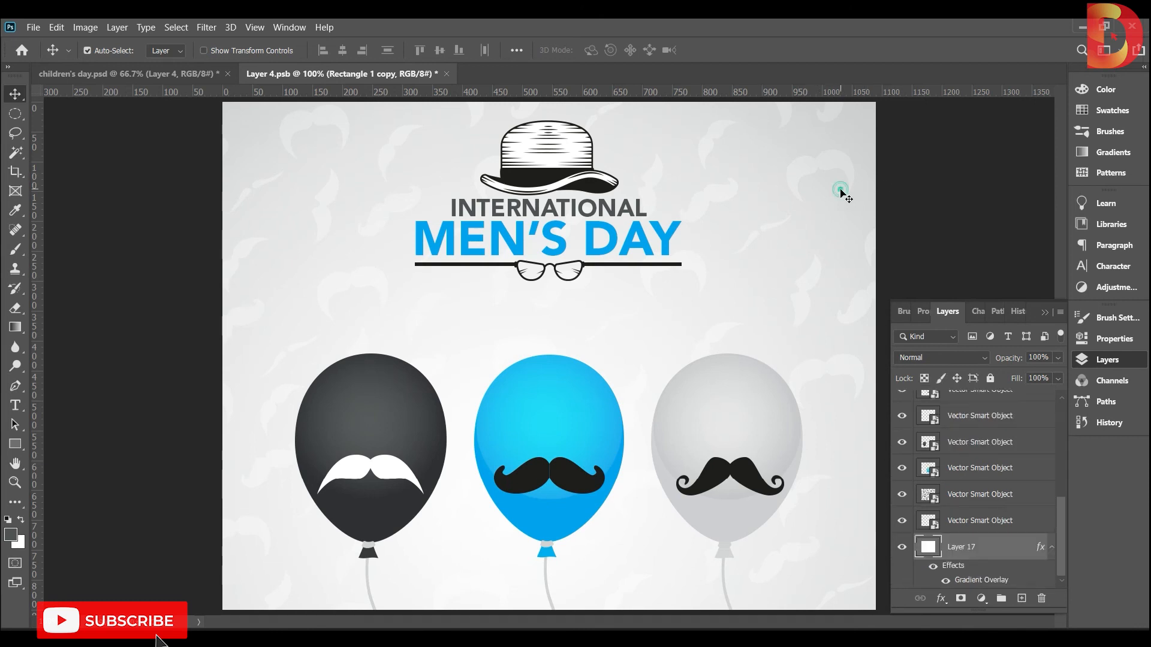
{"action": "left_click", "coordinate": [990, 378]}
{"action": "left_click_drag", "start_coordinate": [904, 141], "coordinate": [385, 283]}
{"action": "left_click_drag", "start_coordinate": [582, 166], "coordinate": [584, 186]}
{"action": "key", "text": "ctrl+z"}
Lock the faint mustache-pattern Smart Object layer
{"action": "left_click", "coordinate": [908, 219]}
{"action": "left_click", "coordinate": [808, 219]}
{"action": "left_click", "coordinate": [809, 278]}
{"action": "scroll", "coordinate": [990, 496], "scroll_direction": "down", "scroll_amount": 2}
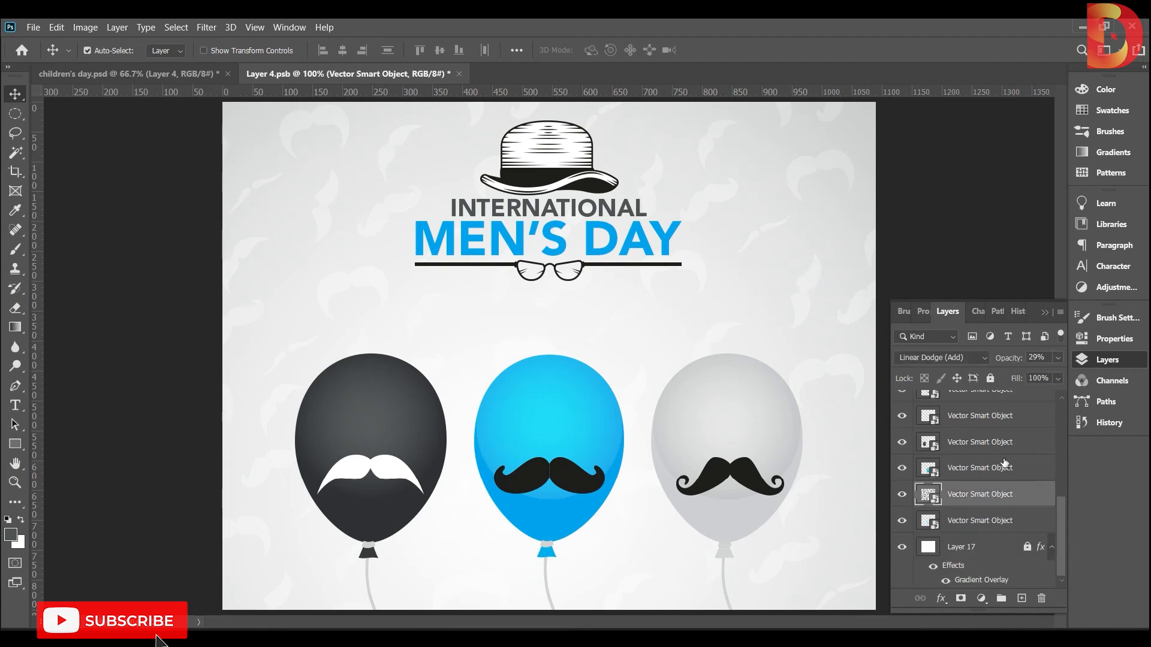
{"action": "left_click", "coordinate": [990, 378]}
{"action": "left_click", "coordinate": [902, 521]}
{"action": "left_click", "coordinate": [902, 521]}
Select the hat, both text lines, bars and glasses, link their layers, and move them down about 12 px
{"action": "left_click_drag", "start_coordinate": [819, 142], "coordinate": [419, 287]}
{"action": "left_click_drag", "start_coordinate": [556, 163], "coordinate": [557, 170]}
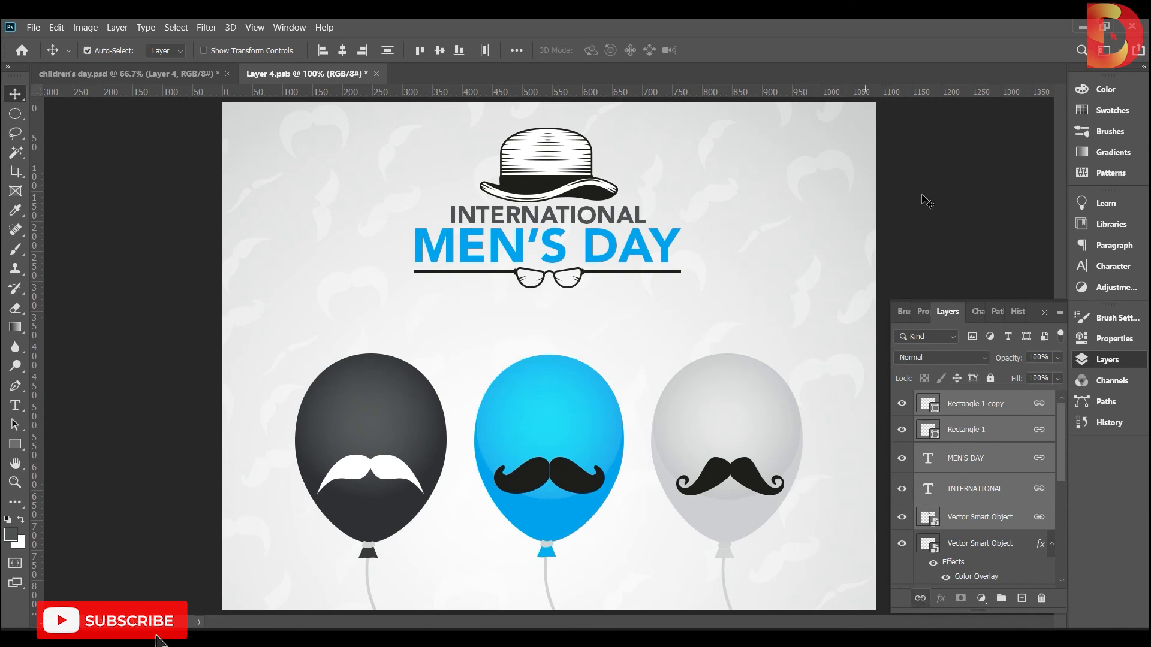
Enlarge the linked hat, text, bars and glasses proportionally by about 22% around their center
{"action": "left_click_drag", "start_coordinate": [590, 163], "coordinate": [665, 161]}
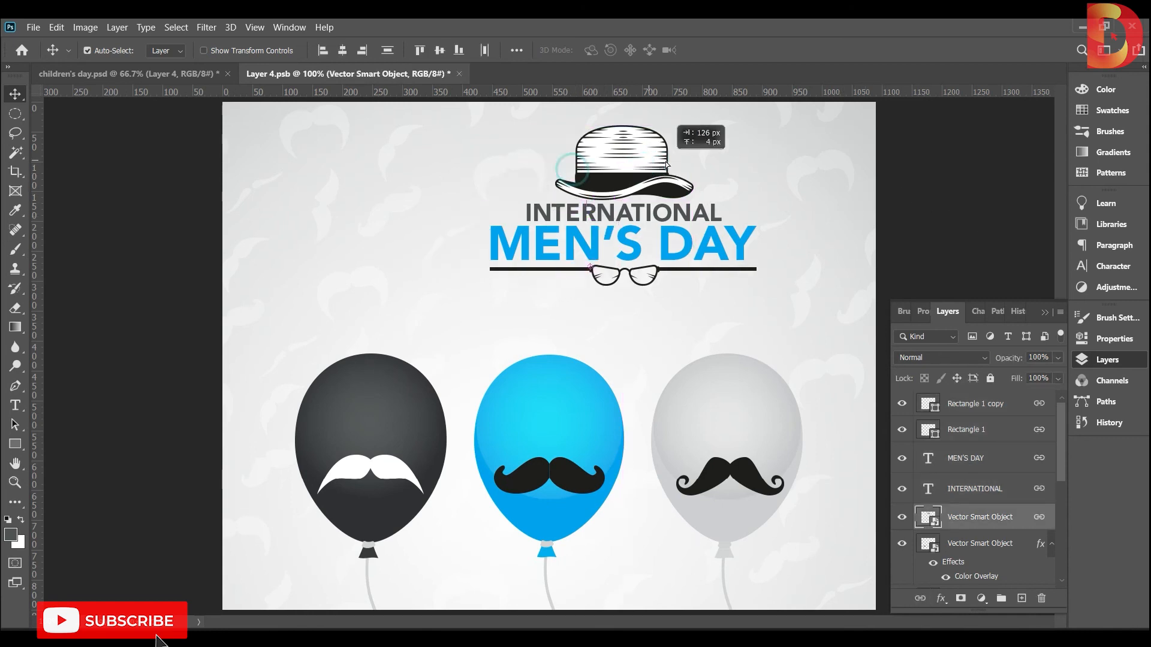
{"action": "key", "text": "ctrl+z"}
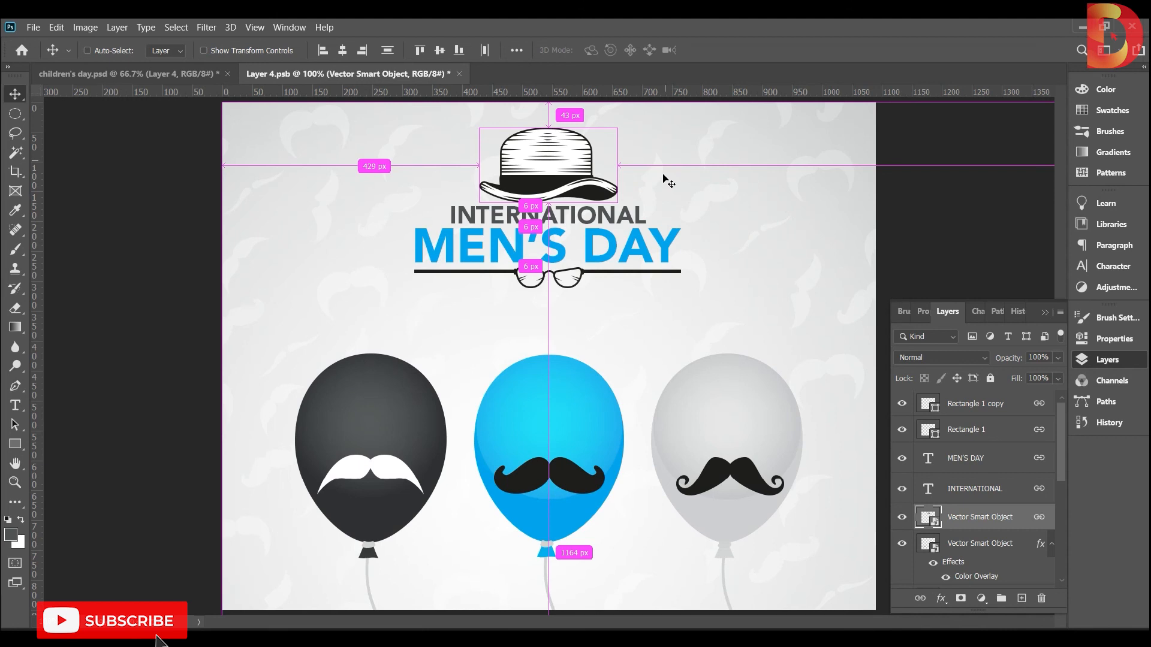
{"action": "key", "text": "ctrl+t"}
{"action": "left_click_drag", "start_coordinate": [680, 287], "coordinate": [712, 299]}
{"action": "key", "text": "Return"}
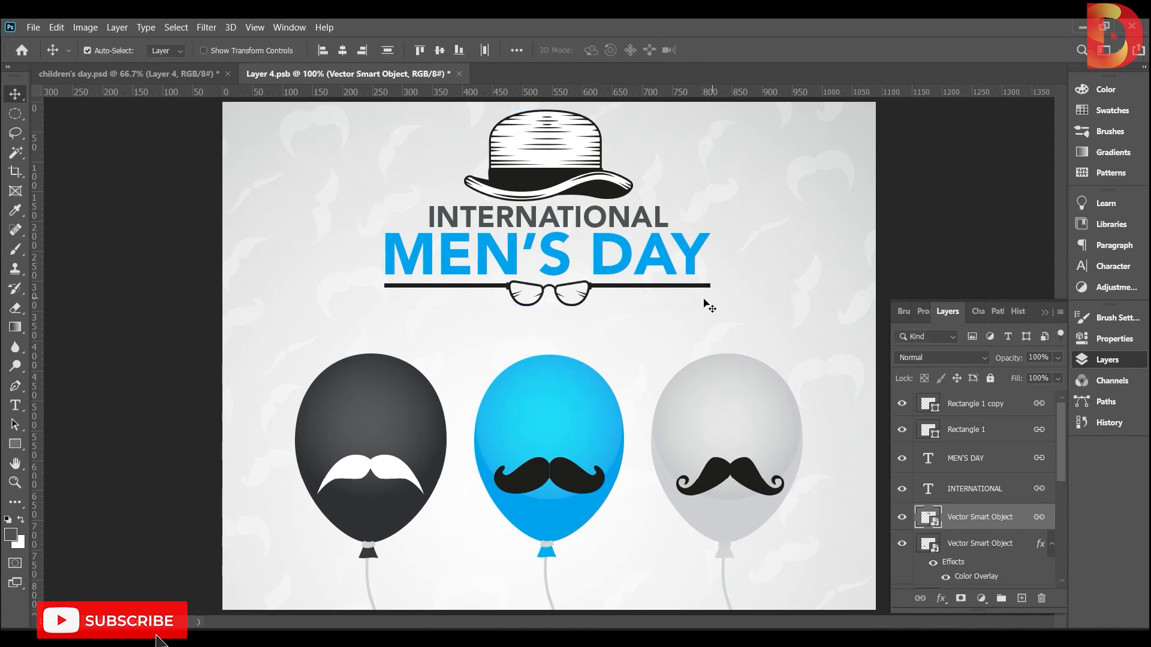
Move the enlarged title artwork down about 40 px above the balloons and deselect it
{"action": "key", "text": "ctrl+minus"}
{"action": "left_click_drag", "start_coordinate": [540, 222], "coordinate": [543, 241]}
{"action": "left_click", "coordinate": [896, 224]}
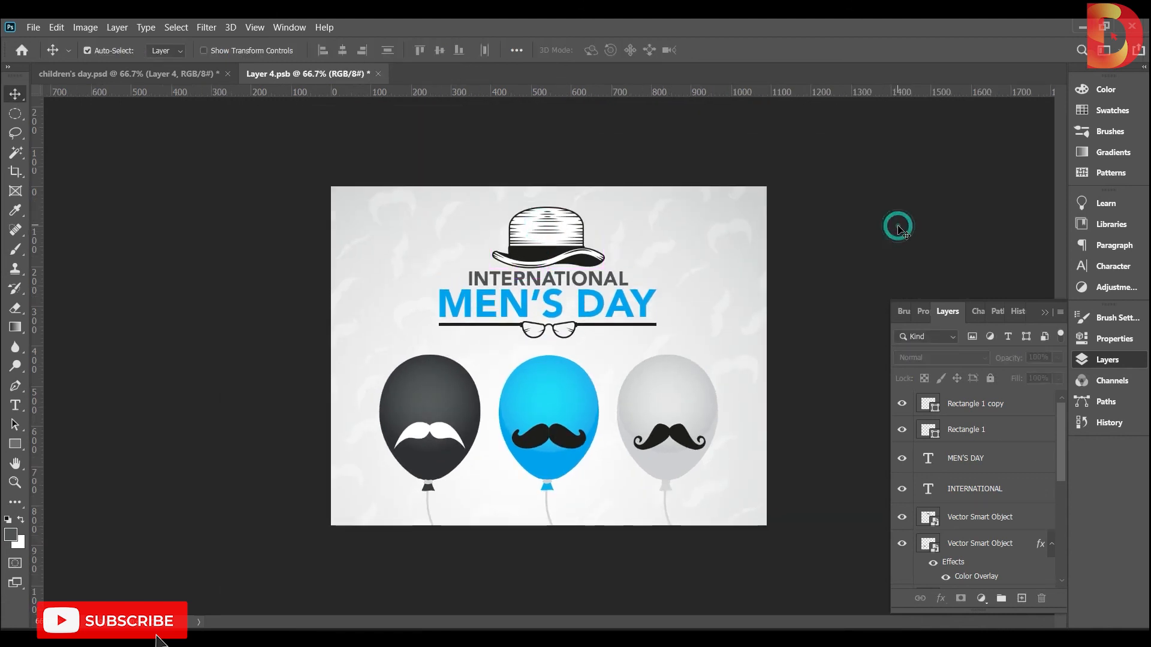